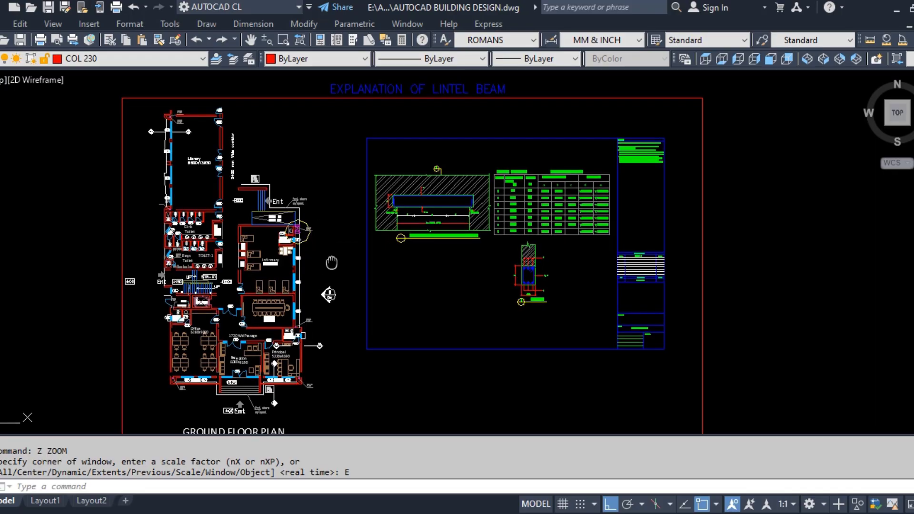
Examine the typical lintel elevation, lintel schedule and section detail beside the ground floor plan.
mouse_move(327, 296)
middle_down()
mouse_move(366, 242)
mouse_move(368, 268)
middle_up()
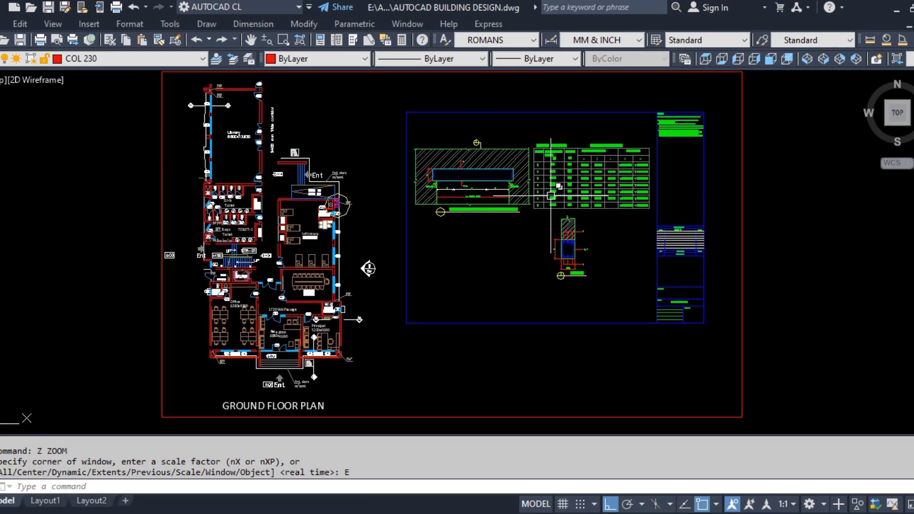
scroll(424, 127, up, 2)
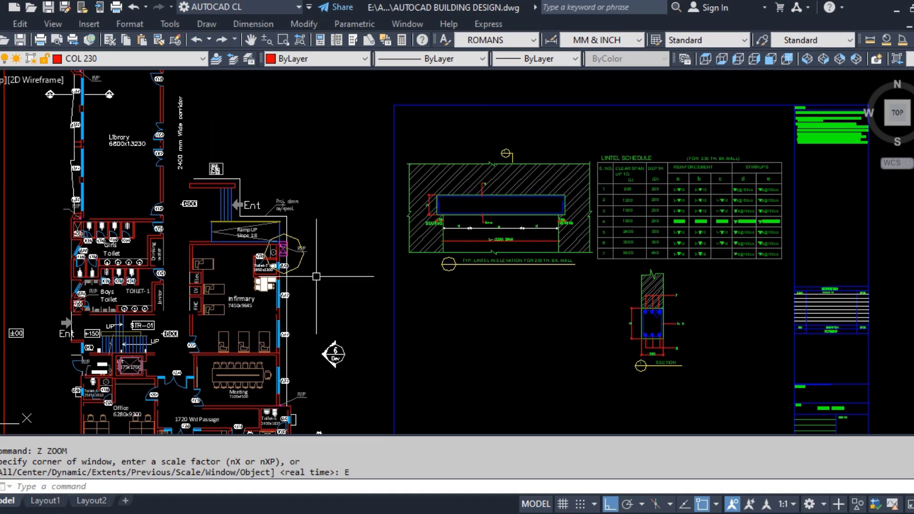
scroll(316, 279, down, 2)
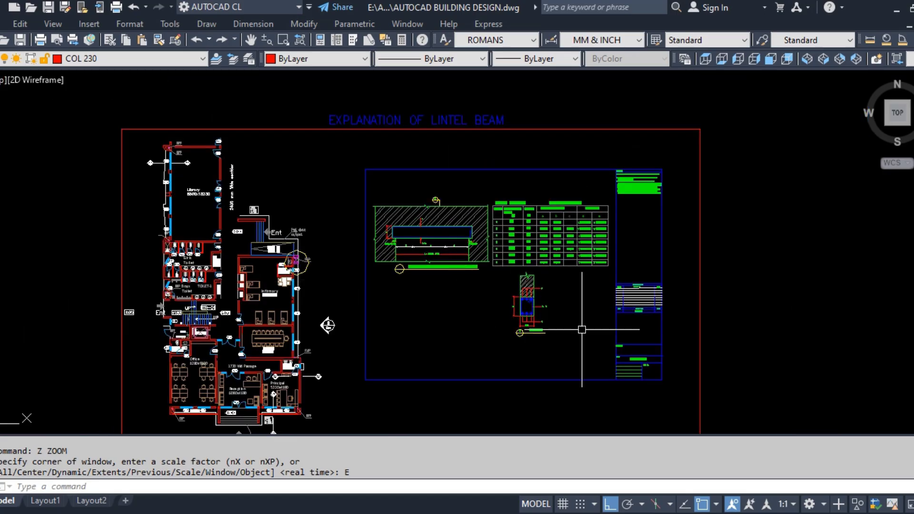
scroll(265, 367, up, 3)
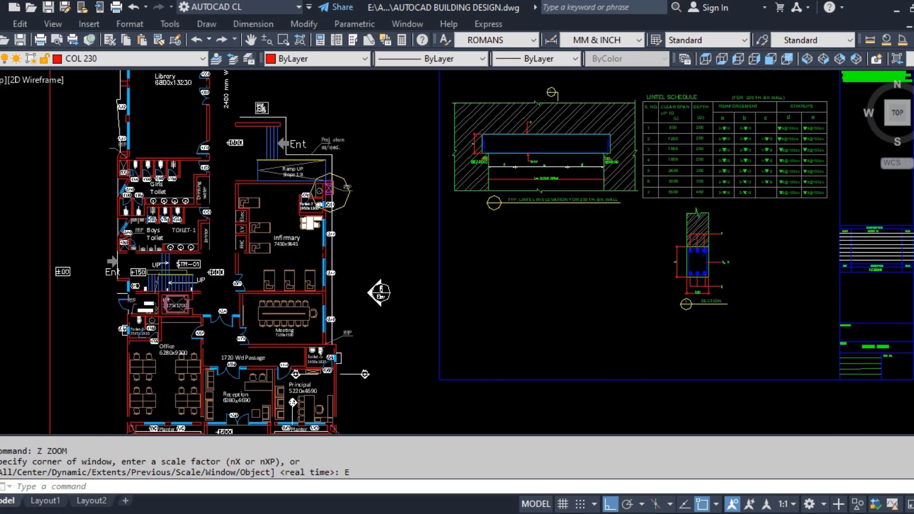
scroll(309, 317, down, 1)
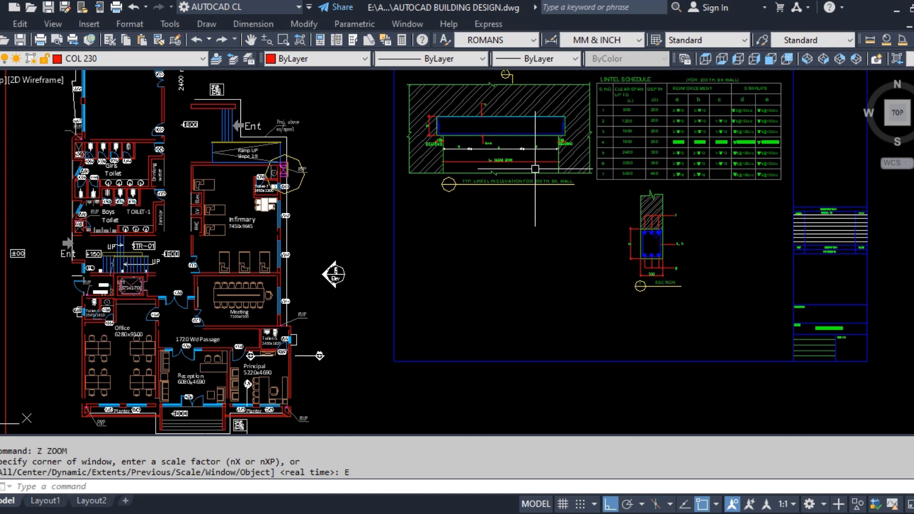
middle_drag(536, 168, 531, 232)
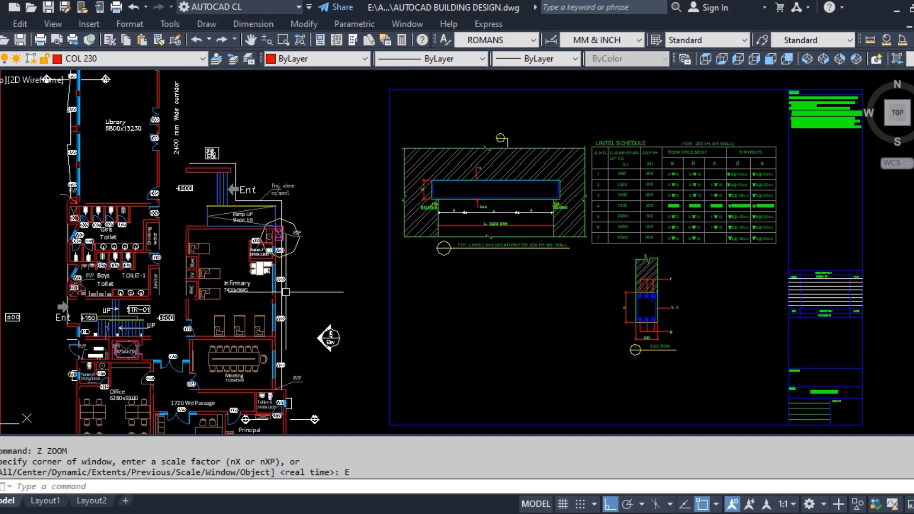
mouse_move(286, 291)
middle_down()
mouse_move(309, 281)
mouse_move(353, 296)
middle_up()
scroll(579, 194, up, 2)
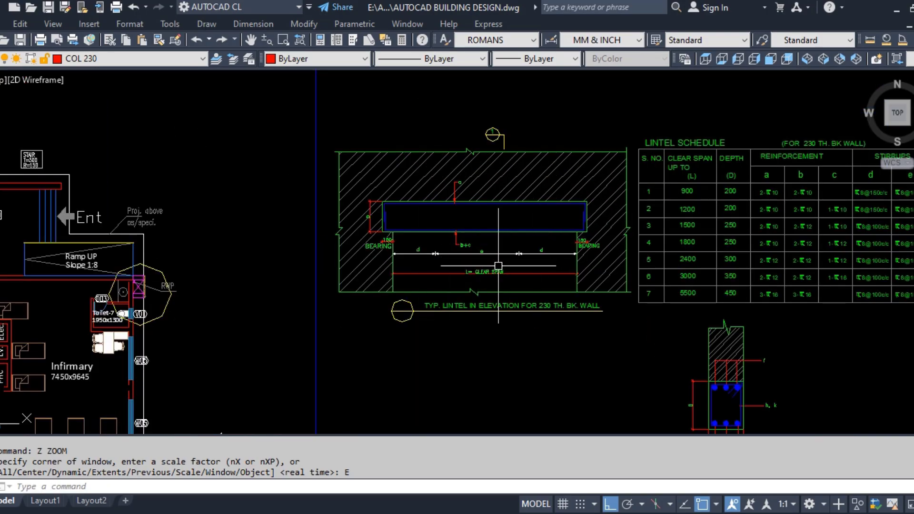
scroll(512, 183, down, 2)
scroll(219, 271, up, 2)
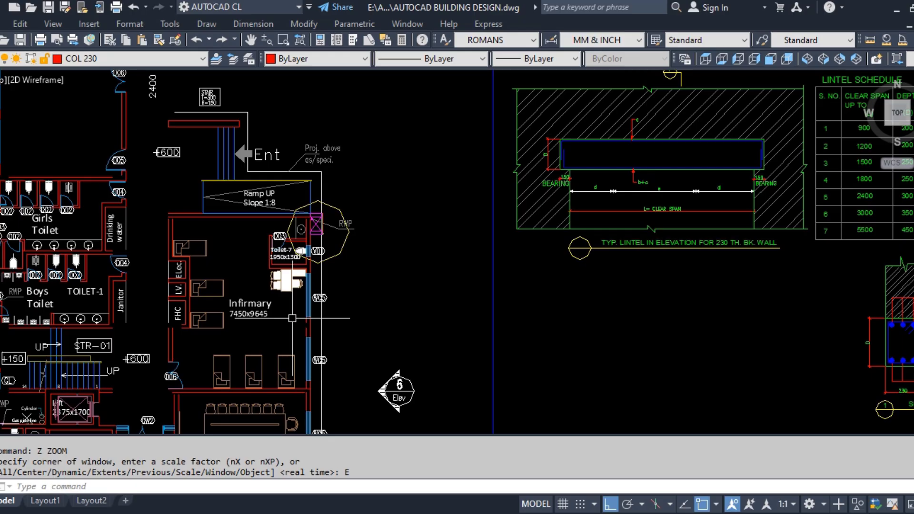
Examine the ground floor plan's rooms, walls and openings from the office and reception up to the library.
middle_drag(244, 326, 346, 257)
middle_drag(240, 301, 267, 195)
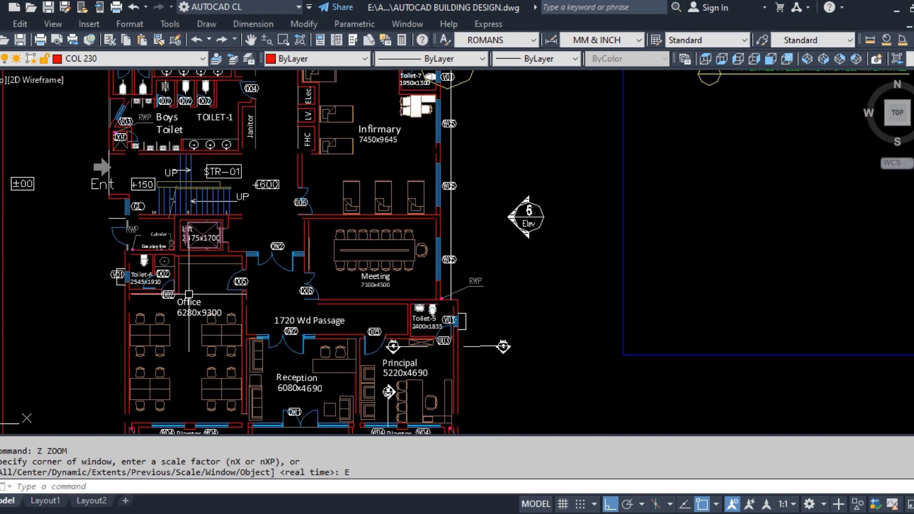
scroll(287, 248, down, 2)
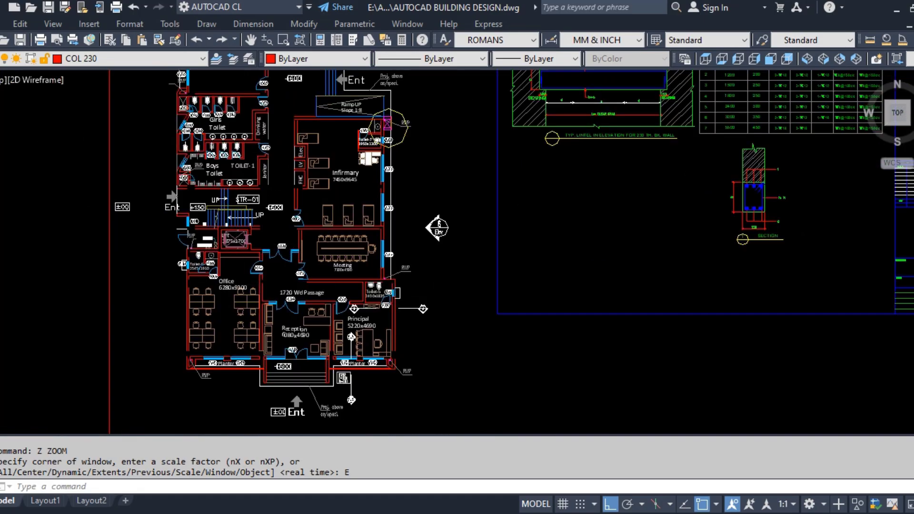
scroll(227, 212, up, 2)
scroll(280, 341, down, 2)
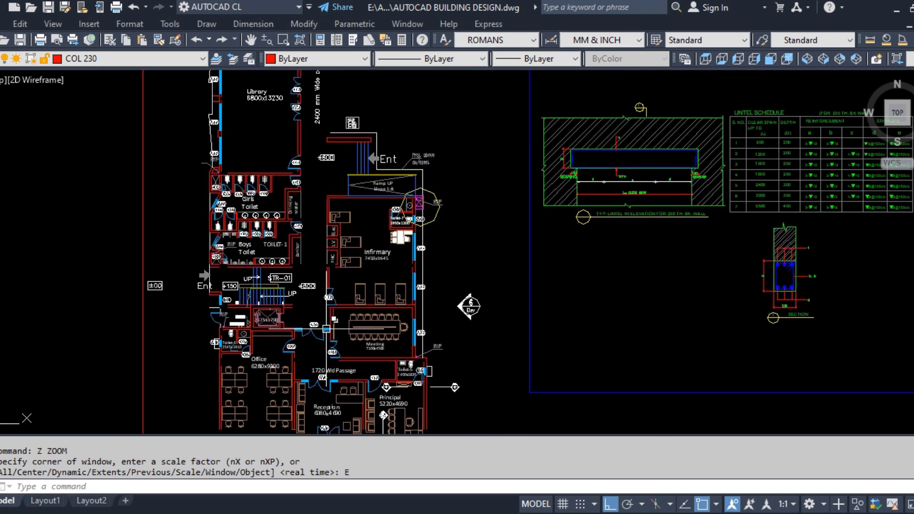
scroll(376, 179, up, 2)
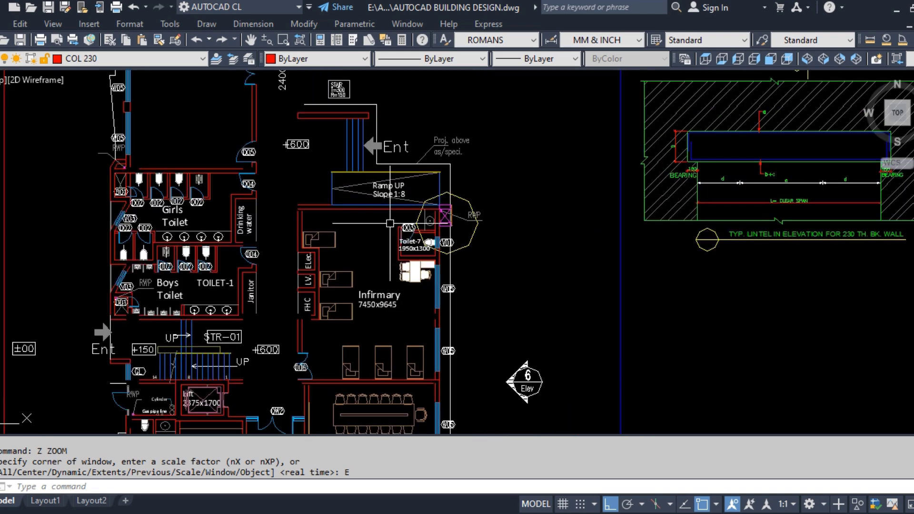
scroll(164, 268, up, 5)
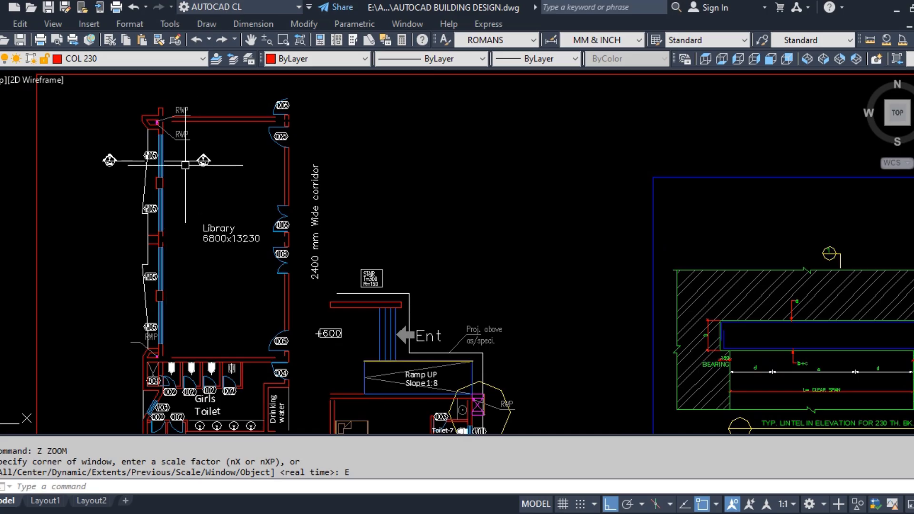
Draw a U-shaped section-mark polyline with upturned ends across the library's outer wall at the uppermost W05 window.
scroll(167, 127, up, 4)
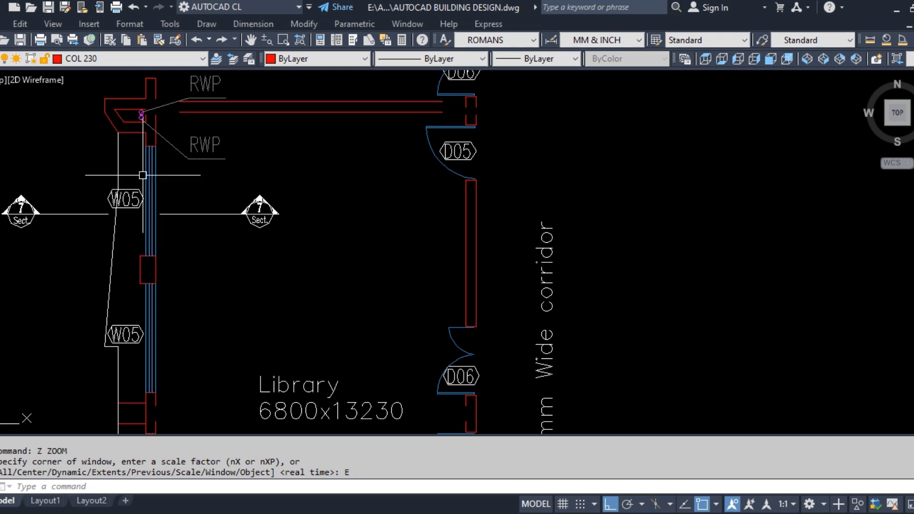
scroll(110, 166, up, 2)
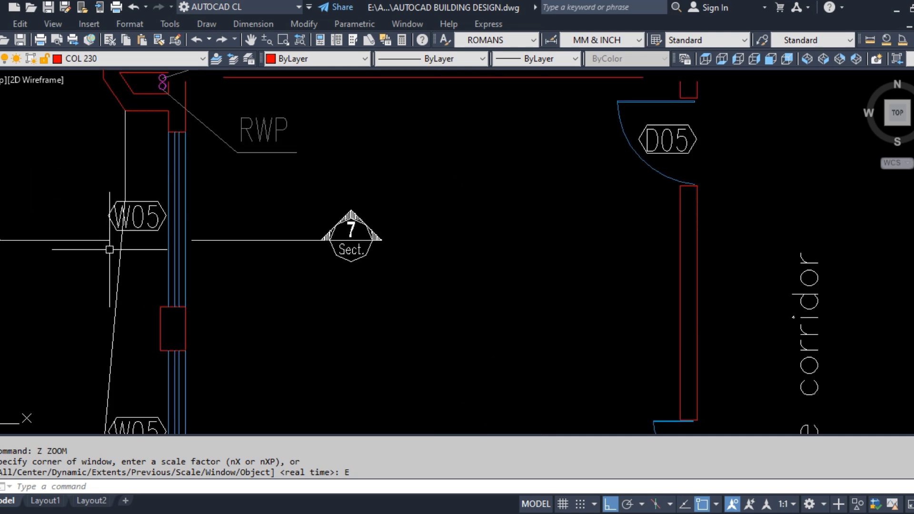
text(PL)
key(Return)
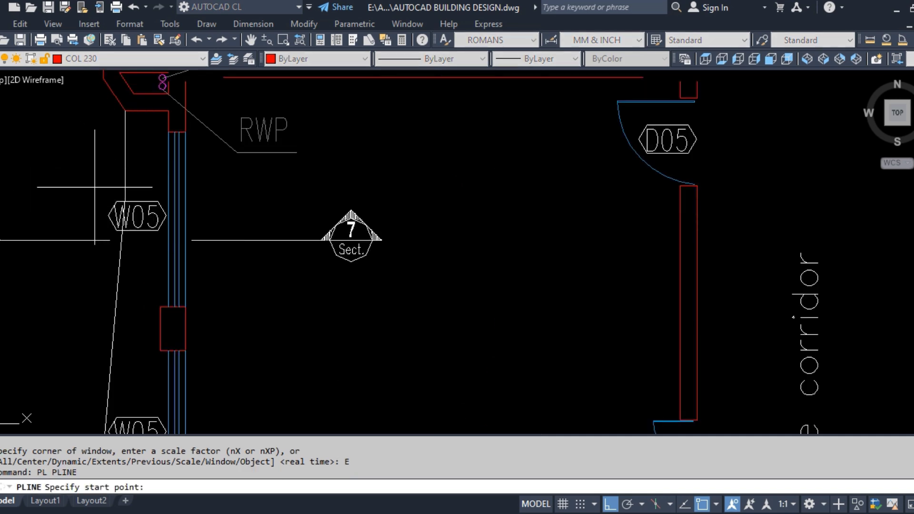
scroll(88, 165, up, 2)
click(88, 165)
click(87, 202)
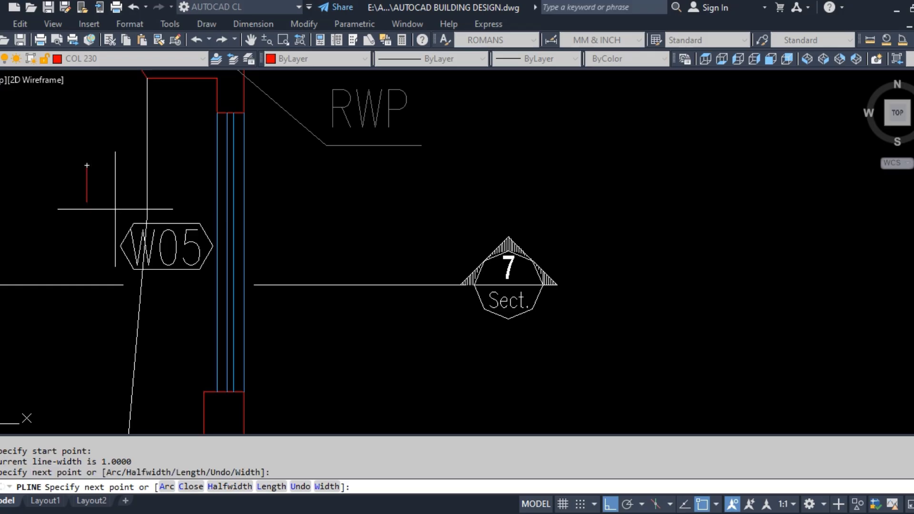
click(302, 212)
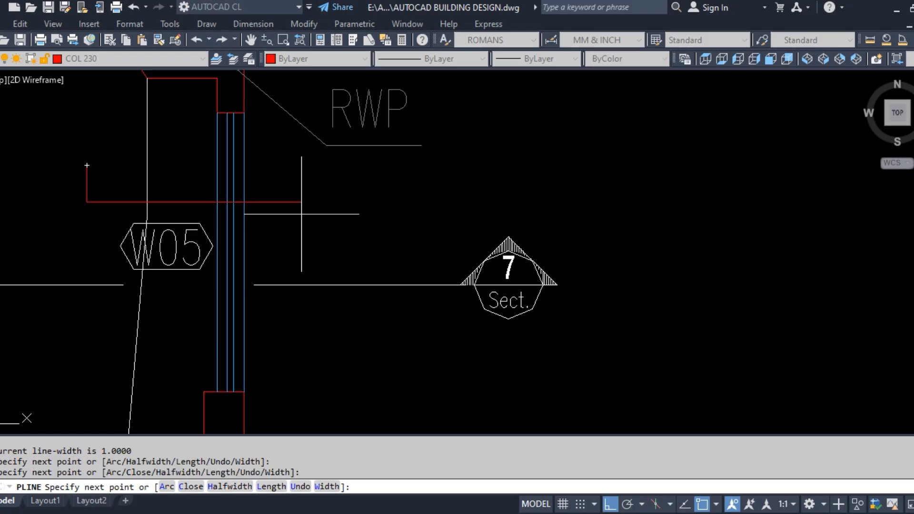
click(301, 158)
key(Return)
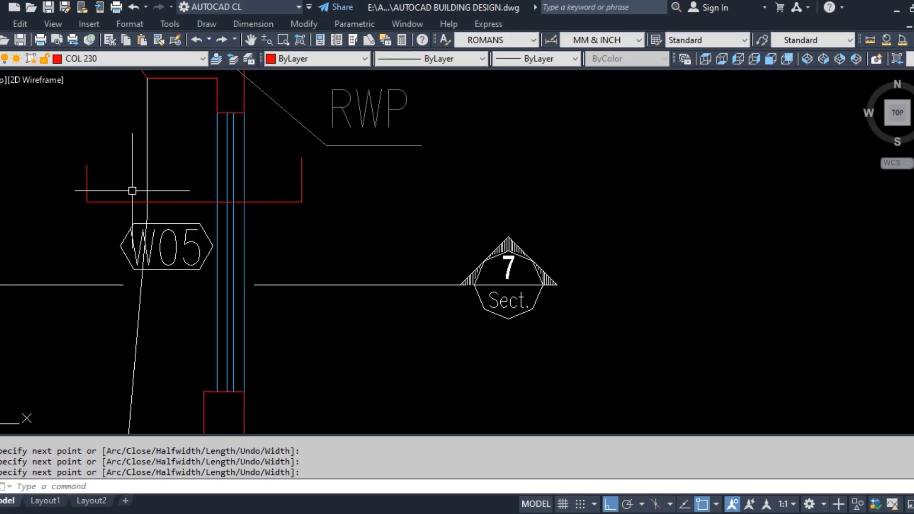
Mirror the hatched brick wall above the lintel section about the beam's horizontal centre line, keeping the source objects.
scroll(133, 190, down, 8)
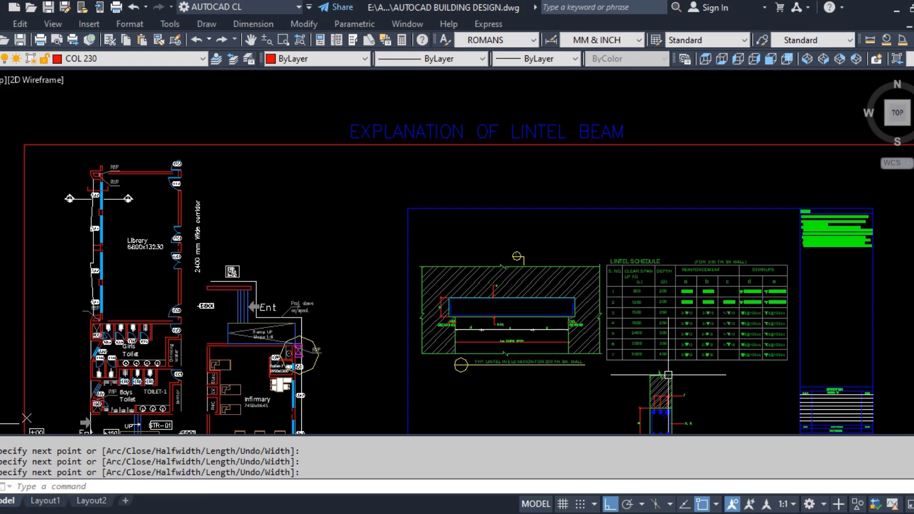
scroll(668, 375, up, 6)
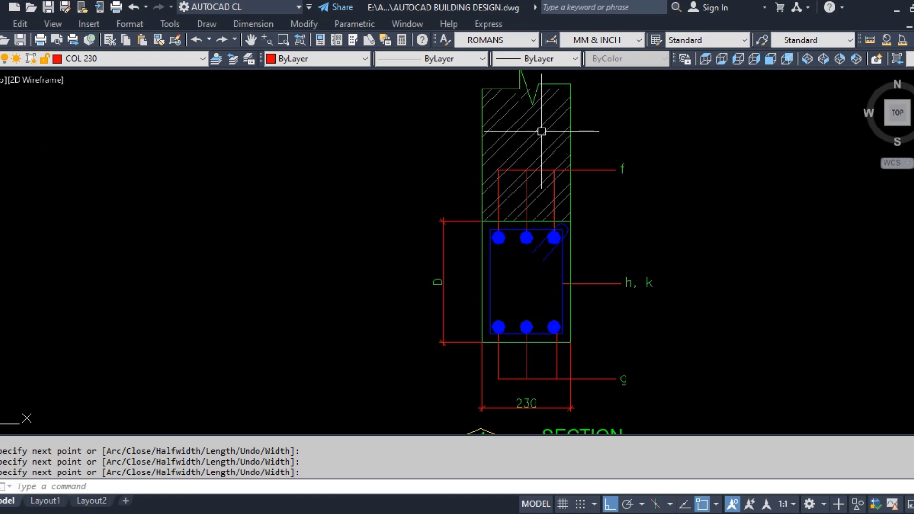
scroll(512, 278, down, 2)
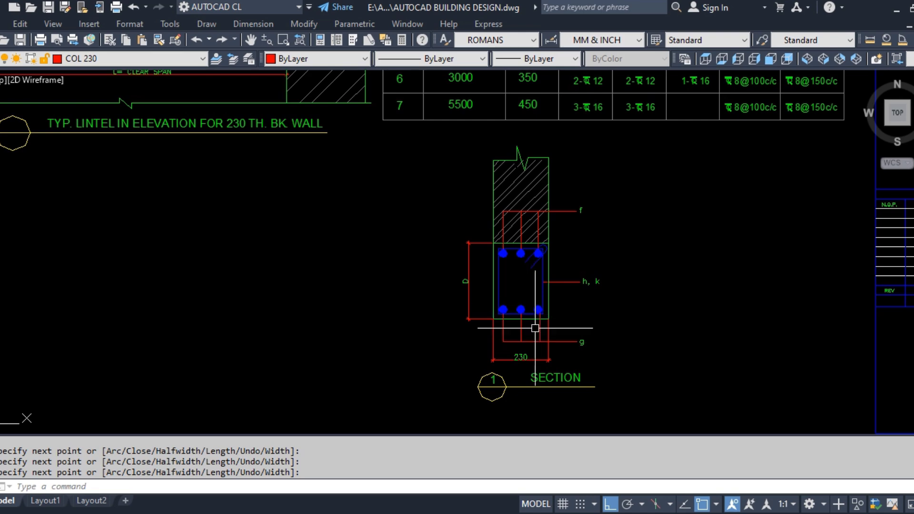
text(MI)
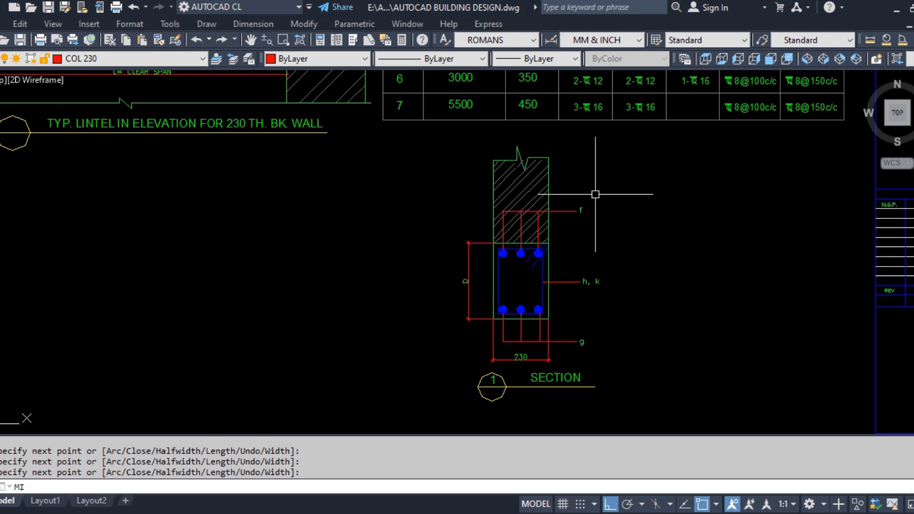
key(Return)
click(596, 194)
click(447, 155)
scroll(580, 329, up, 2)
key(Return)
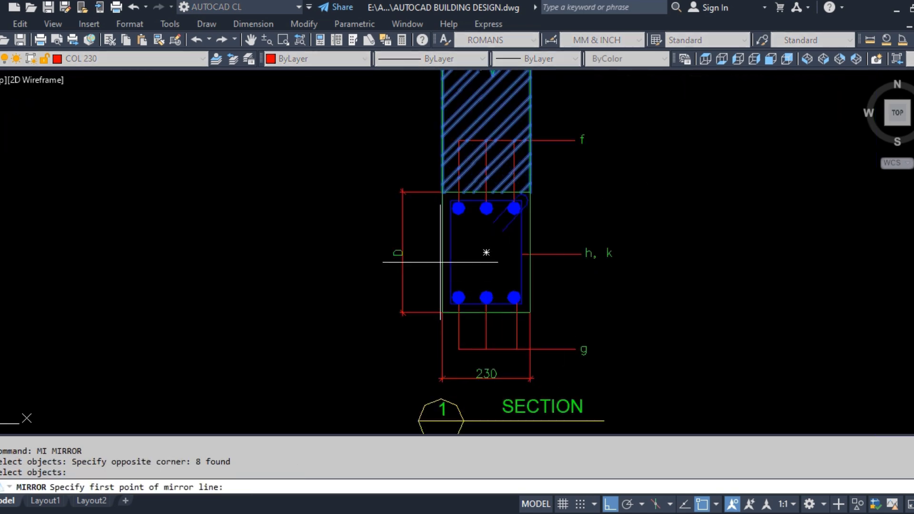
click(486, 252)
click(693, 295)
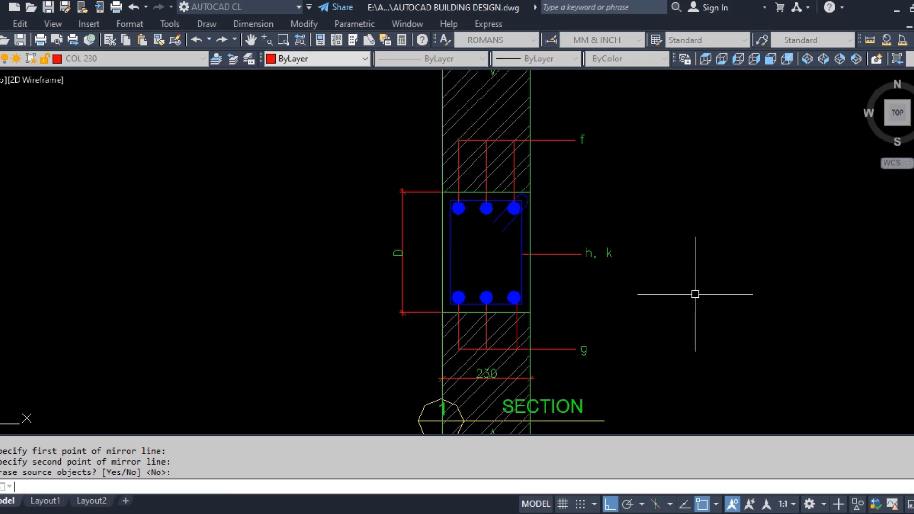
key(Return)
Undo the mirrored brick wall below the lintel section.
scroll(565, 321, down, 4)
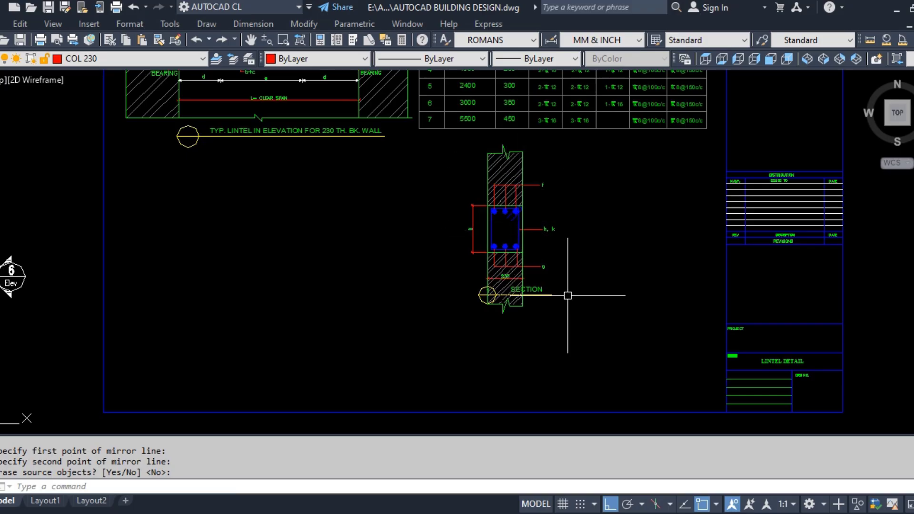
middle_drag(429, 304, 496, 344)
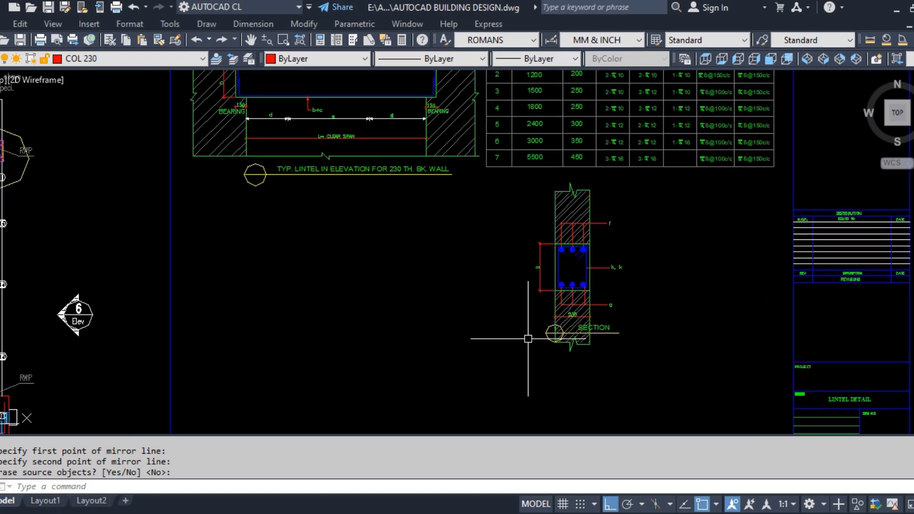
key(ctrl+z)
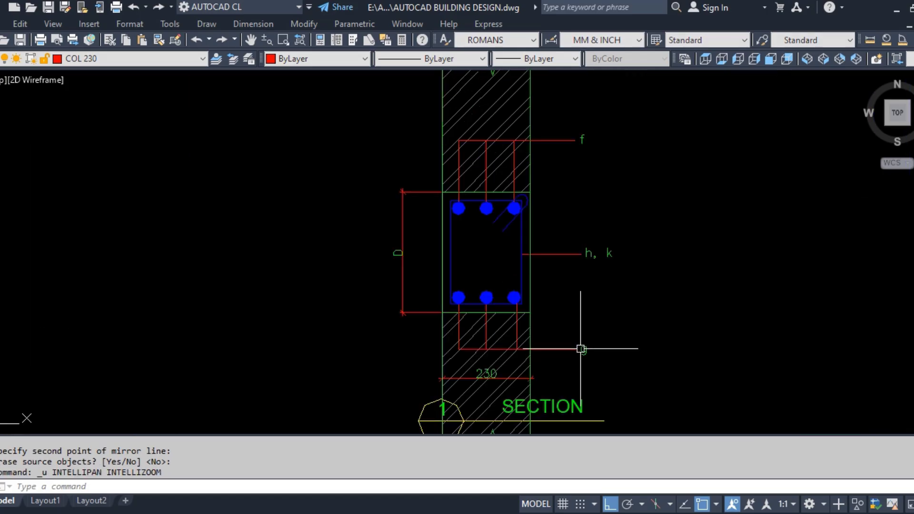
key(ctrl+z)
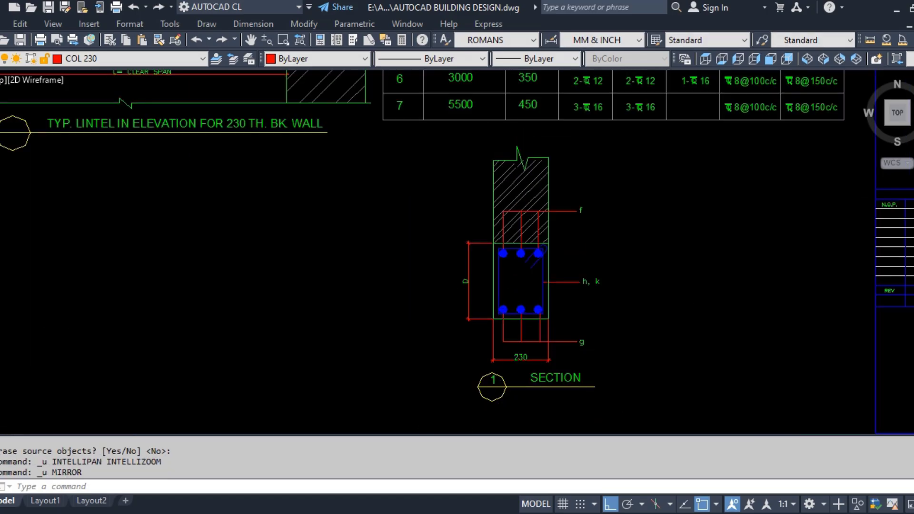
Examine the section mark at the library's W05 window on the floor plan and compare it with the lintel section detail.
scroll(723, 253, down, 5)
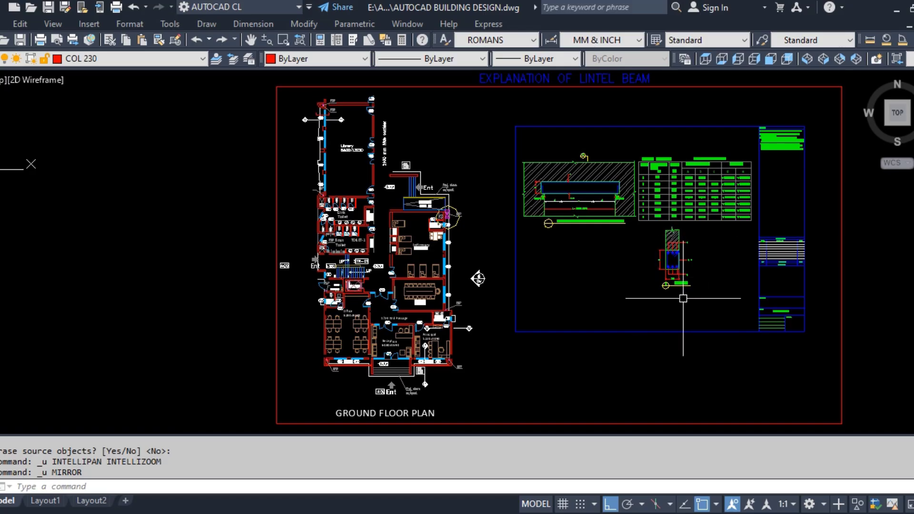
scroll(313, 206, up, 4)
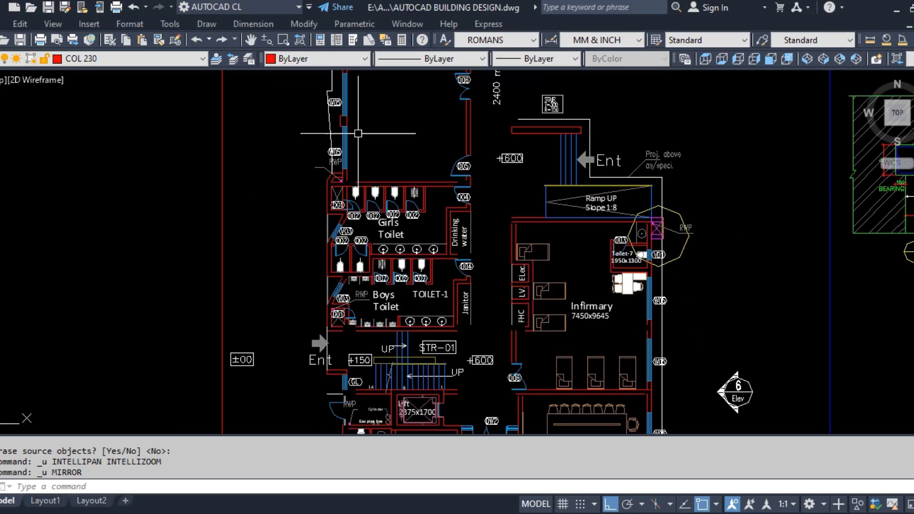
scroll(358, 133, up, 5)
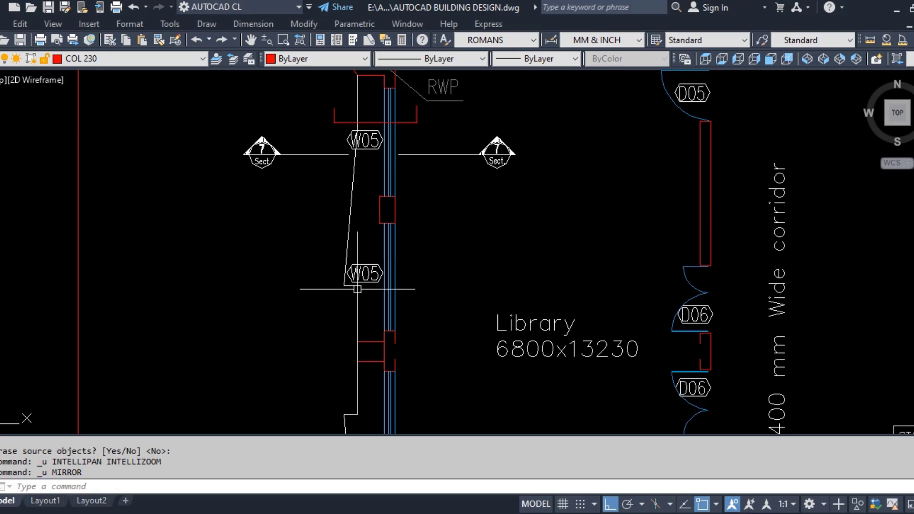
scroll(316, 286, down, 2)
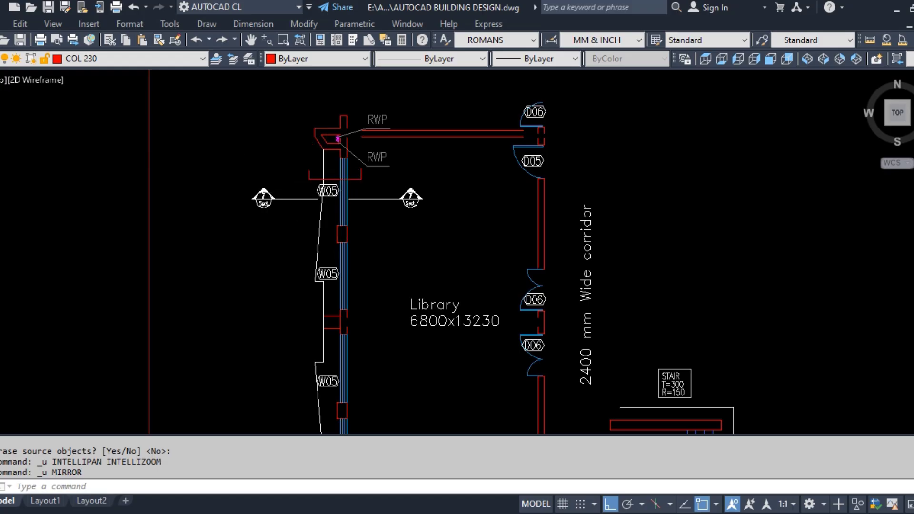
scroll(184, 154, down, 2)
scroll(184, 154, down, 2)
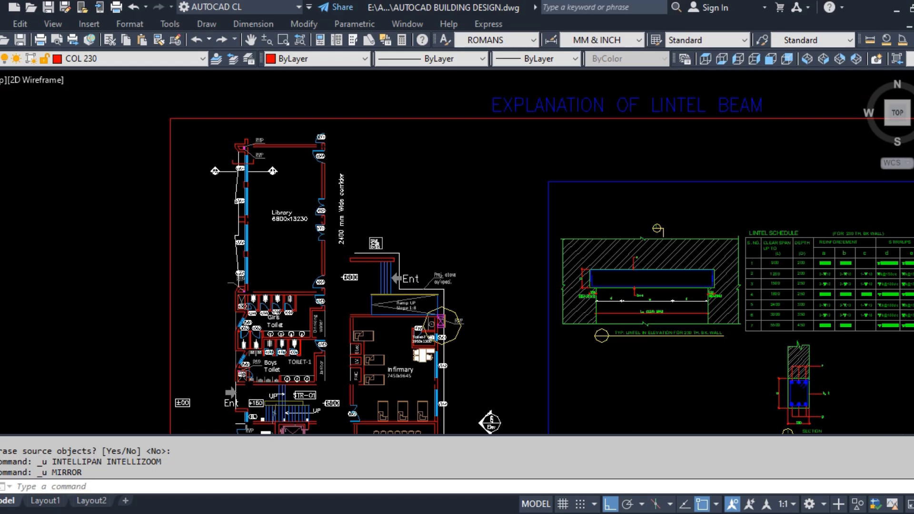
scroll(852, 404, up, 4)
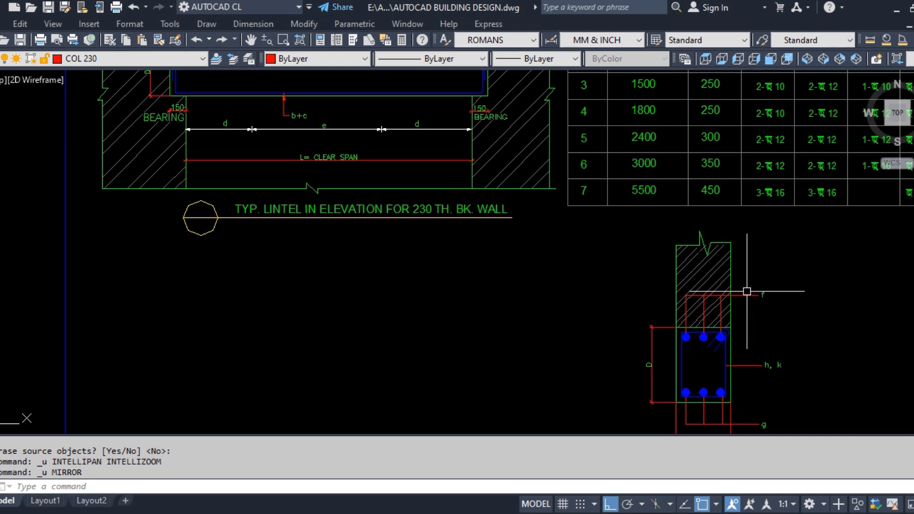
Examine the lintel schedule's clear spans and depths alongside the typical lintel elevation for the 230 thick brick wall.
scroll(691, 315, down, 4)
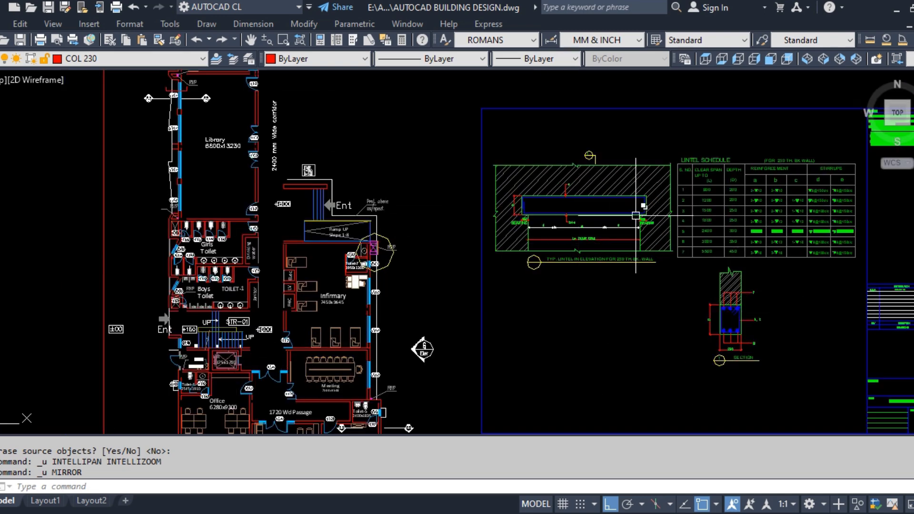
scroll(827, 154, up, 4)
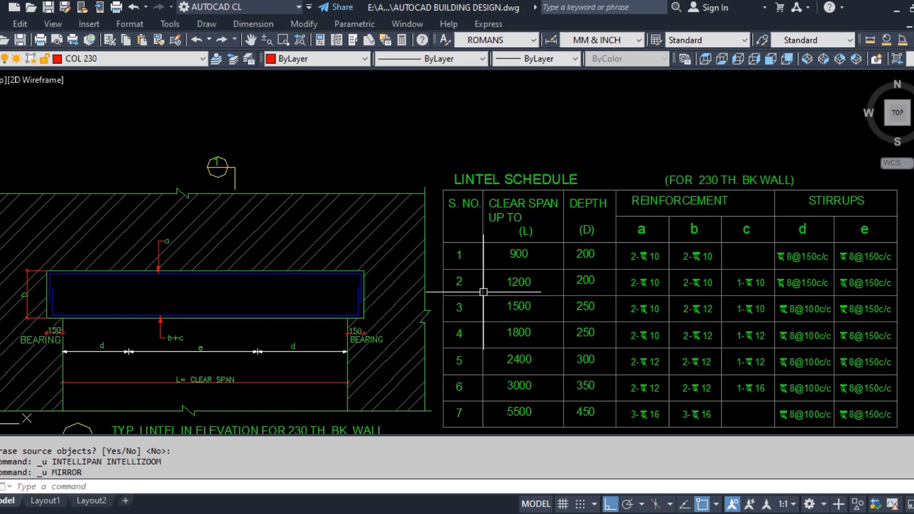
middle_drag(287, 335, 436, 304)
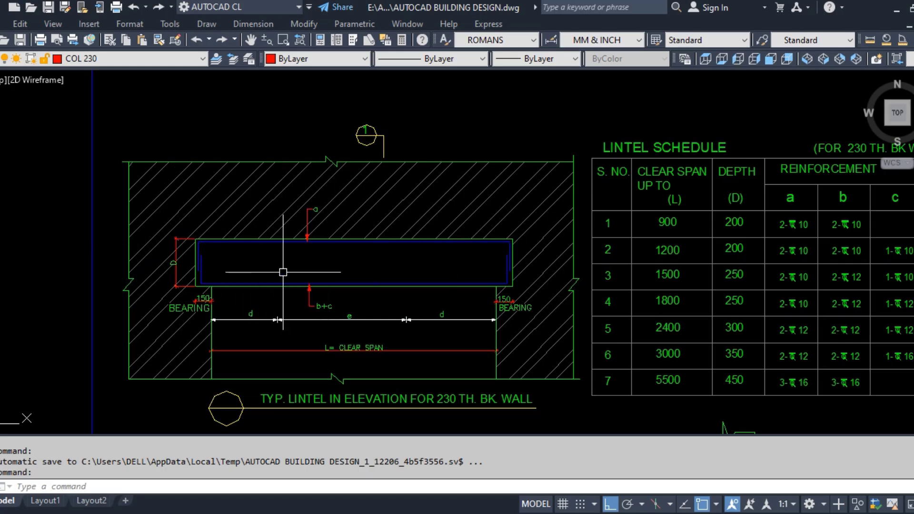
middle_drag(283, 272, 373, 213)
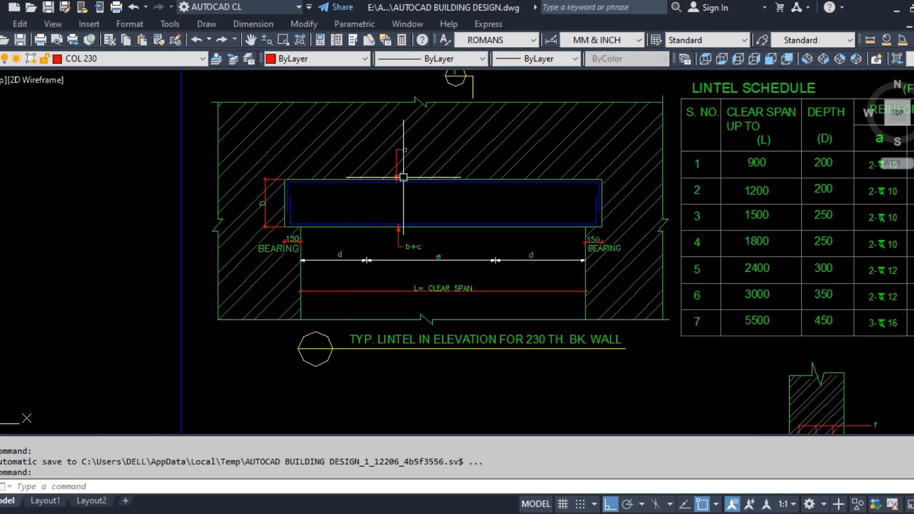
mouse_move(403, 177)
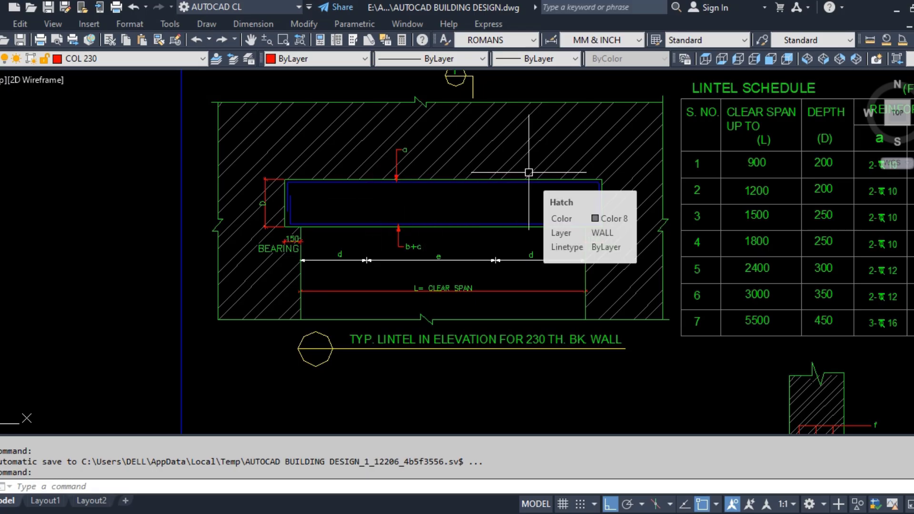
Draw two nested upright rectangles, a wall outline around an opening, in the empty space between the floor plan and lintel elevation.
mouse_move(268, 228)
middle_down()
mouse_move(323, 251)
mouse_move(419, 255)
middle_up()
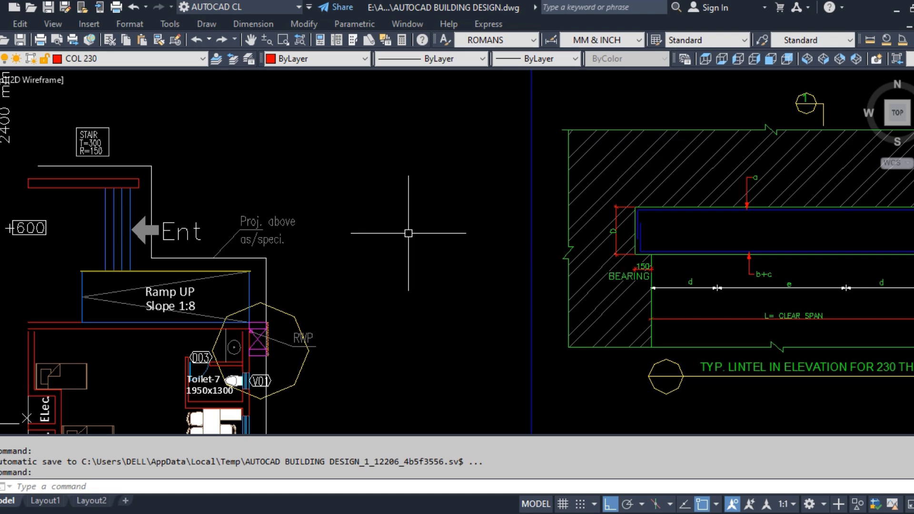
text(EC)
key(Return)
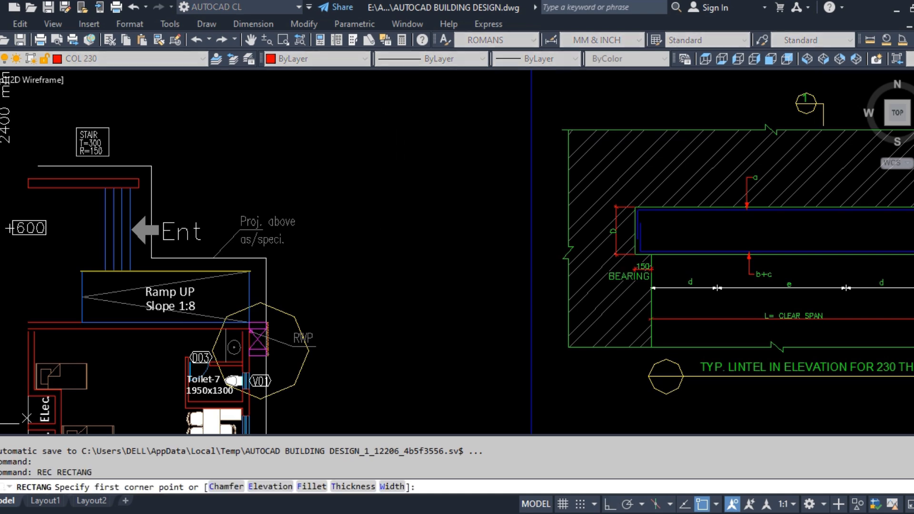
click(378, 148)
click(447, 251)
scroll(394, 143, up, 2)
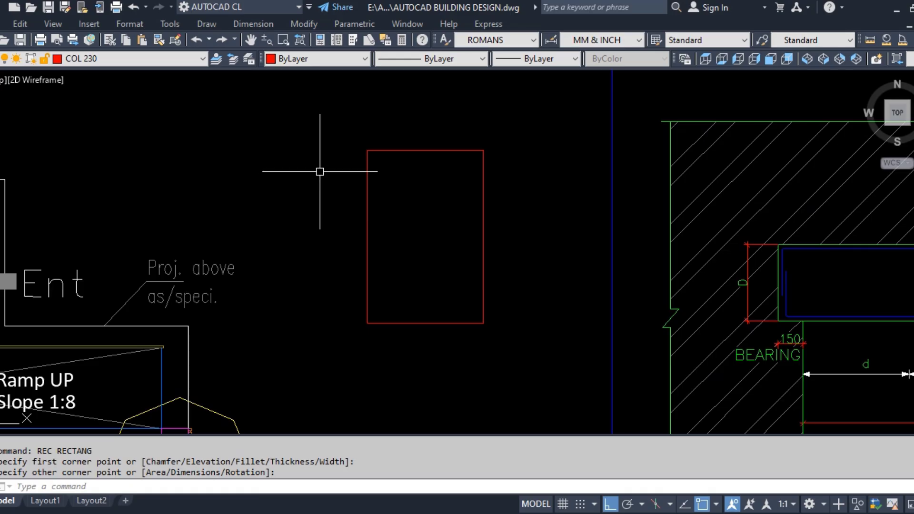
text(REC)
key(Return)
click(317, 121)
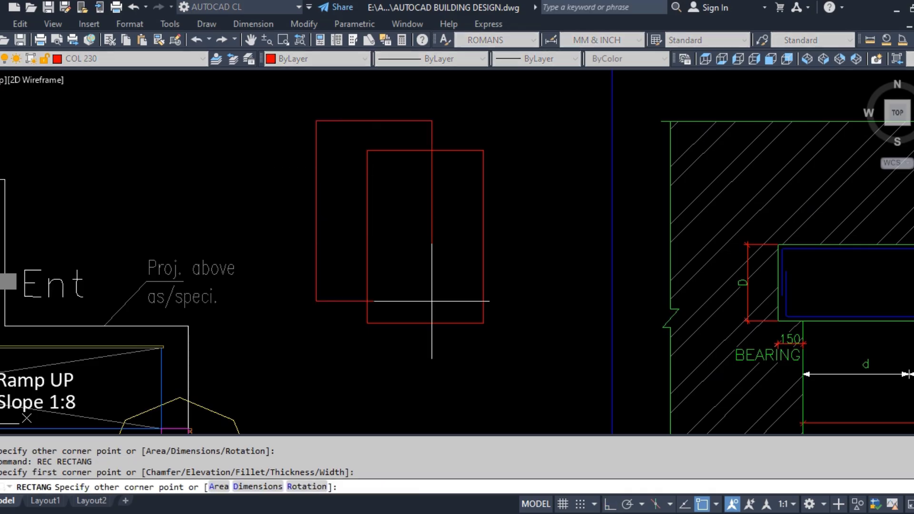
click(539, 365)
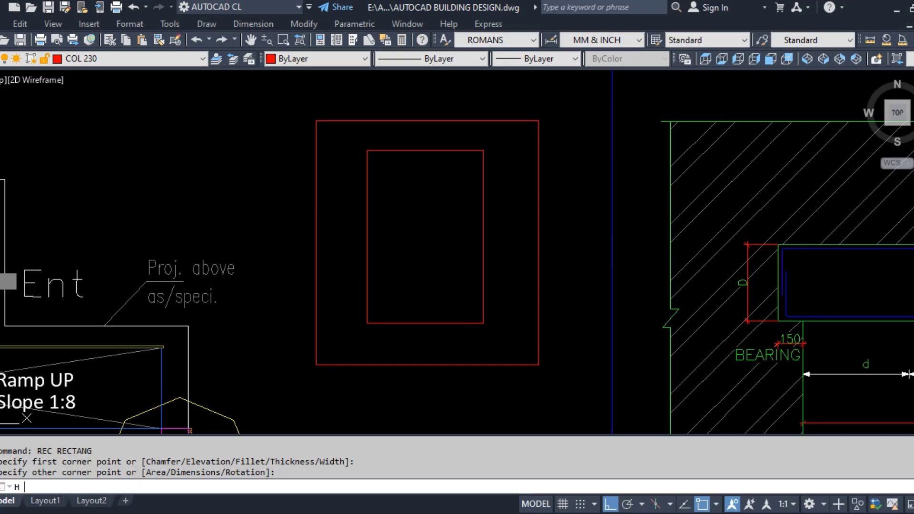
Hatch the area between the two rectangles with the red ANSI31 pattern at scale 1, leaving the opening empty.
text(H)
key(Return)
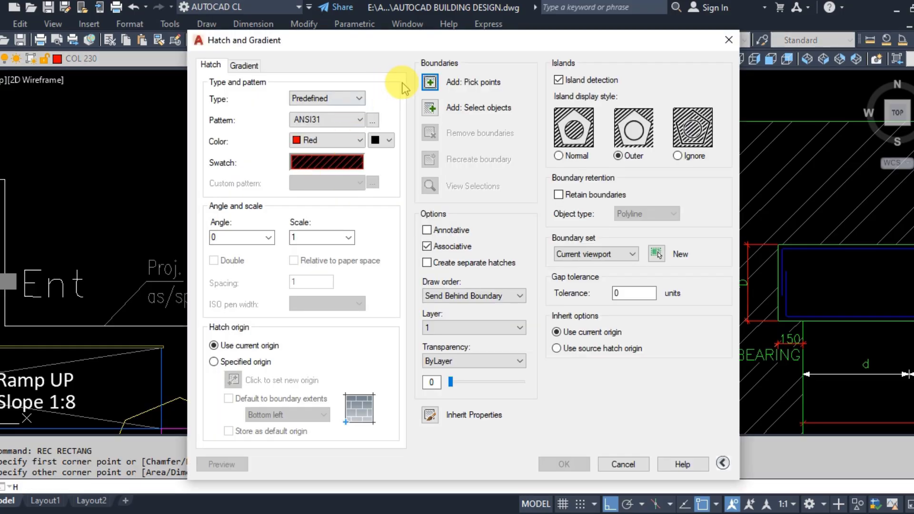
click(430, 83)
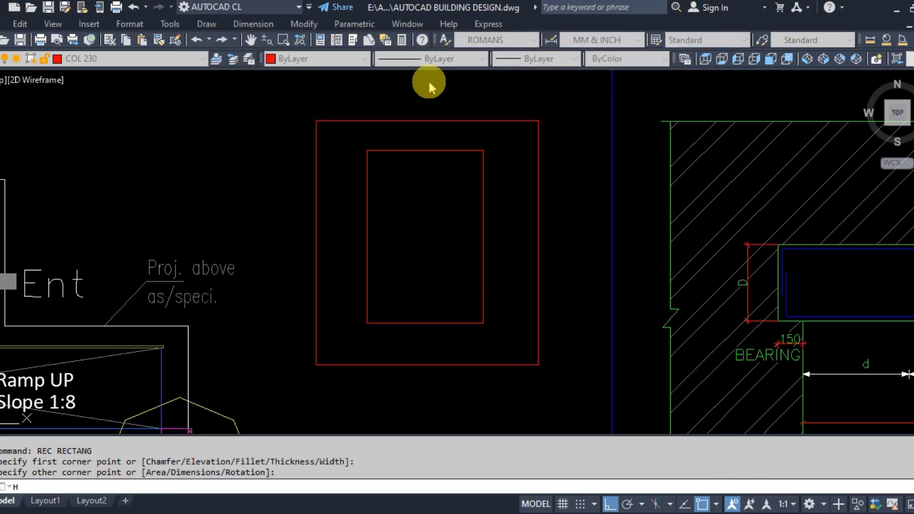
key(Return)
scroll(359, 191, up, 2)
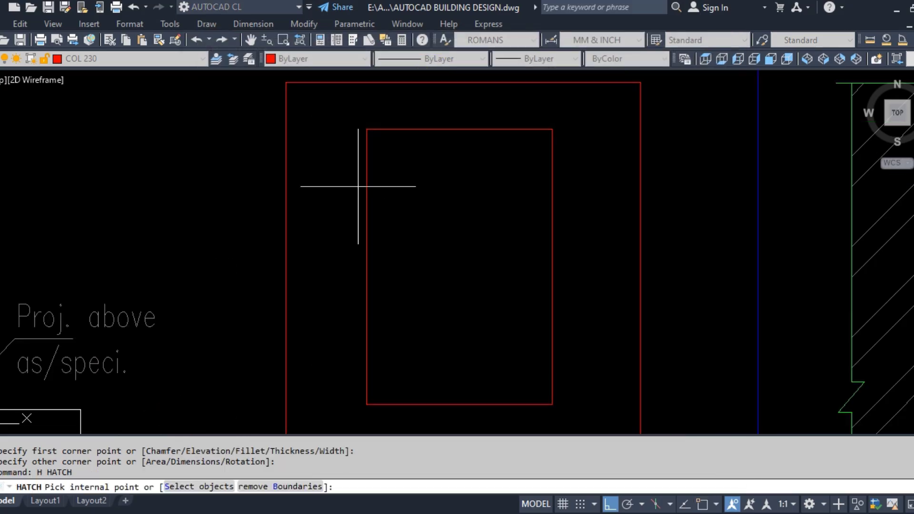
click(358, 191)
key(Return)
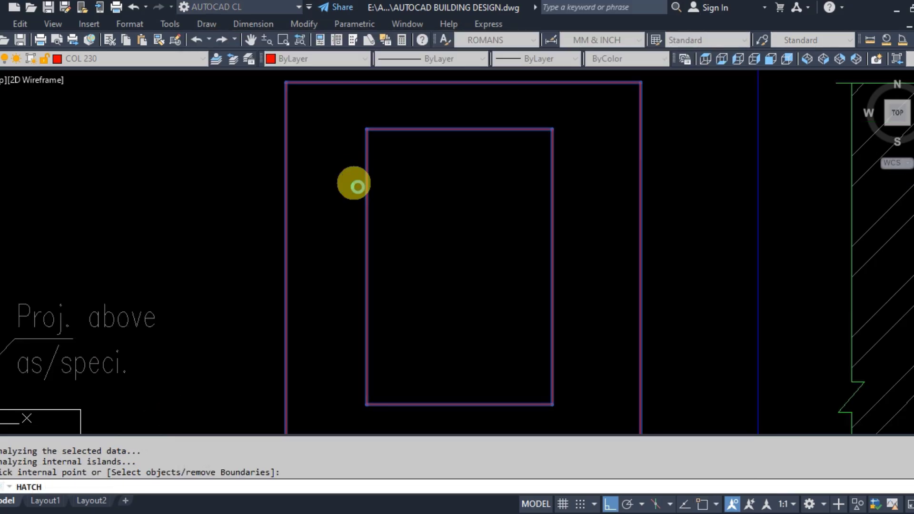
click(421, 278)
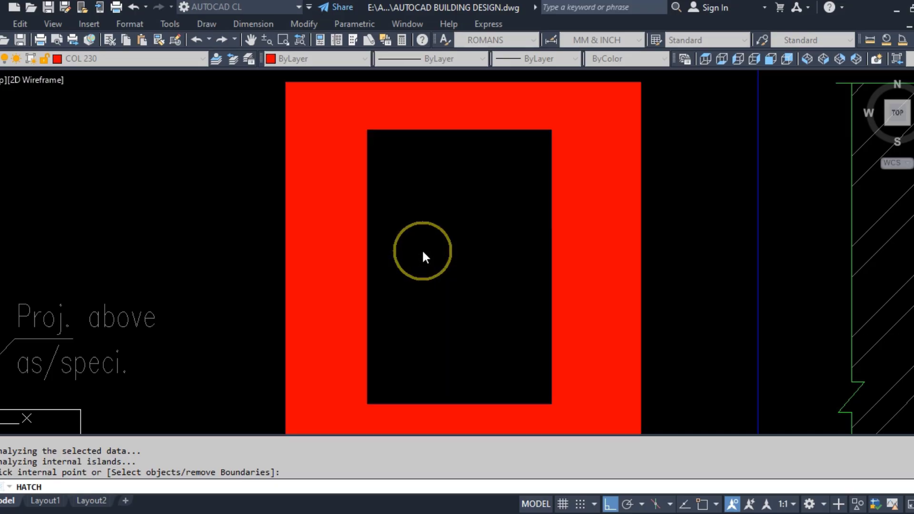
key(Escape)
Match the new wall hatch's properties to the brick wall hatch of the lintel elevation.
scroll(268, 285, down, 3)
text(ma)
key(Return)
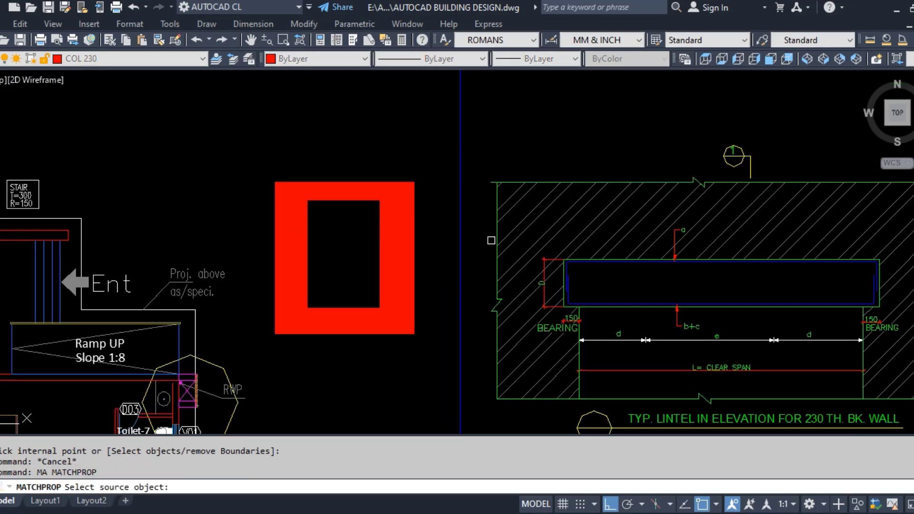
click(540, 215)
click(393, 222)
click(401, 214)
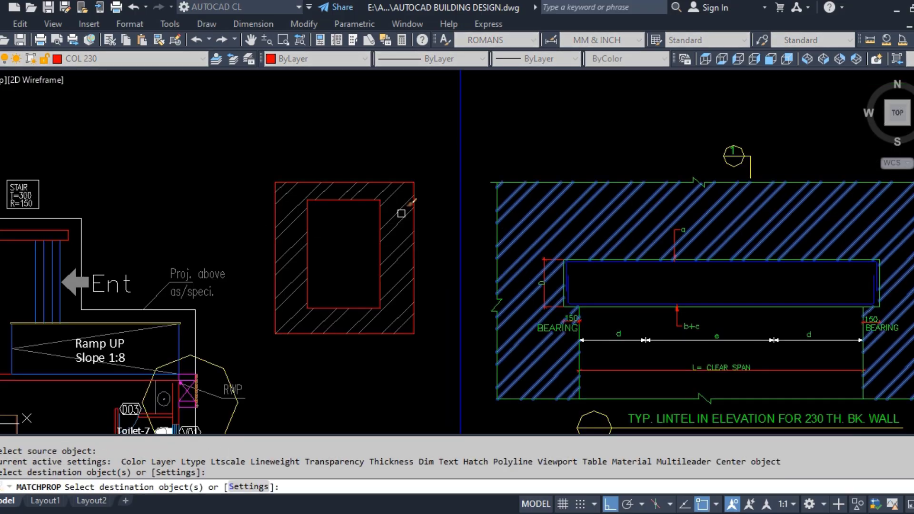
key(Return)
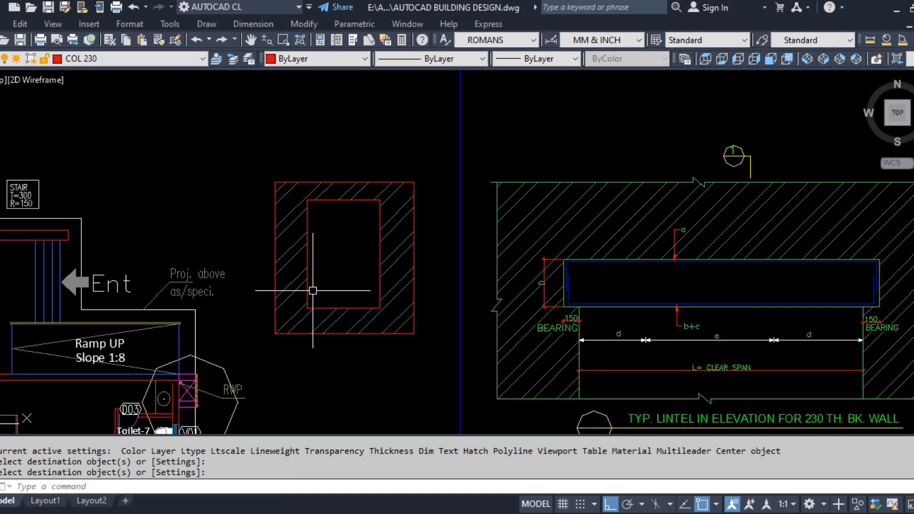
Make COLL the current layer and trace the inner opening with a rectangle from corner to corner.
scroll(314, 257, up, 2)
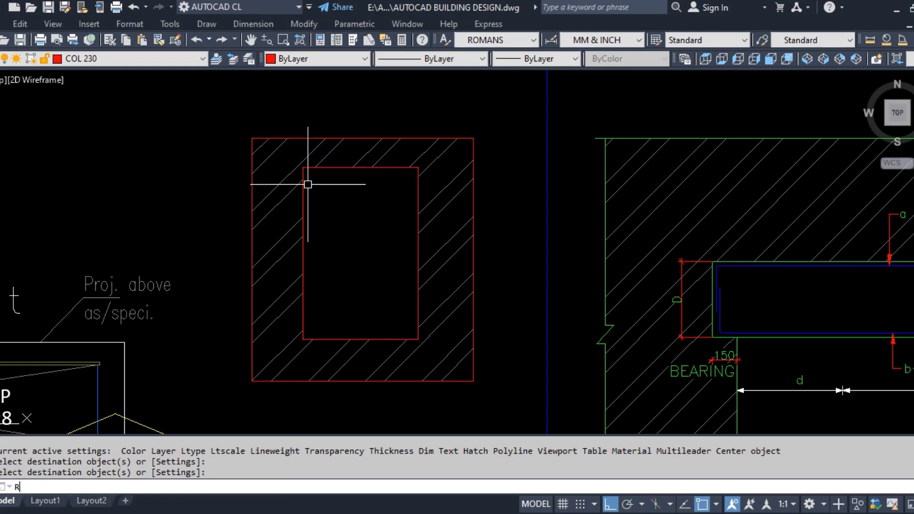
key(Escape)
click(138, 58)
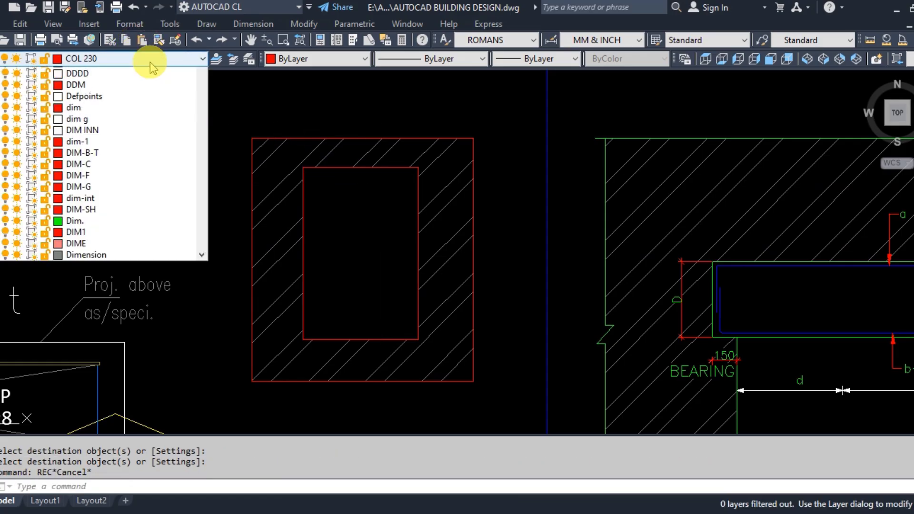
click(107, 117)
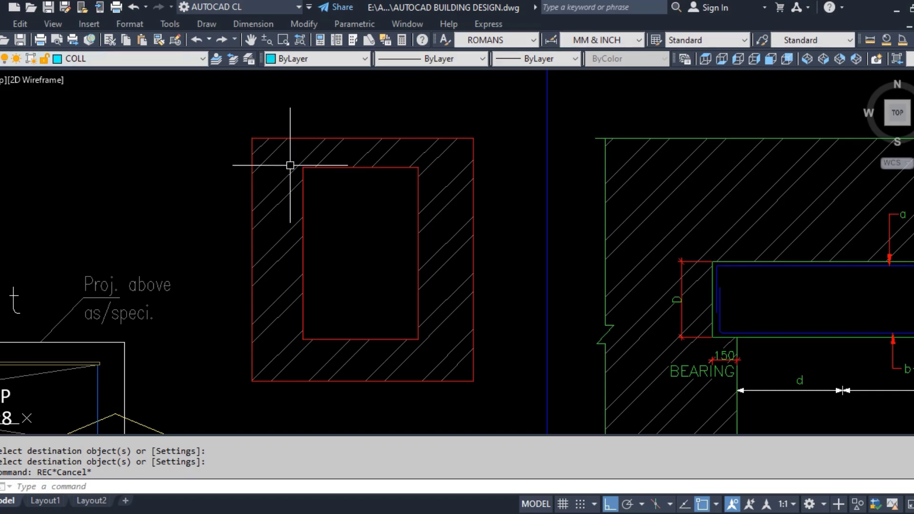
text(REC)
key(Return)
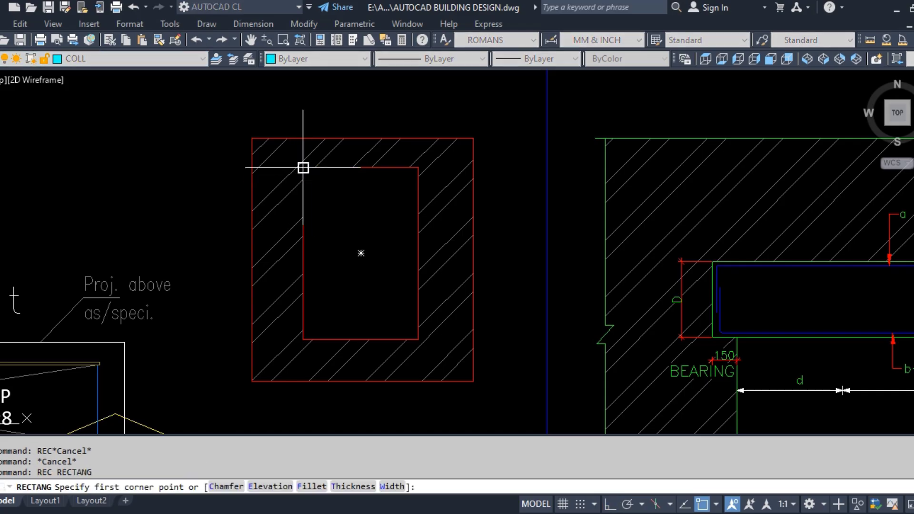
click(303, 167)
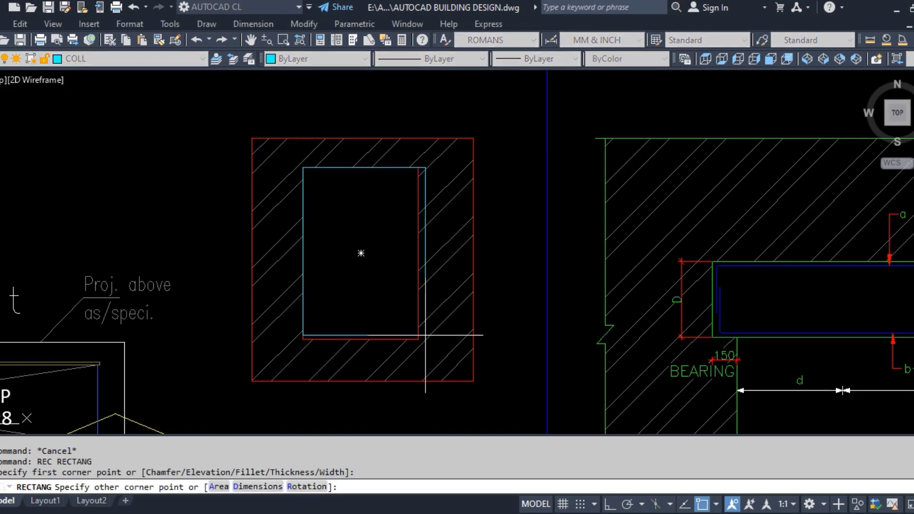
click(418, 339)
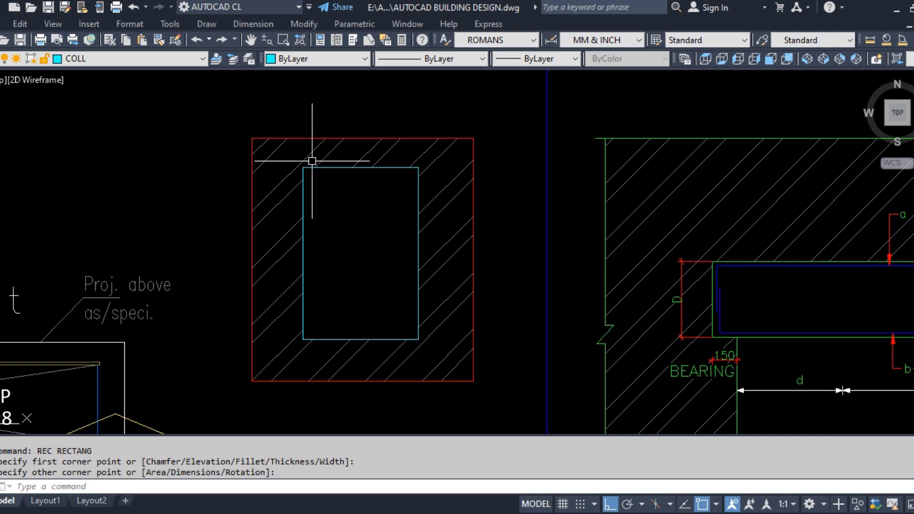
Draw a lintel rectangle across the full wall width, from the wall's upper edge down to the head of the opening.
text(REC)
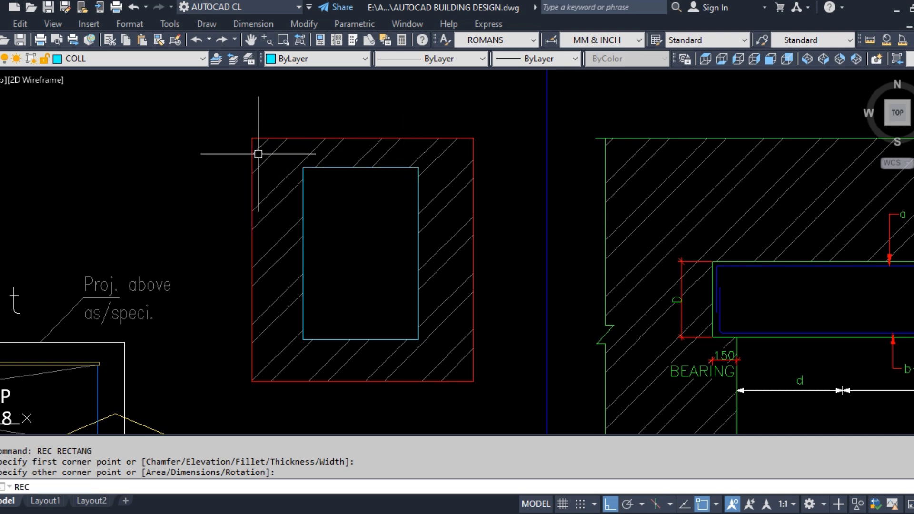
key(Return)
click(252, 138)
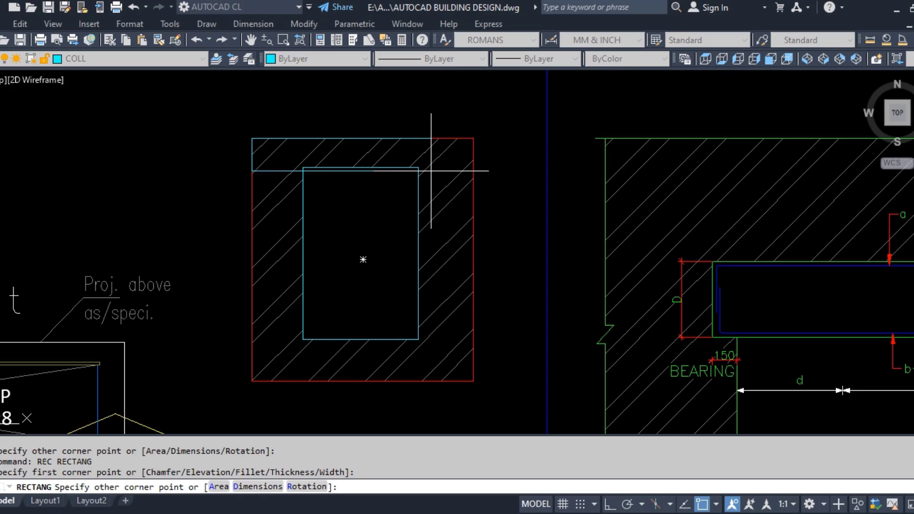
click(474, 170)
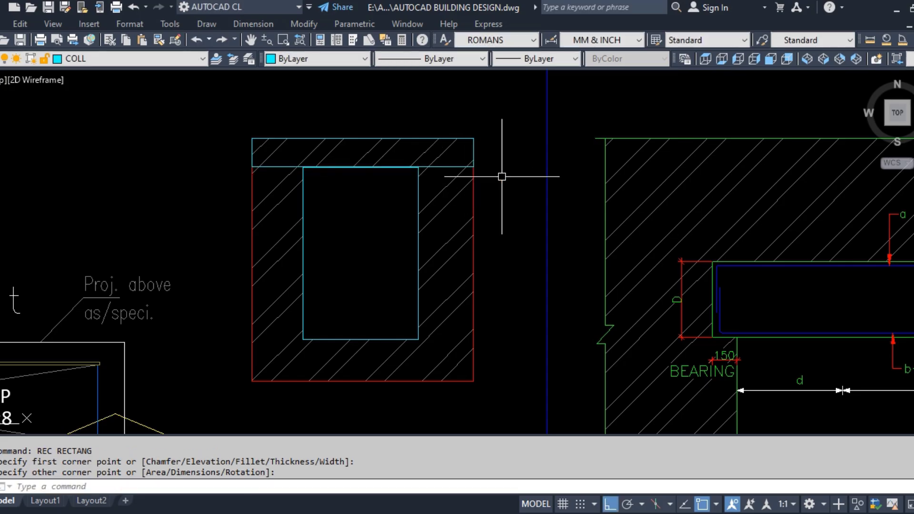
Compare the sketched lintel over the opening with the floor plan and the beam's bearing ends in the lintel elevation.
scroll(291, 139, up, 2)
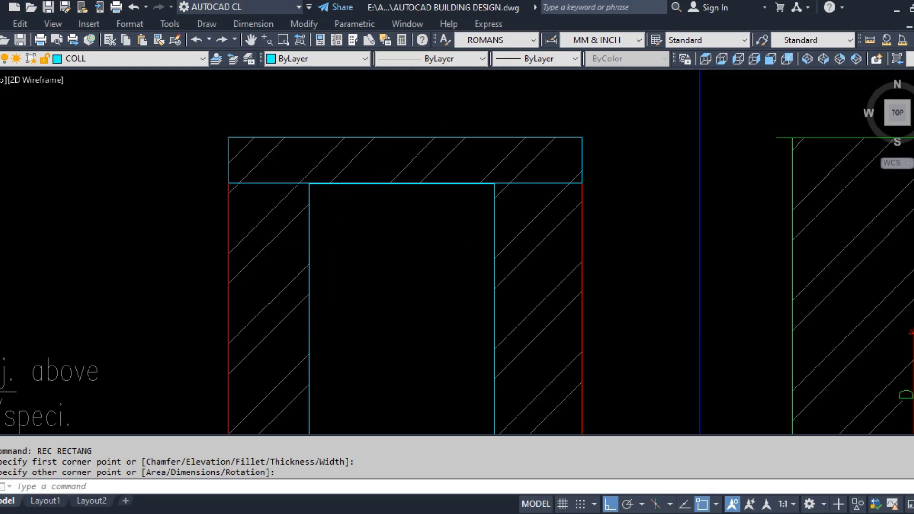
scroll(382, 122, down, 6)
scroll(381, 123, down, 2)
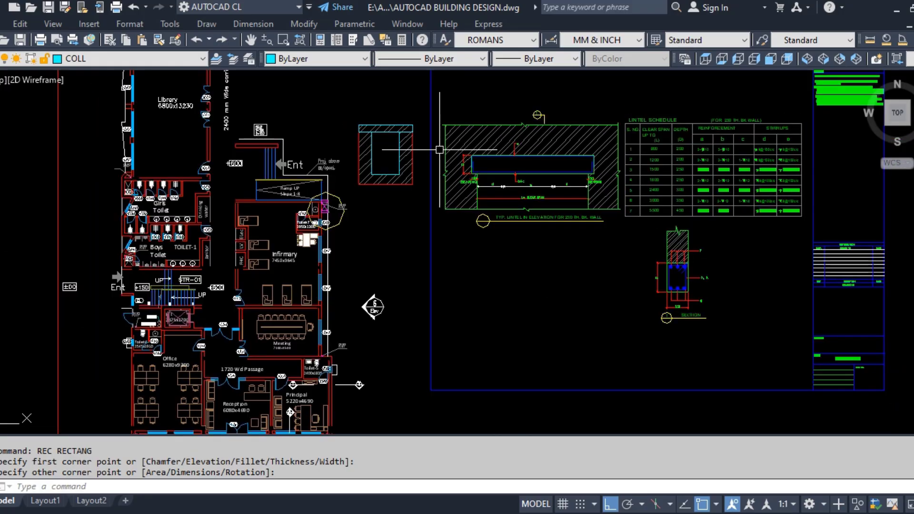
scroll(401, 142, up, 4)
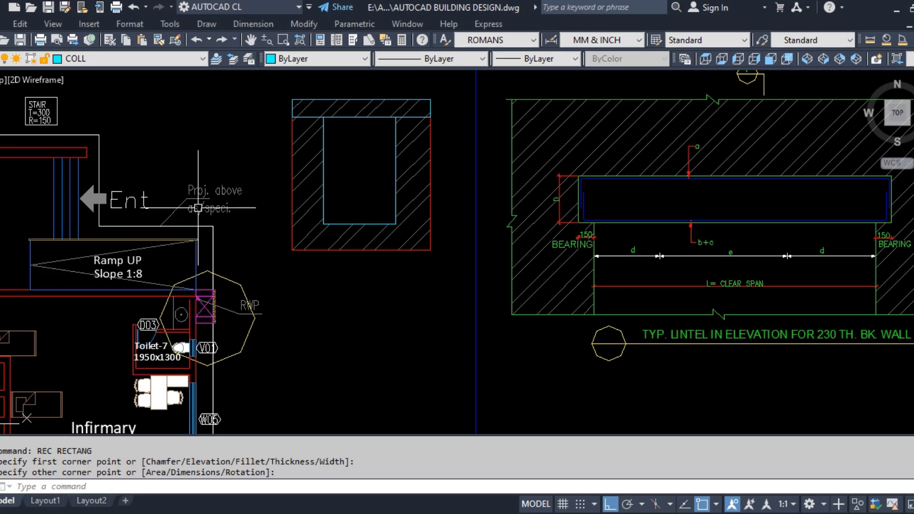
scroll(202, 207, down, 2)
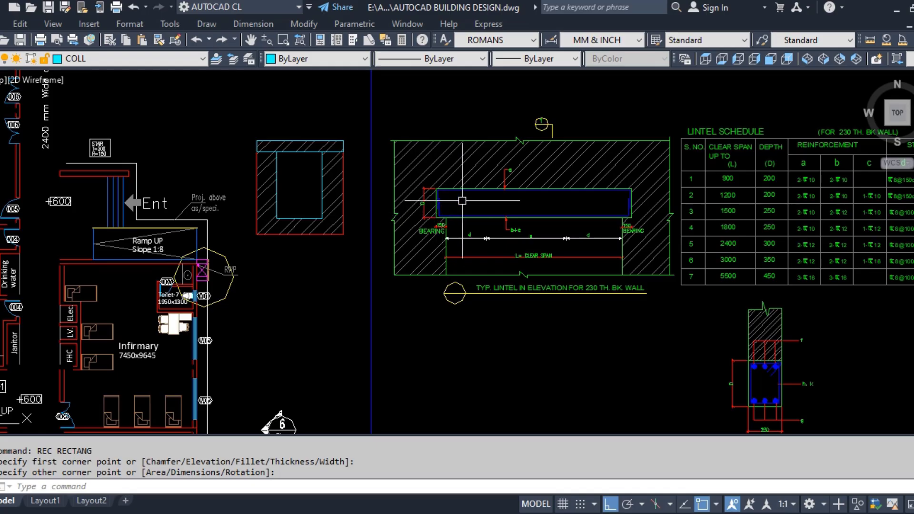
scroll(462, 200, up, 4)
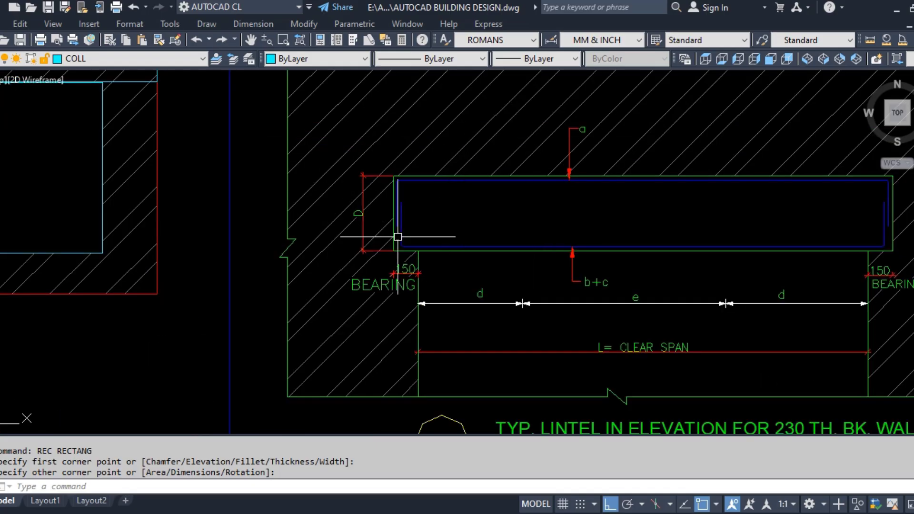
scroll(290, 252, down, 2)
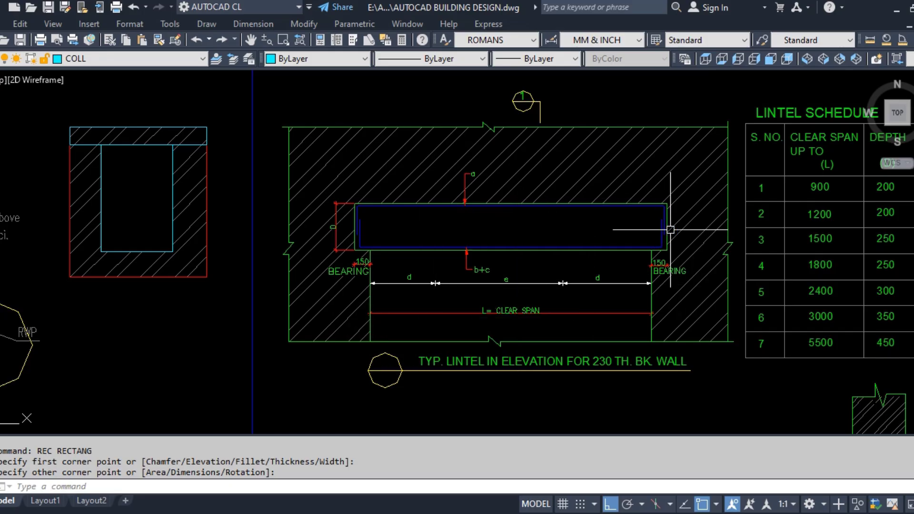
Select the horizontal top reinforcement bar of the lintel beam in the elevation to highlight it.
scroll(432, 219, up, 3)
scroll(269, 200, up, 2)
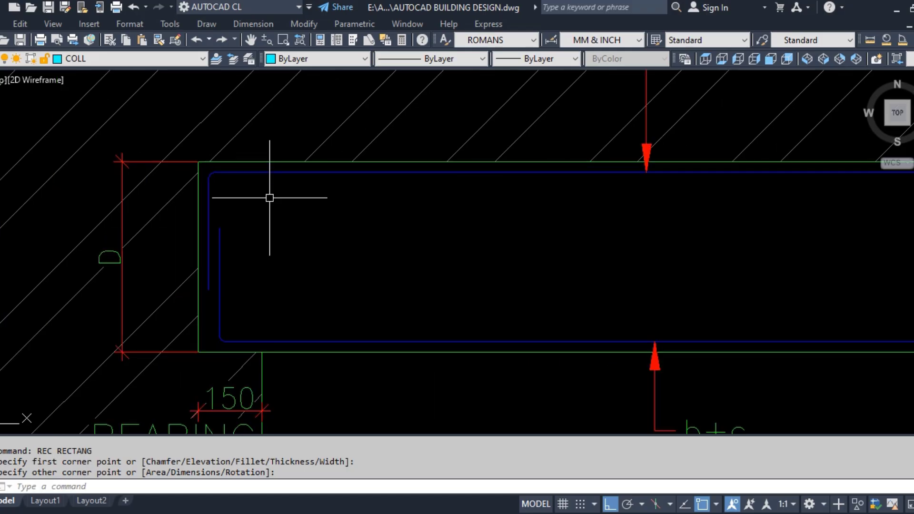
click(298, 173)
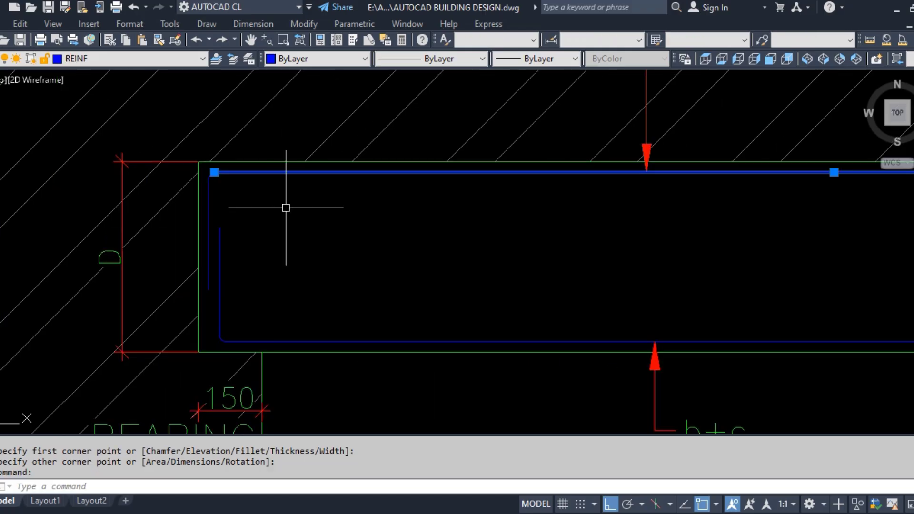
Highlight the lintel's bottom reinforcement bar together with the top one and compare them with the schedule's reinforcement columns.
click(307, 341)
scroll(476, 259, down, 4)
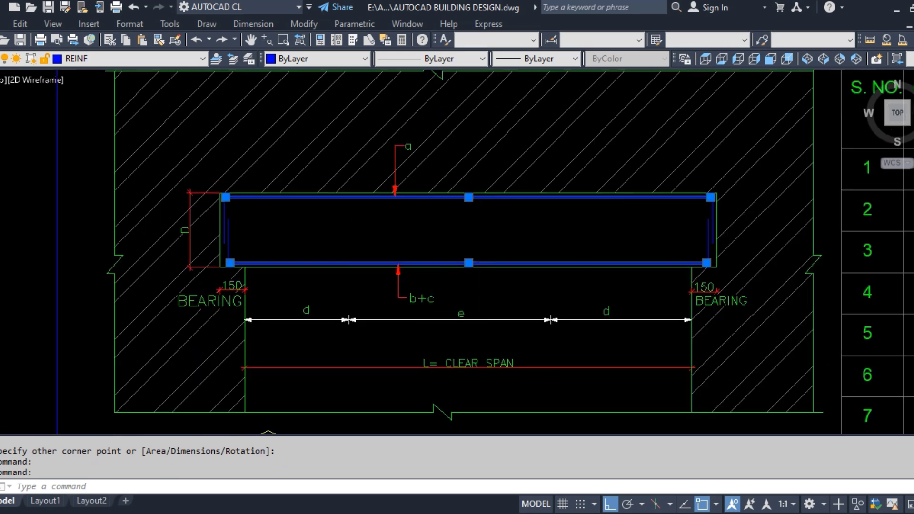
scroll(269, 290, down, 4)
scroll(665, 230, up, 3)
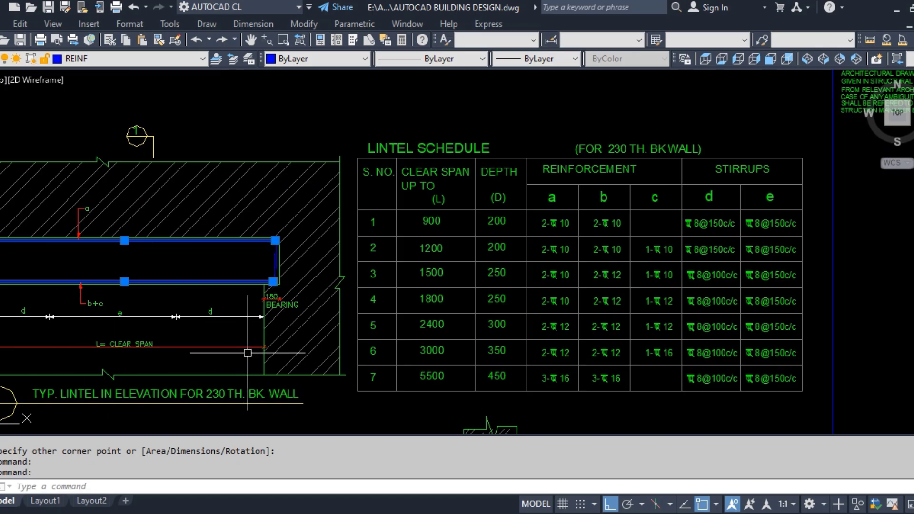
scroll(633, 200, down, 2)
scroll(605, 205, down, 2)
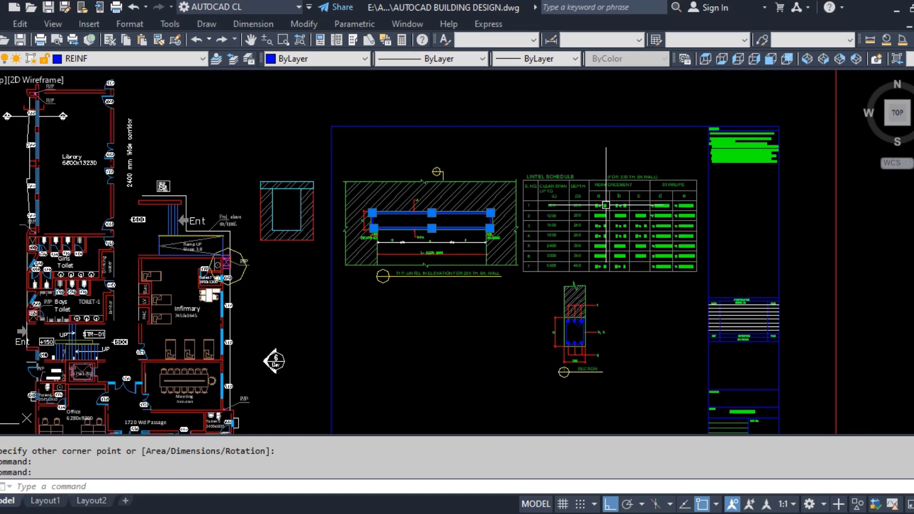
Add a vertical linear dimension across the W05 window opening in the library's outer wall, placed on the room side.
scroll(15, 187, up, 7)
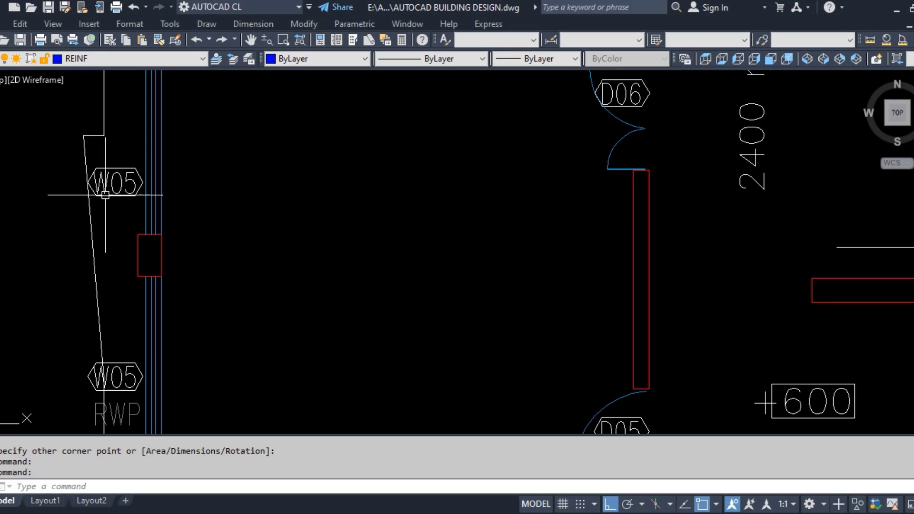
middle_drag(157, 284, 177, 362)
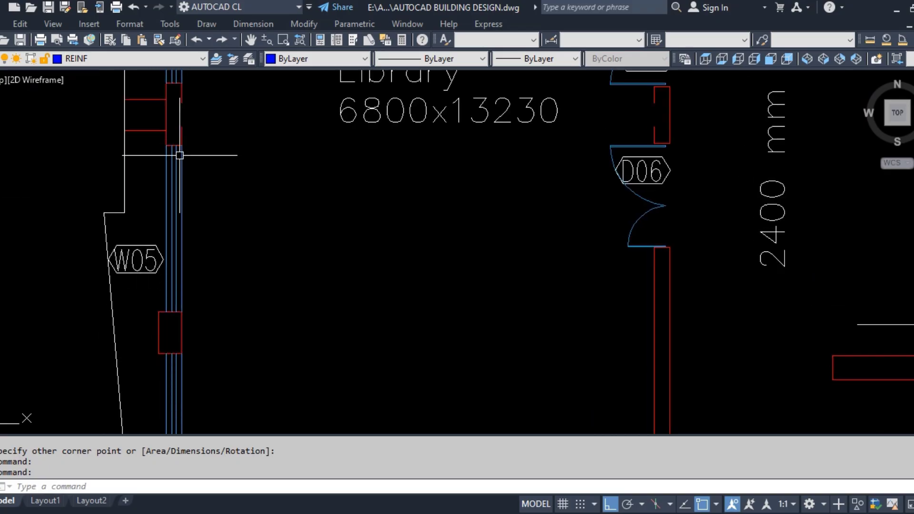
text(I)
key(Return)
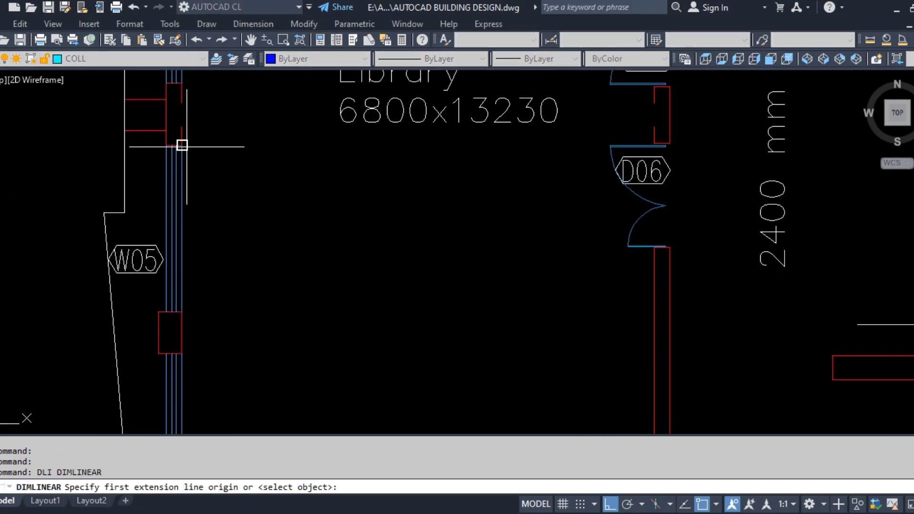
click(181, 144)
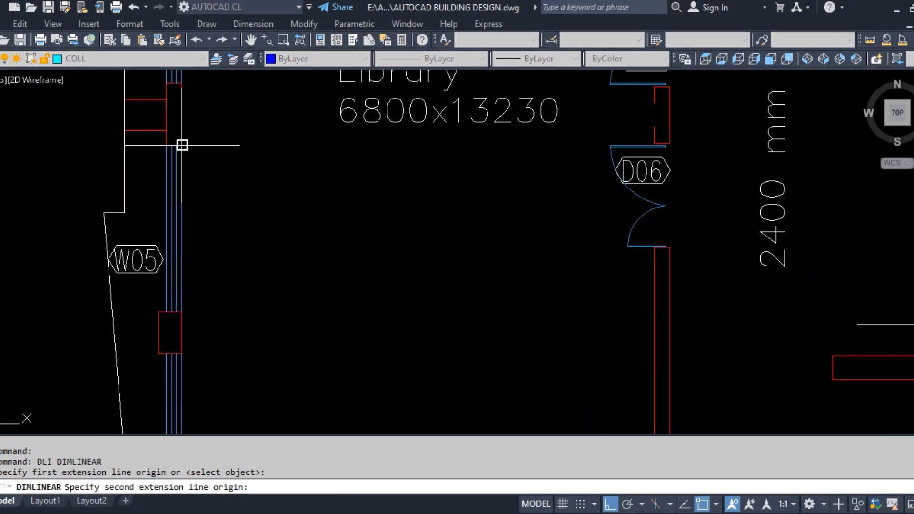
click(182, 311)
click(229, 281)
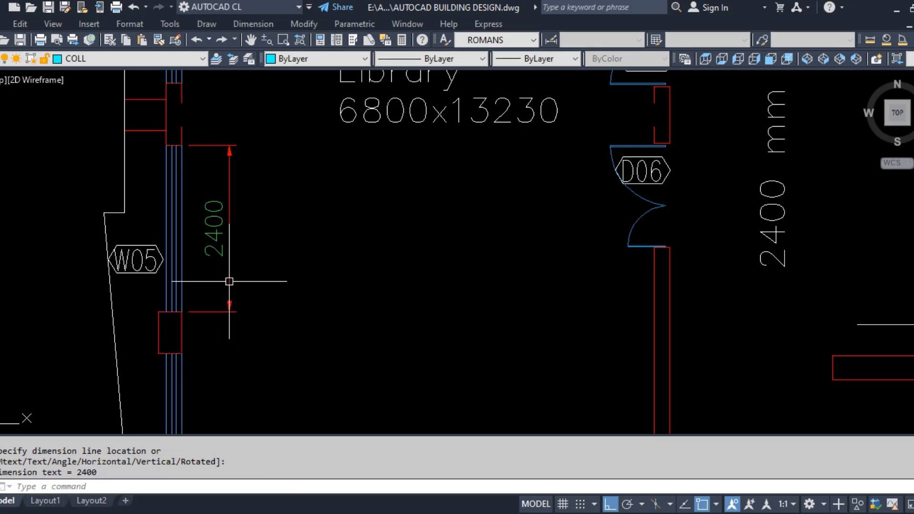
Look up the dimensioned window's clear span in the lintel schedule and relate its depth and reinforcement to the lintel elevation.
scroll(104, 229, down, 4)
scroll(90, 224, down, 5)
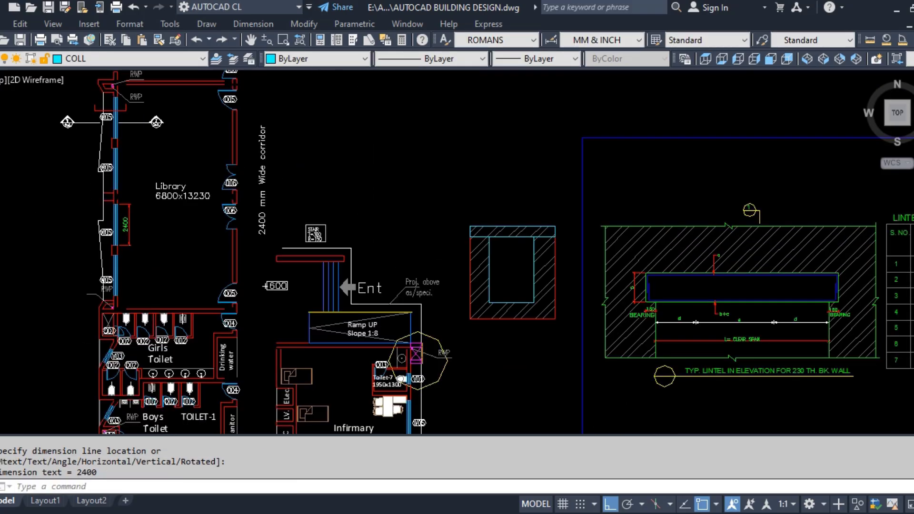
scroll(693, 210, up, 3)
scroll(667, 266, up, 4)
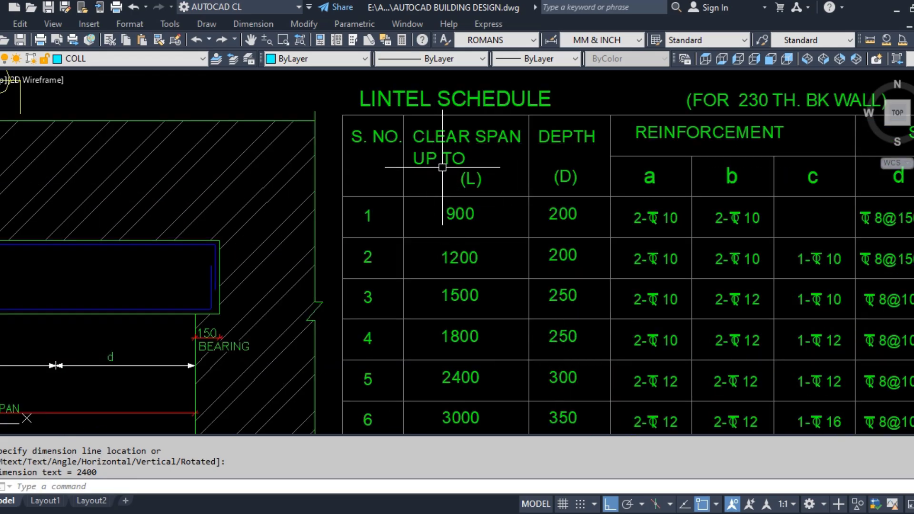
scroll(470, 265, down, 2)
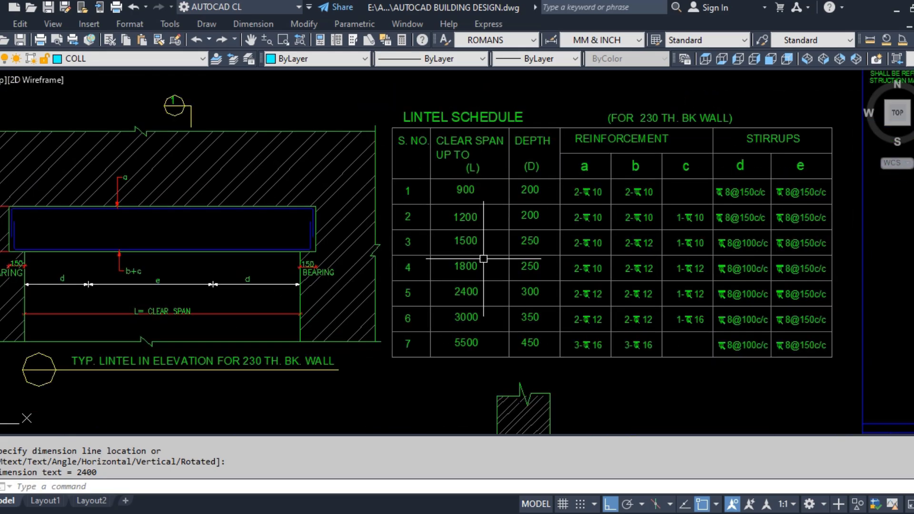
scroll(469, 381, up, 2)
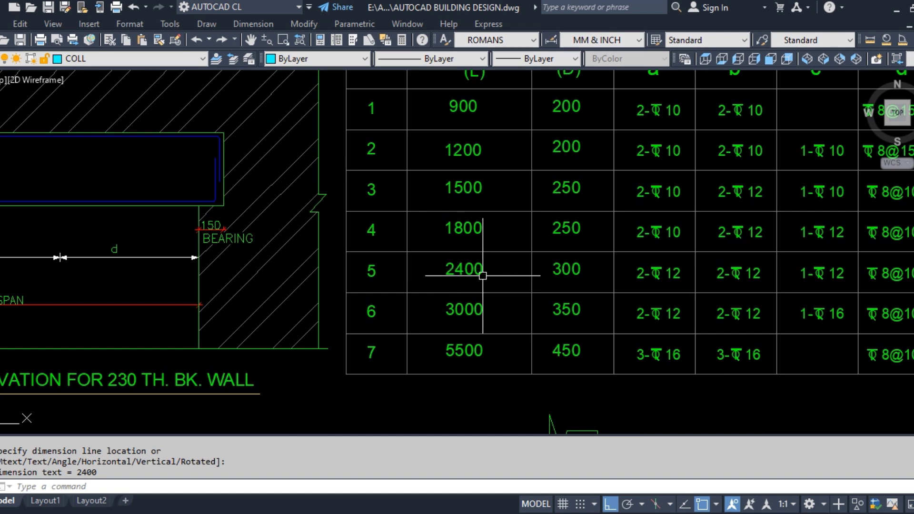
scroll(452, 278, down, 2)
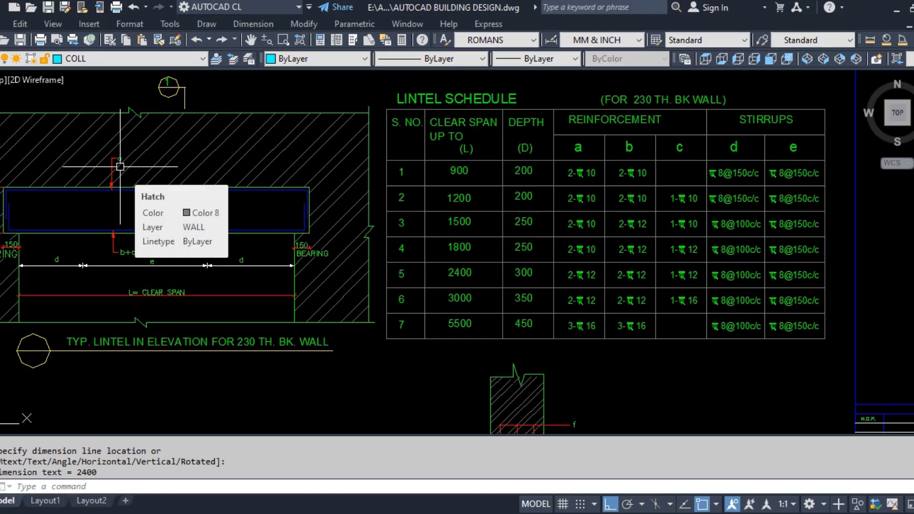
middle_drag(71, 214, 238, 222)
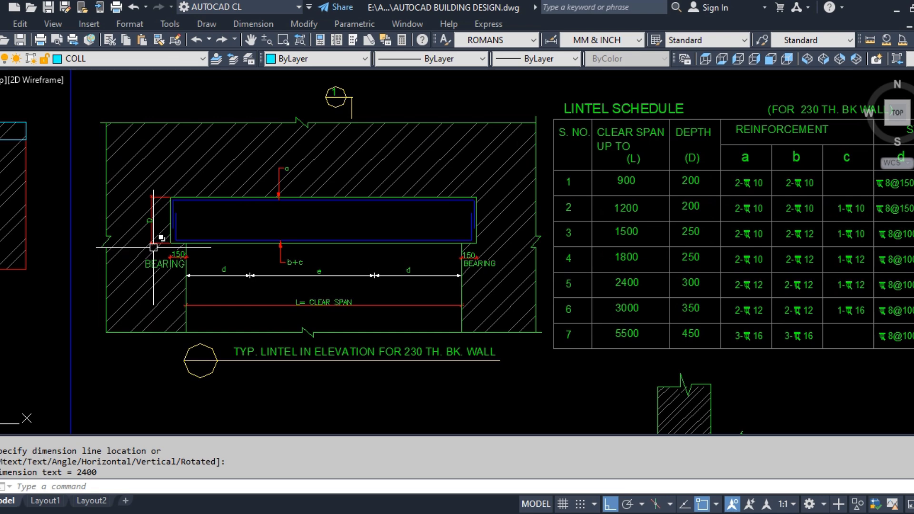
scroll(320, 196, down, 2)
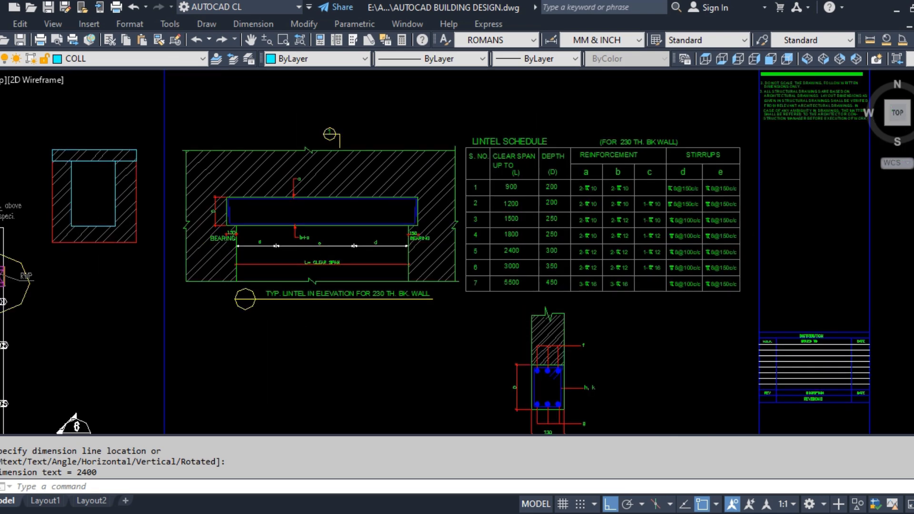
scroll(317, 199, down, 2)
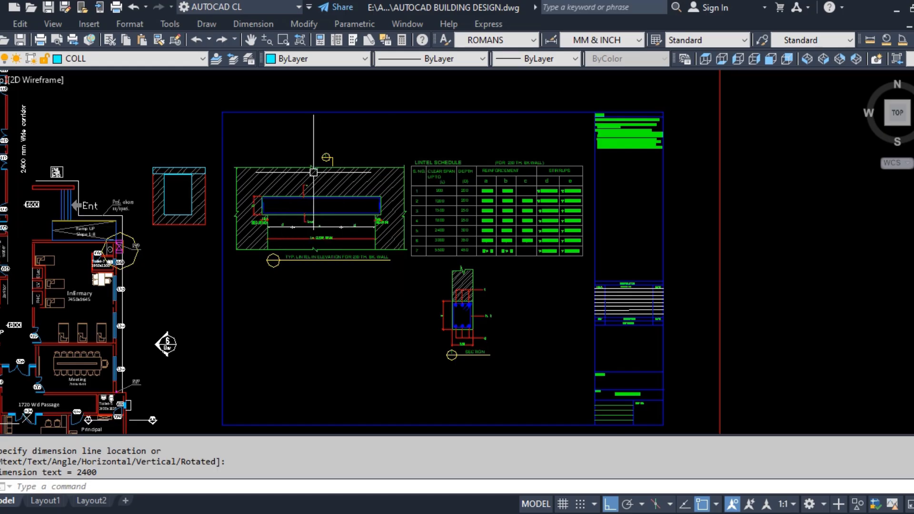
Highlight the wall hatch around the lintel in the elevation and the hatch of the sketched wall, clearing each selection.
click(279, 180)
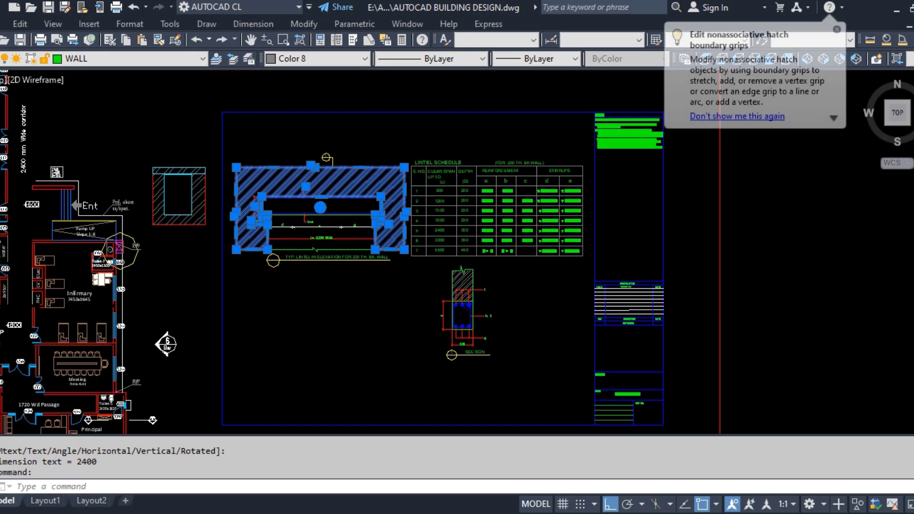
scroll(279, 179, up, 2)
key(Escape)
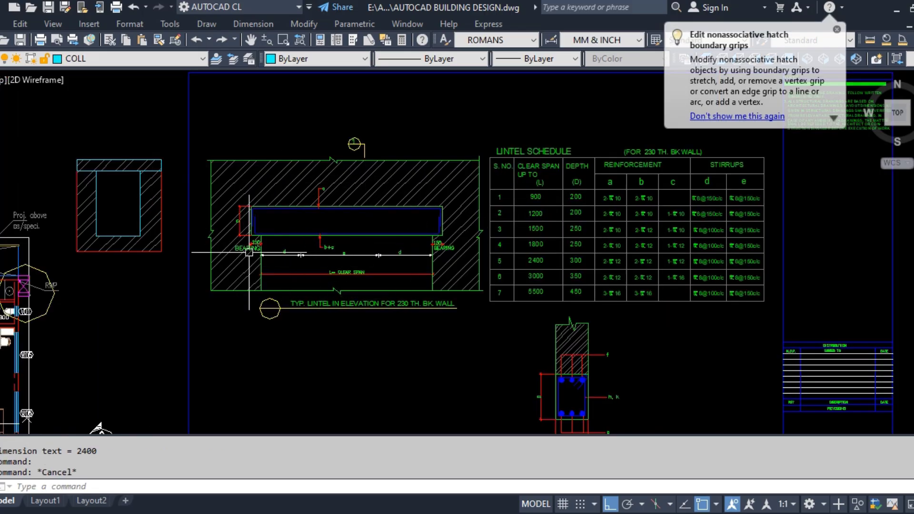
scroll(66, 183, up, 3)
click(155, 135)
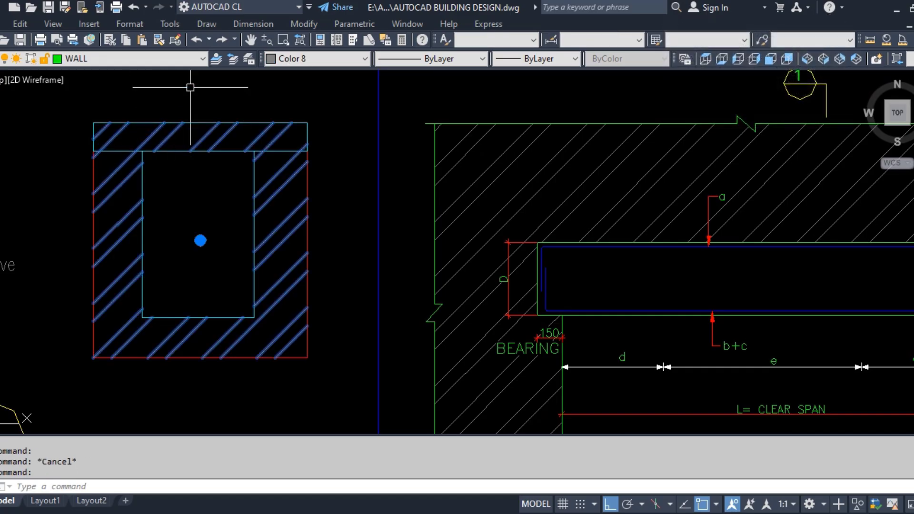
key(Escape)
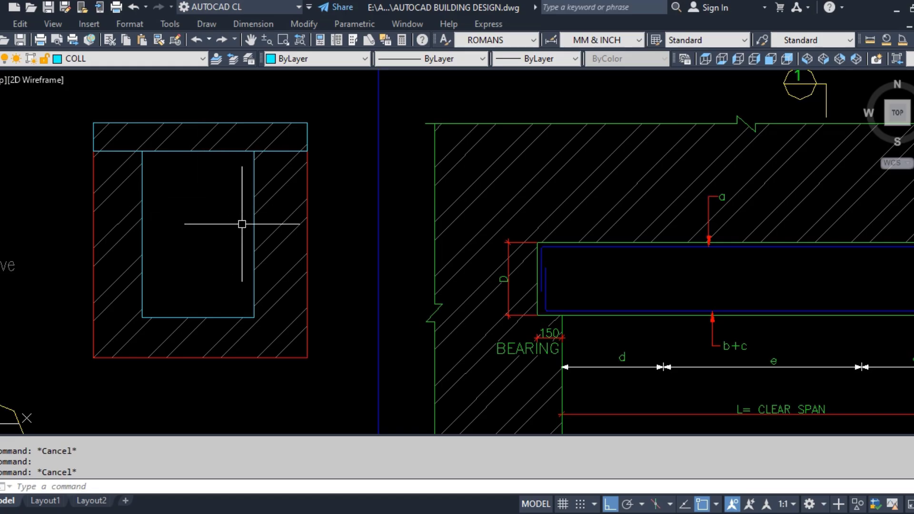
Measure the D06 door opening of the infirmary with a linear dimension between its jambs, without placing the dimension.
scroll(374, 176, down, 4)
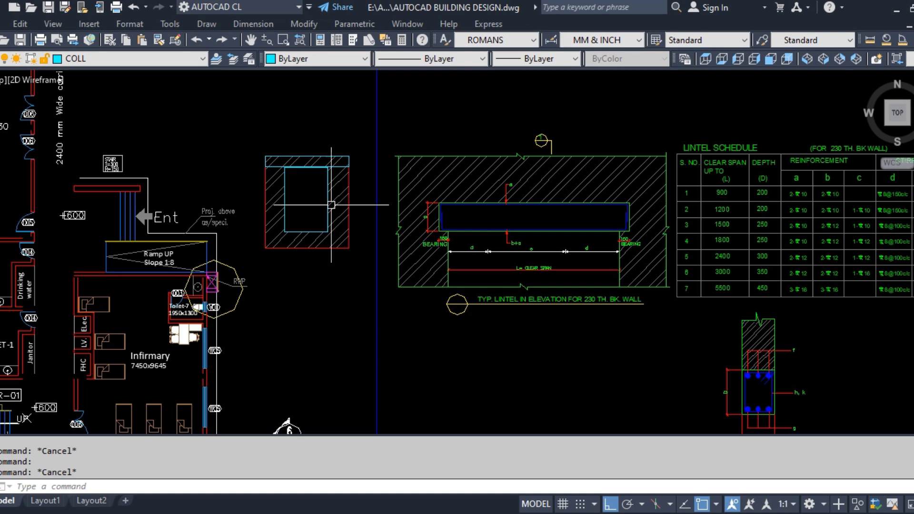
scroll(373, 173, down, 2)
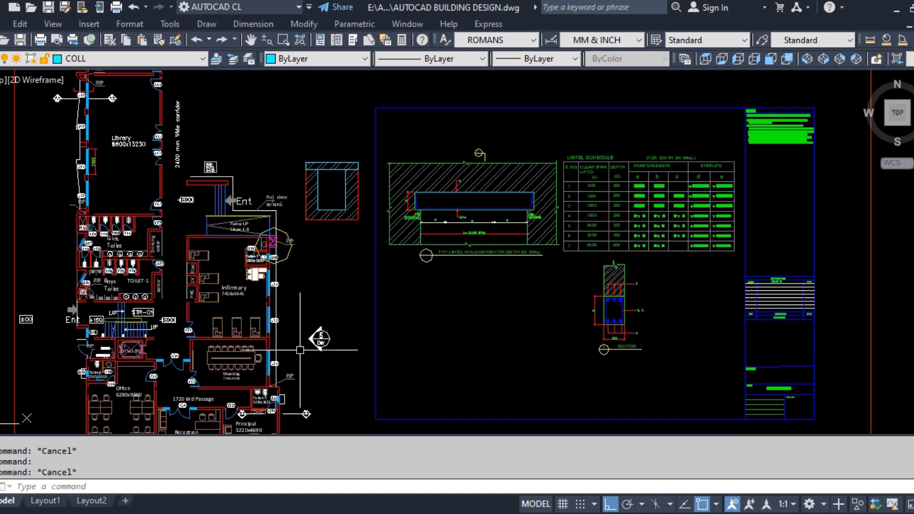
scroll(147, 372, up, 2)
scroll(186, 312, up, 2)
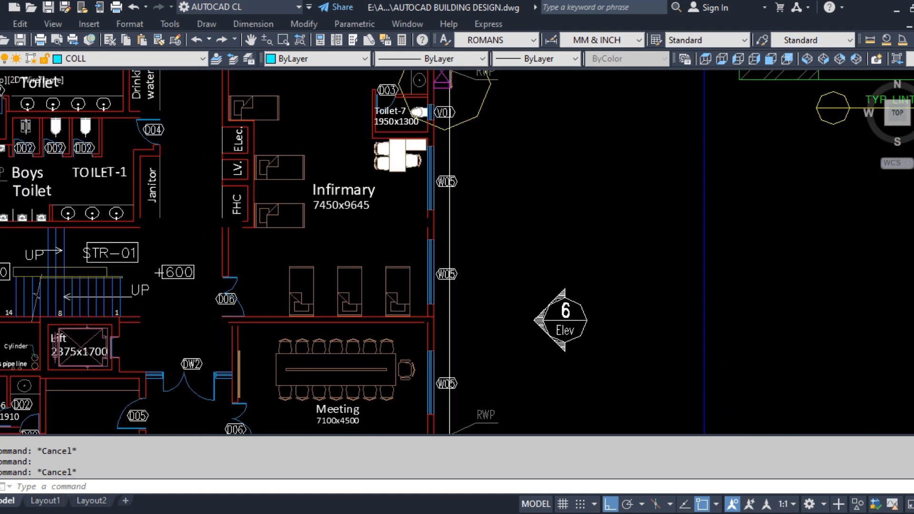
scroll(224, 295, up, 4)
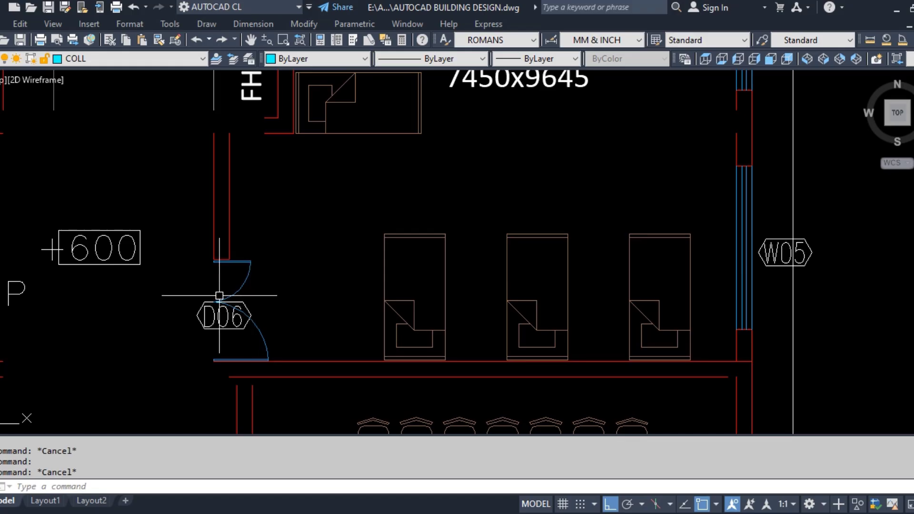
text(I)
key(Return)
scroll(226, 291, up, 4)
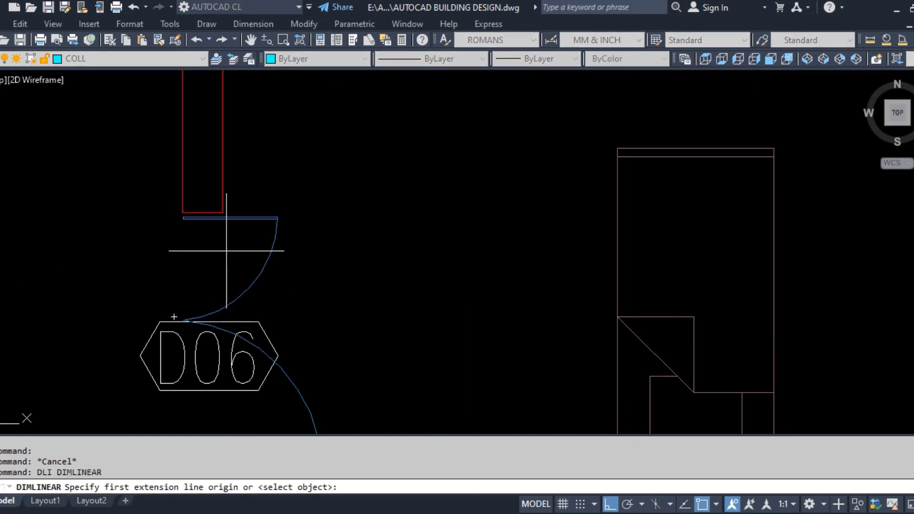
click(222, 214)
scroll(261, 263, down, 5)
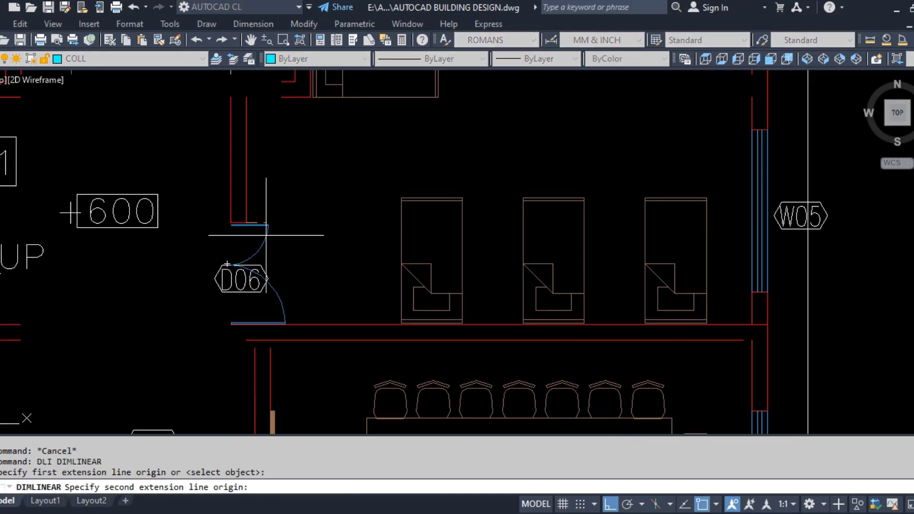
scroll(244, 317, up, 7)
click(240, 317)
scroll(153, 303, down, 4)
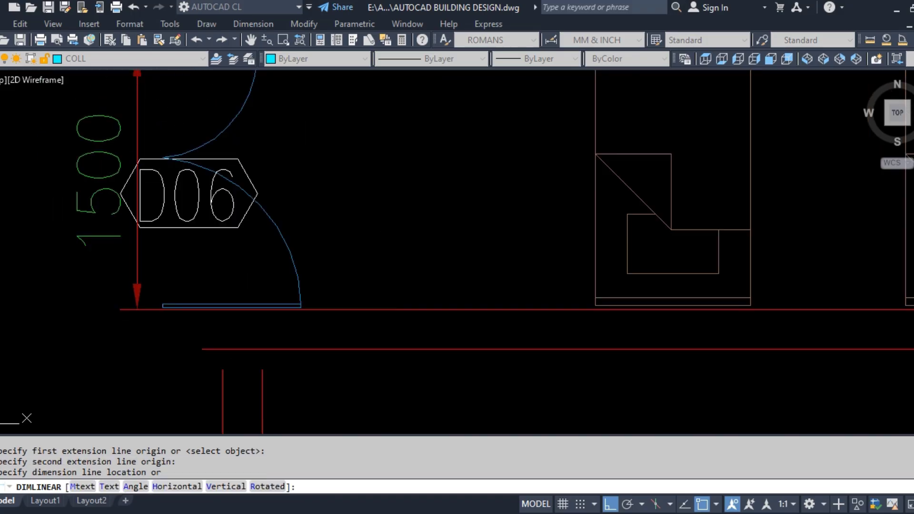
scroll(92, 296, up, 1)
key(Escape)
Look up the door opening's clear span and depth in the lintel schedule and compare them with the lintel elevation.
scroll(52, 271, down, 6)
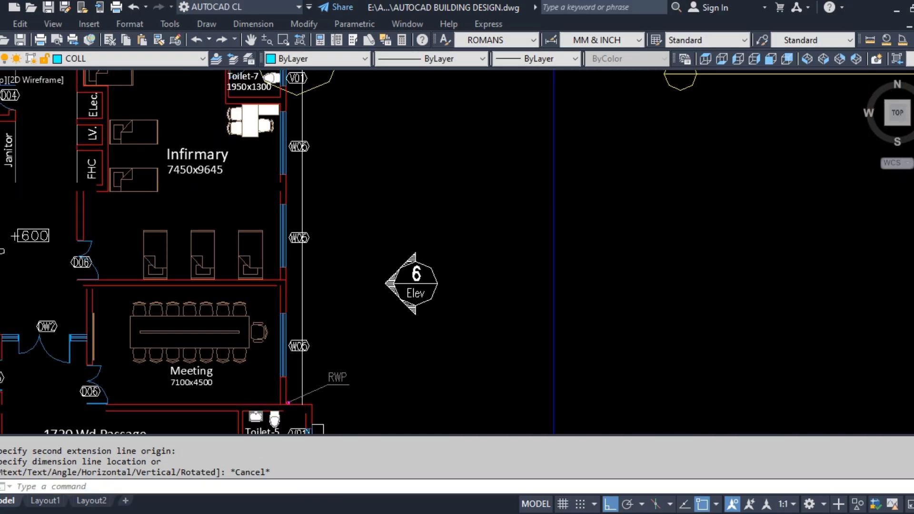
scroll(142, 238, down, 2)
scroll(178, 250, down, 3)
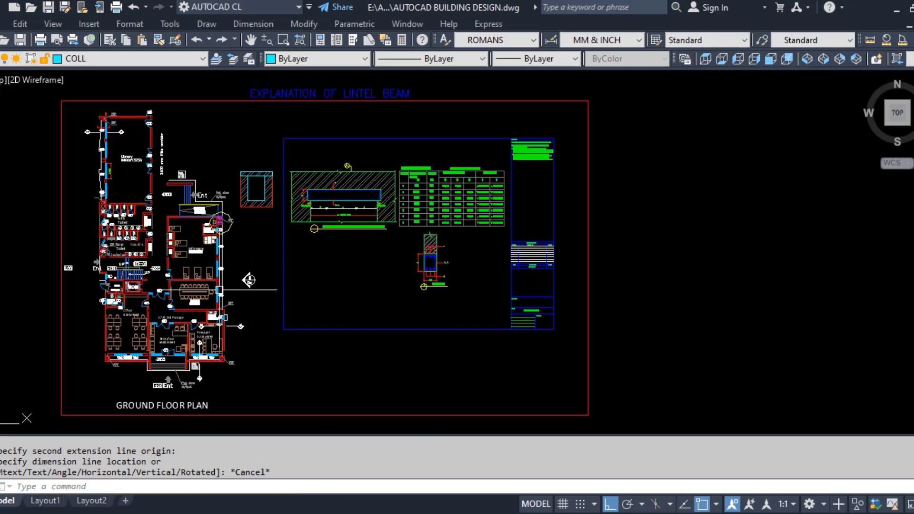
scroll(379, 177, up, 8)
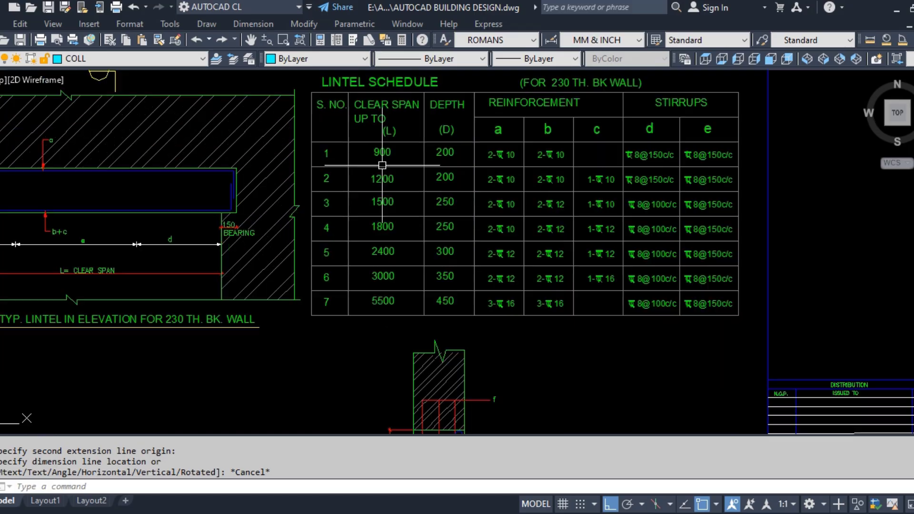
scroll(364, 204, up, 2)
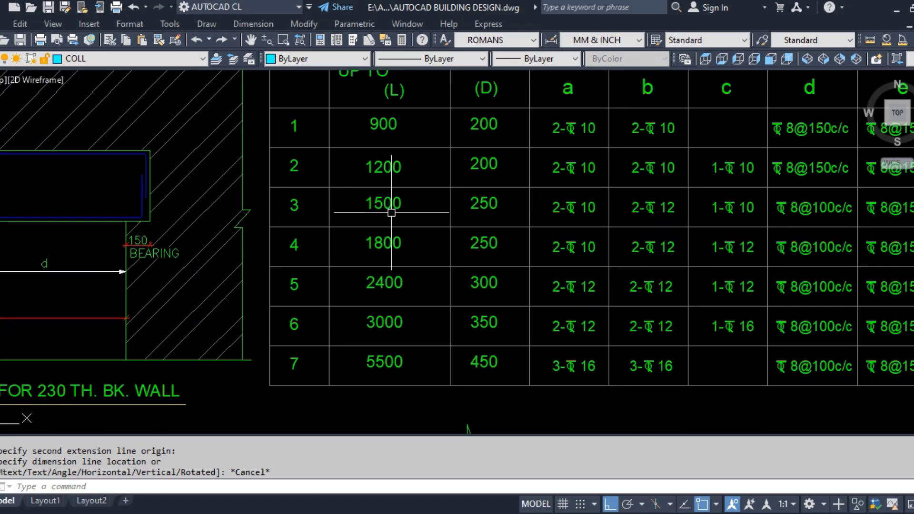
scroll(407, 265, up, 1)
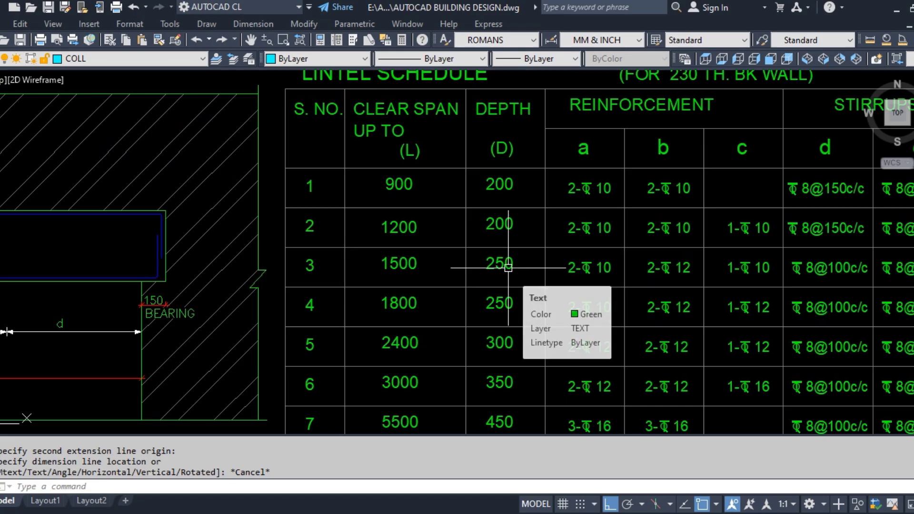
scroll(508, 268, down, 2)
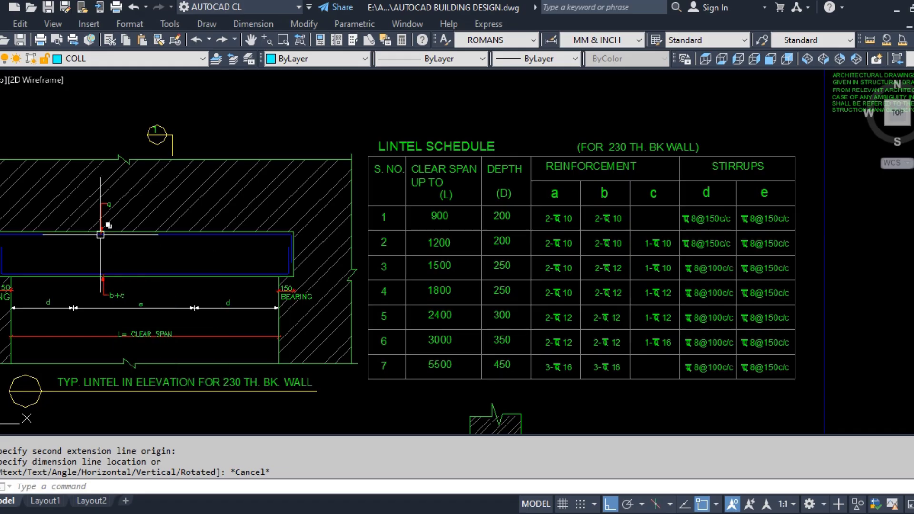
middle_drag(102, 230, 291, 210)
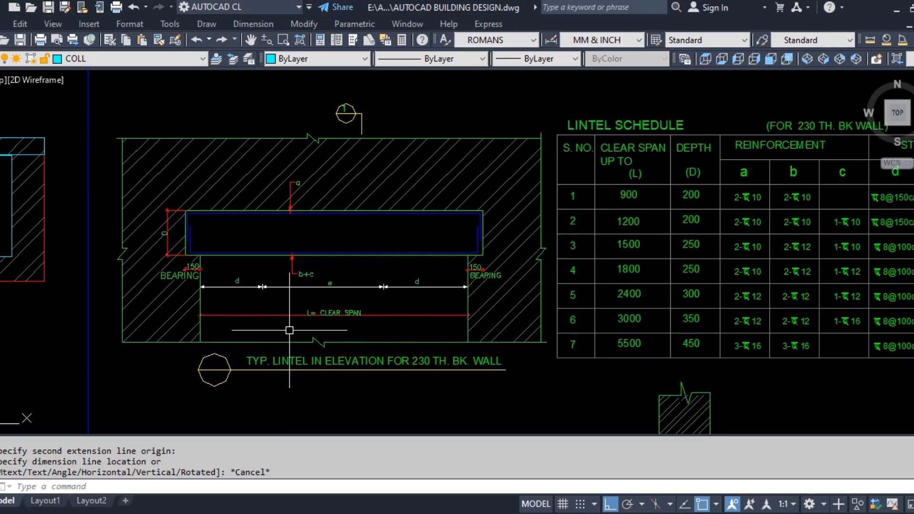
middle_drag(247, 259, 256, 229)
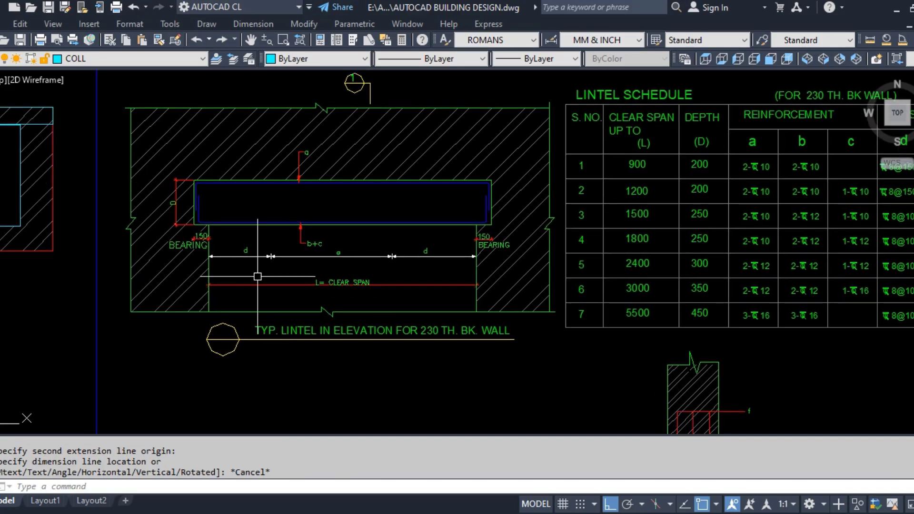
Draw a tall narrow rectangle for a door opening in the empty area below the hatched wall sketch.
middle_drag(152, 295, 446, 297)
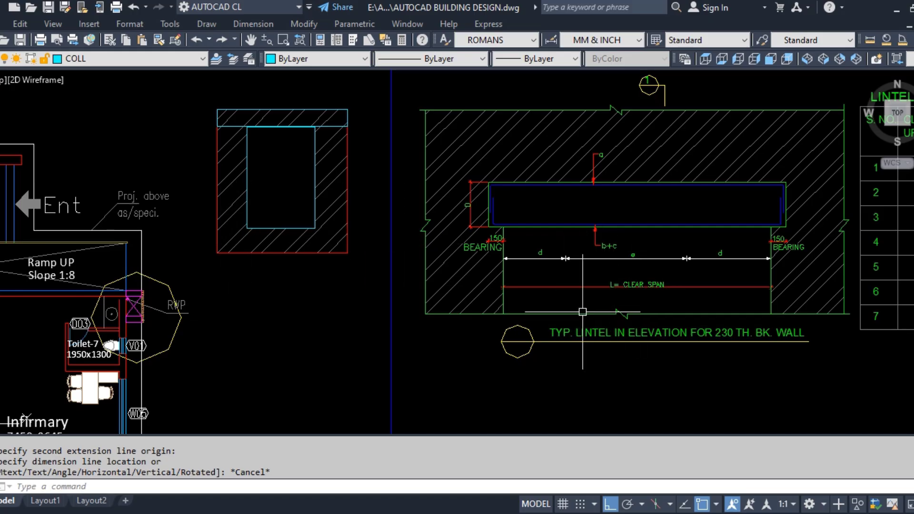
middle_drag(291, 285, 310, 252)
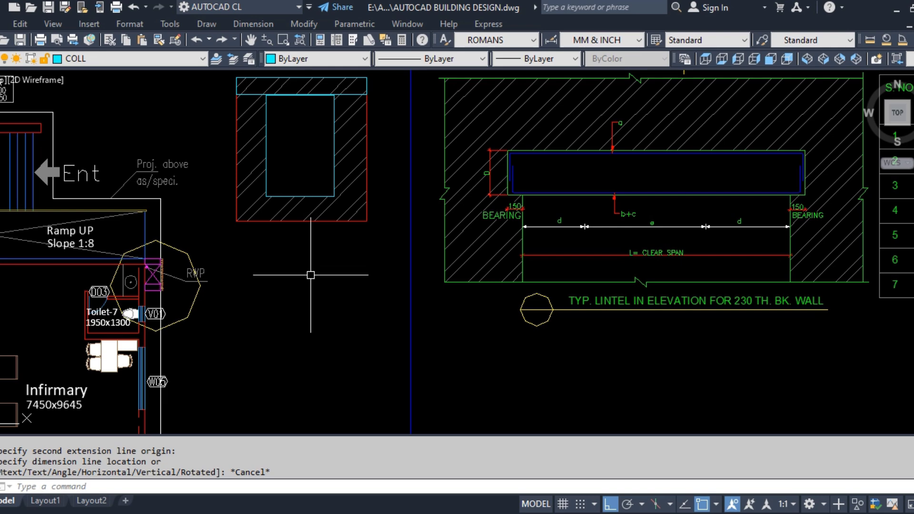
key(Return)
click(280, 285)
middle_drag(310, 419, 338, 272)
click(361, 279)
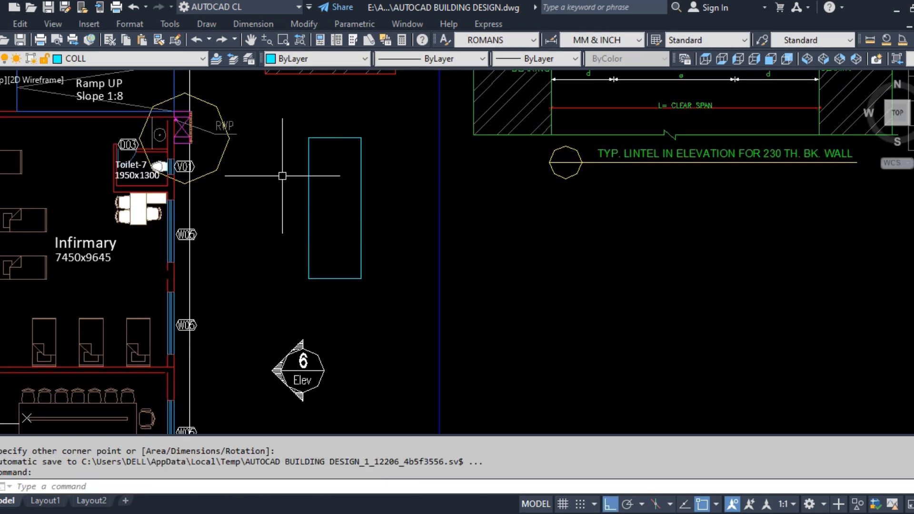
Draw a larger rectangle as the wall outline, starting at the door opening's upper-left corner and extending past its lower-right corner.
text(RE)
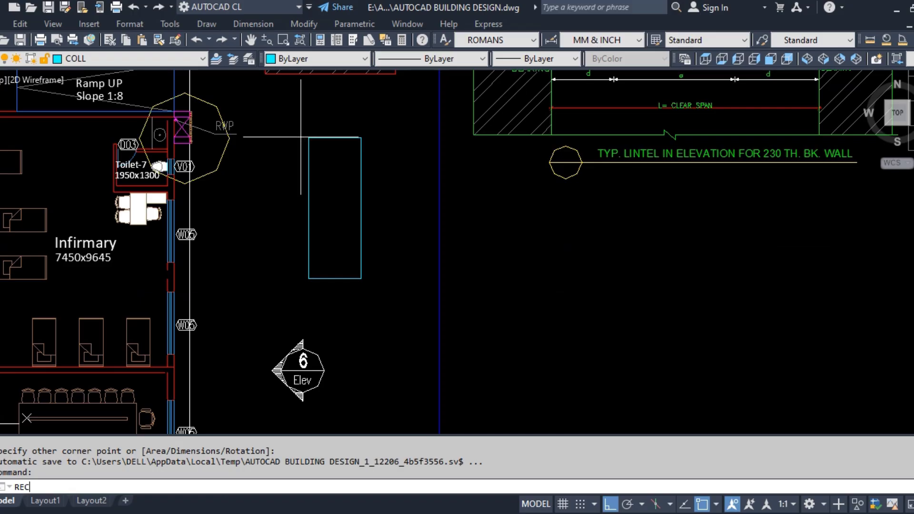
text(C)
key(Return)
click(308, 138)
click(418, 292)
key(Escape)
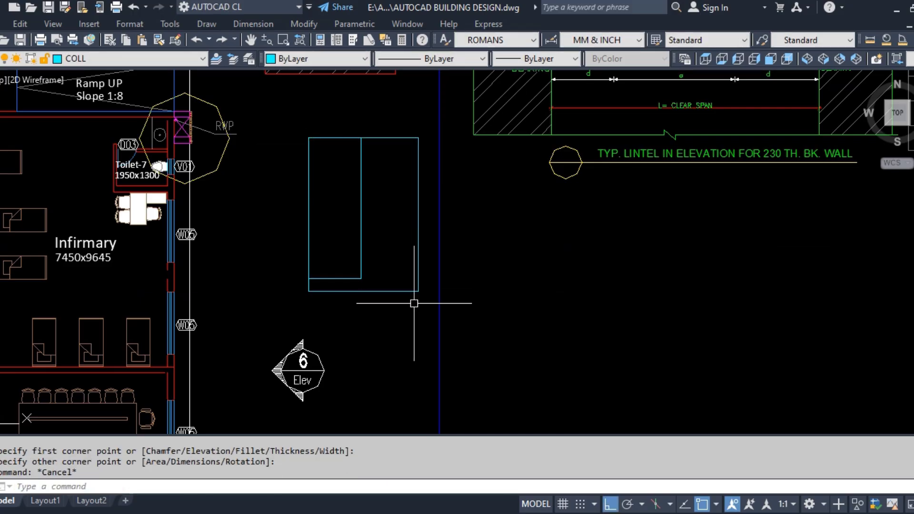
Move the larger wall rectangle horizontally to the left so that it extends past both sides of the door opening.
text(M)
key(Return)
click(406, 313)
click(378, 191)
key(Return)
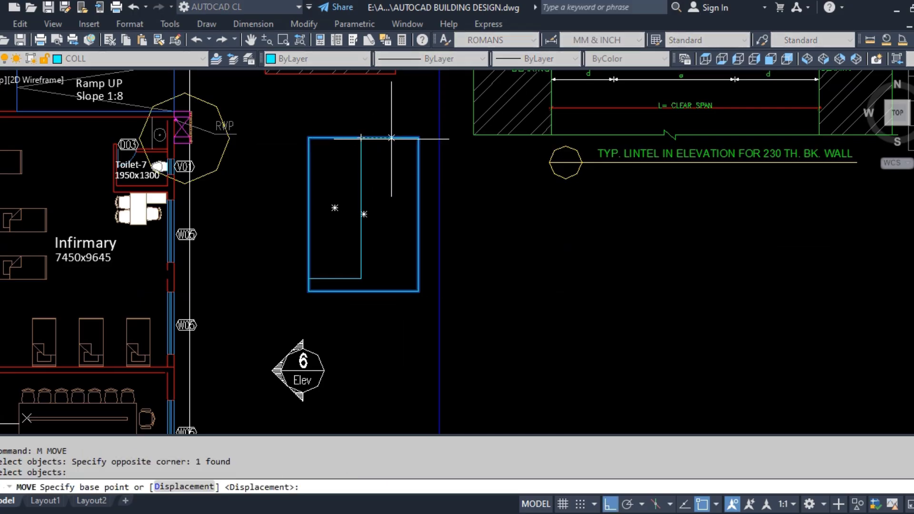
click(371, 138)
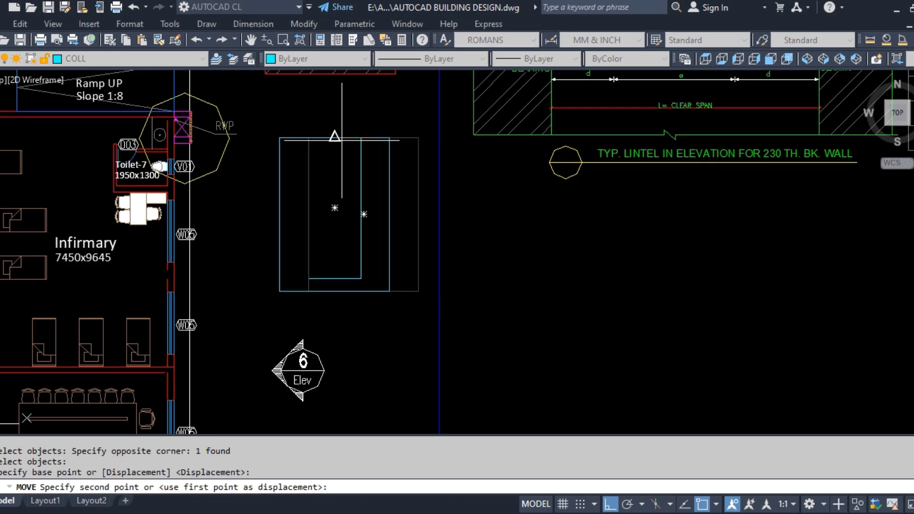
click(335, 138)
key(Escape)
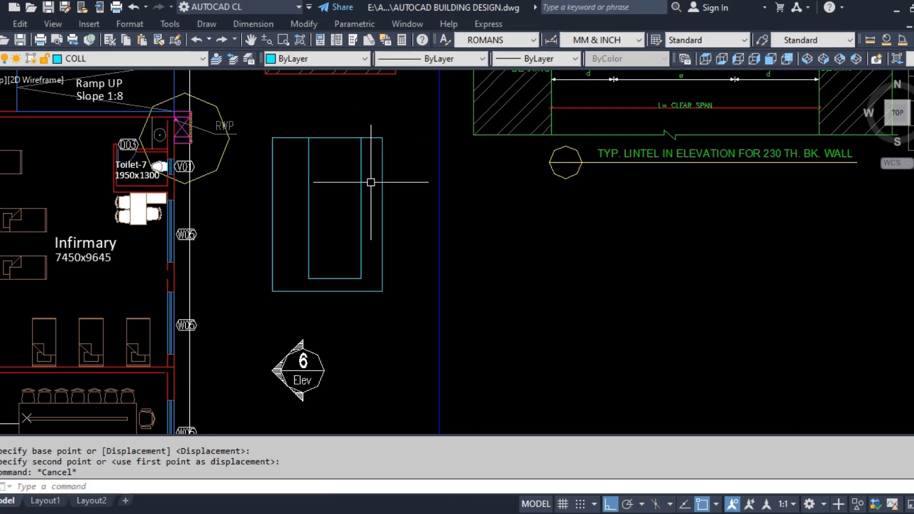
Shift the wall rectangle slightly to the right to place the door opening closer to its middle.
text(m)
key(Return)
click(385, 178)
scroll(385, 177, up, 4)
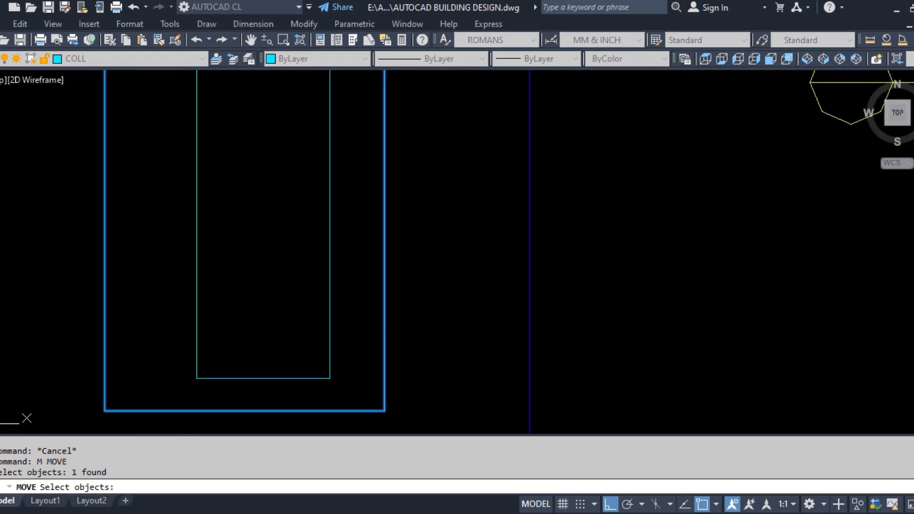
key(Return)
click(434, 208)
key(Escape)
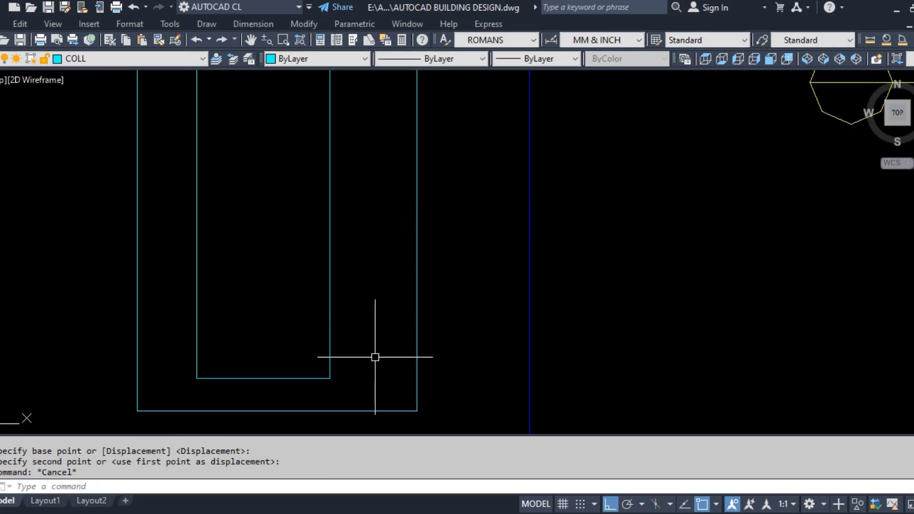
Stretch the lower end of the door opening down to the bottom edge of the wall rectangle.
text(s)
key(Return)
click(365, 382)
click(184, 332)
key(Return)
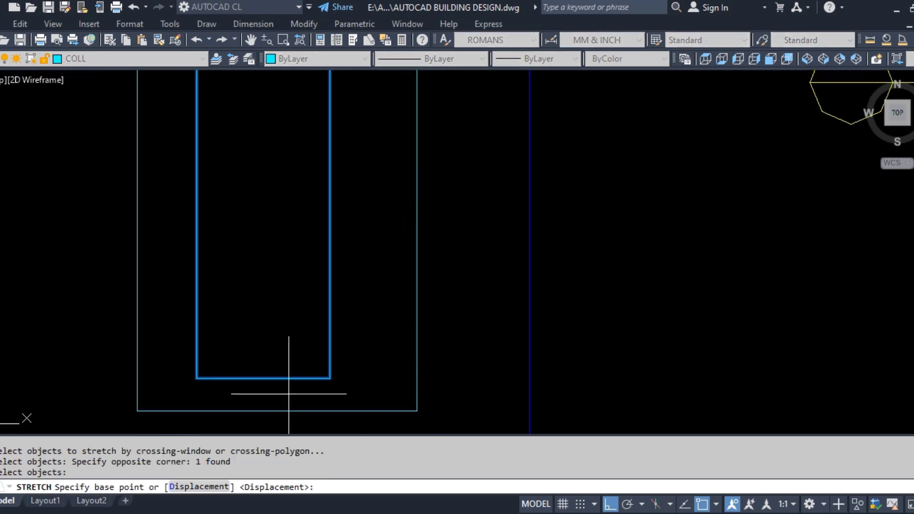
click(278, 379)
key(Escape)
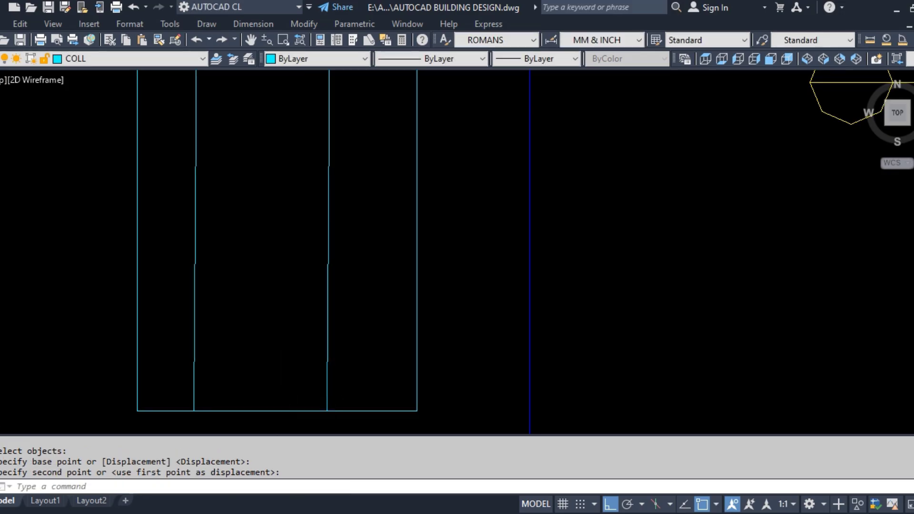
Draw a horizontal line between the two sides of the door opening, a short distance below the wall's upper edge.
scroll(283, 261, down, 6)
scroll(264, 345, up, 4)
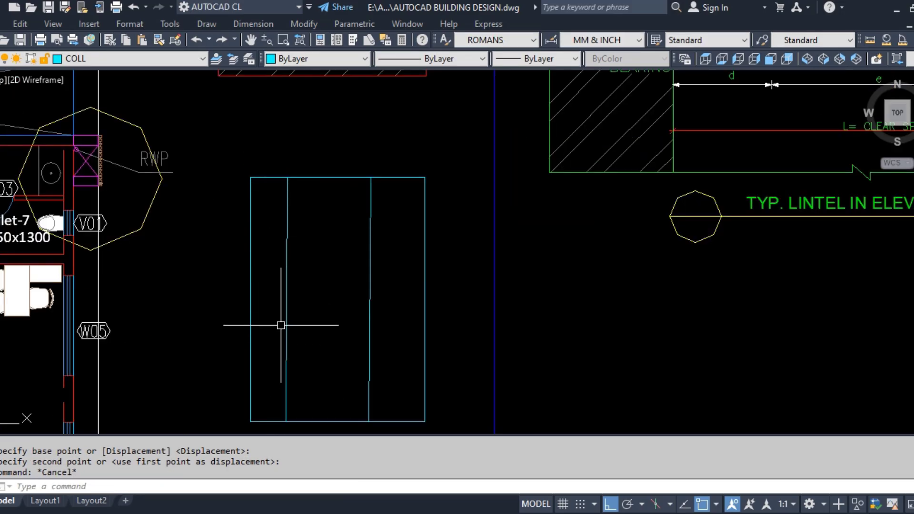
scroll(296, 204, up, 2)
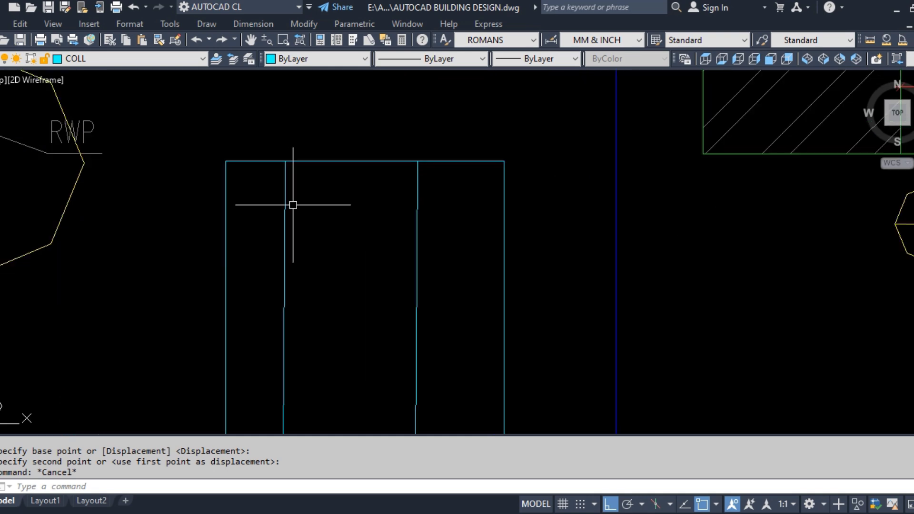
text(L)
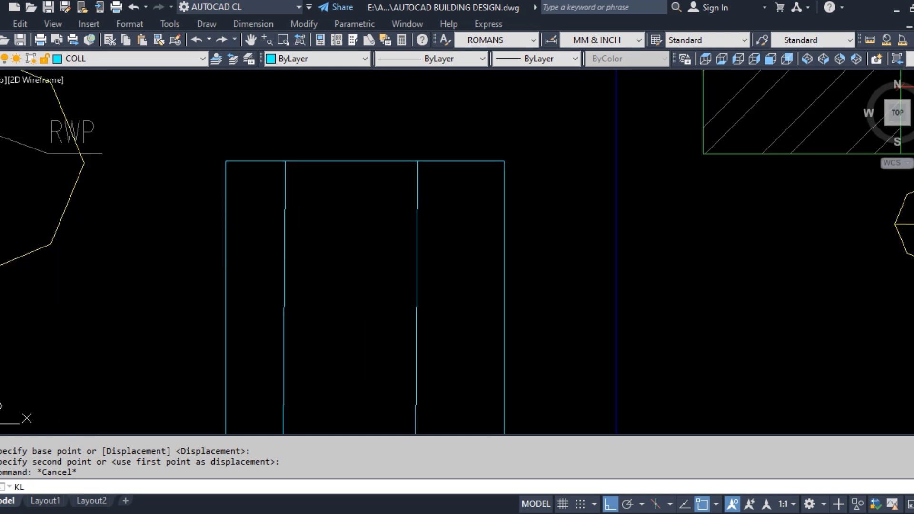
key(Return)
key(Escape)
text(L)
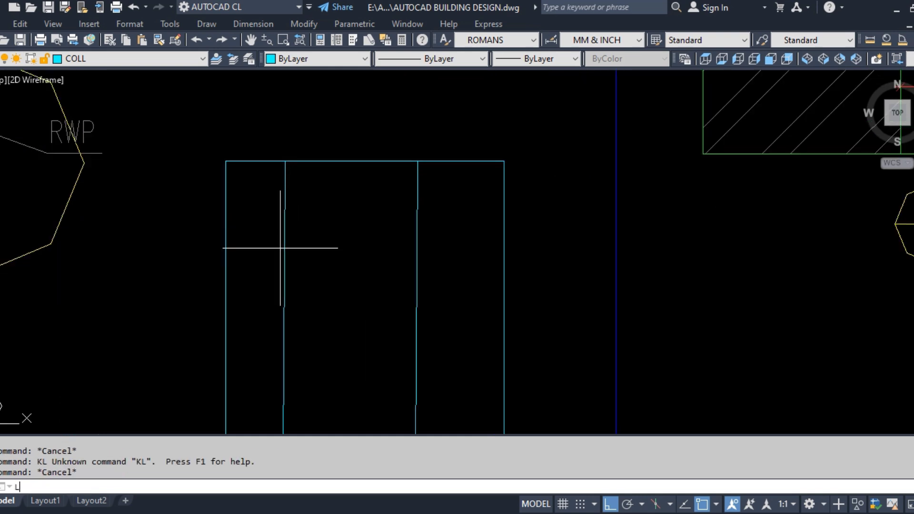
key(Return)
click(285, 233)
click(417, 233)
key(Escape)
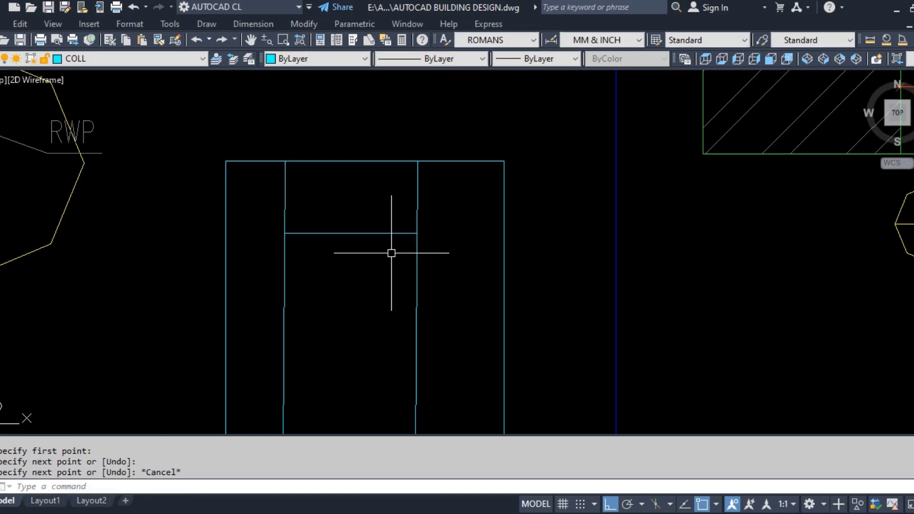
Trim the sides of the door opening above the new horizontal line so the opening ends at its head.
text(TR)
key(Return)
click(276, 243)
click(439, 219)
key(Return)
click(441, 212)
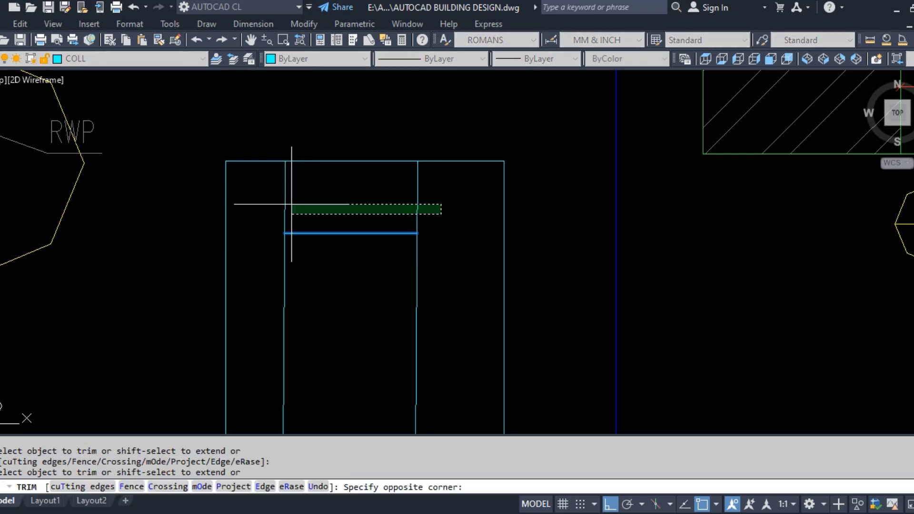
click(262, 194)
key(Escape)
scroll(310, 162, down, 2)
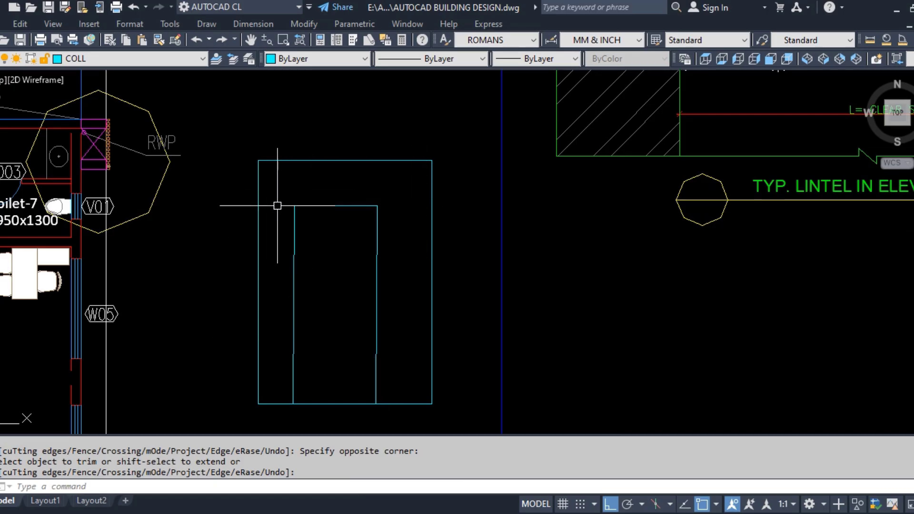
Highlight the outer wall rectangle around the door opening and clear the selection.
scroll(269, 248, up, 2)
click(266, 250)
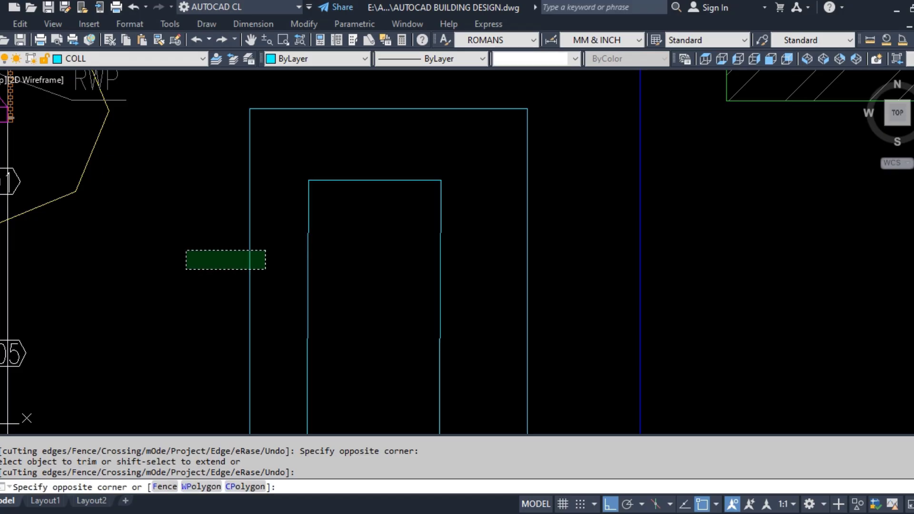
click(190, 266)
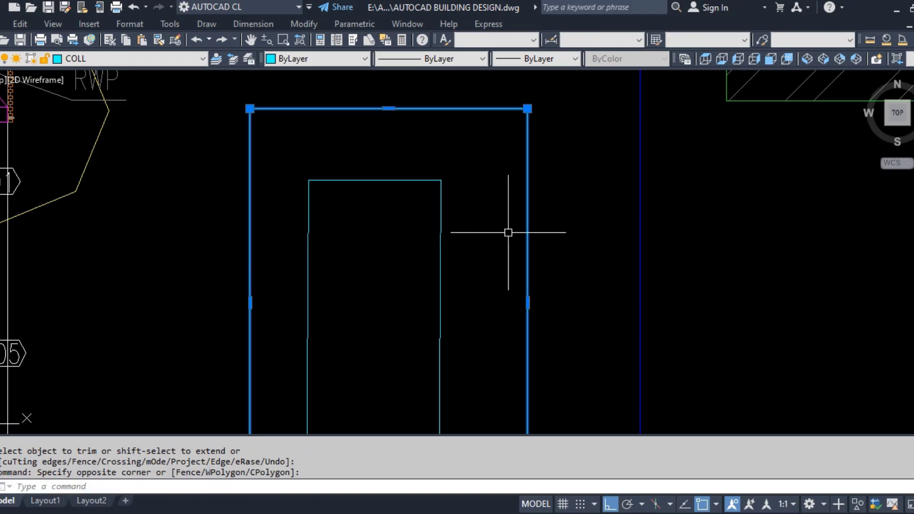
key(Escape)
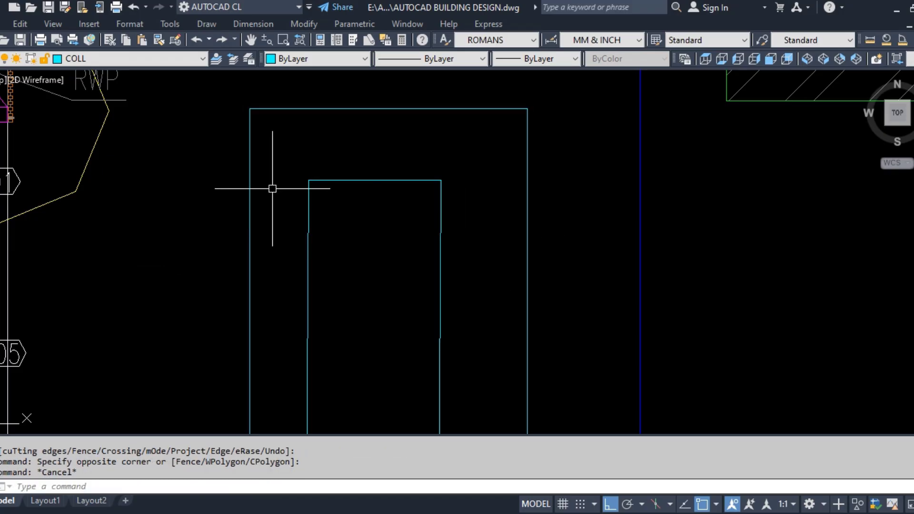
Draw a thin lintel rectangle across the full wall width, resting directly on the head of the door opening.
text(REC)
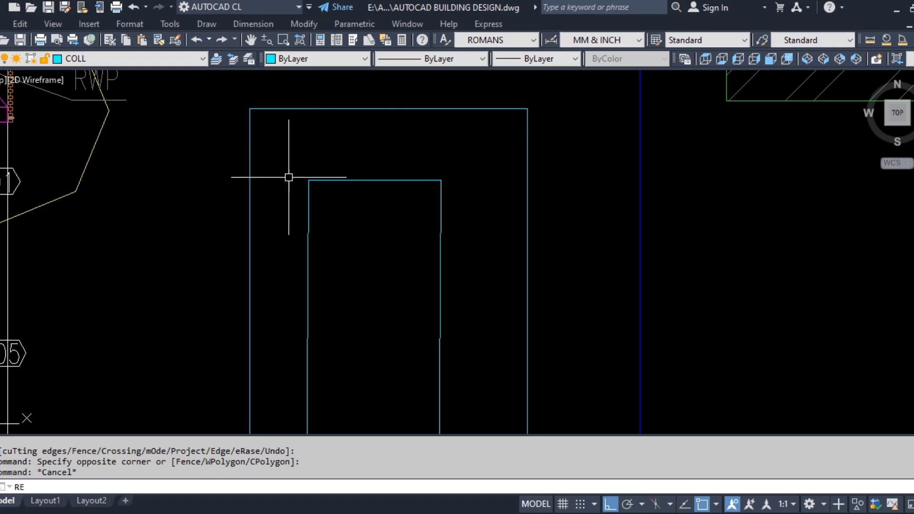
key(Return)
click(250, 162)
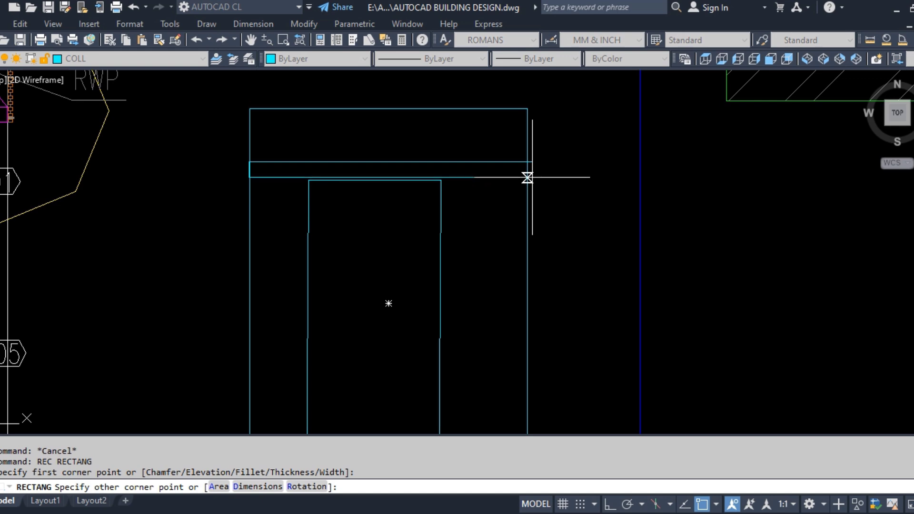
click(527, 179)
key(Escape)
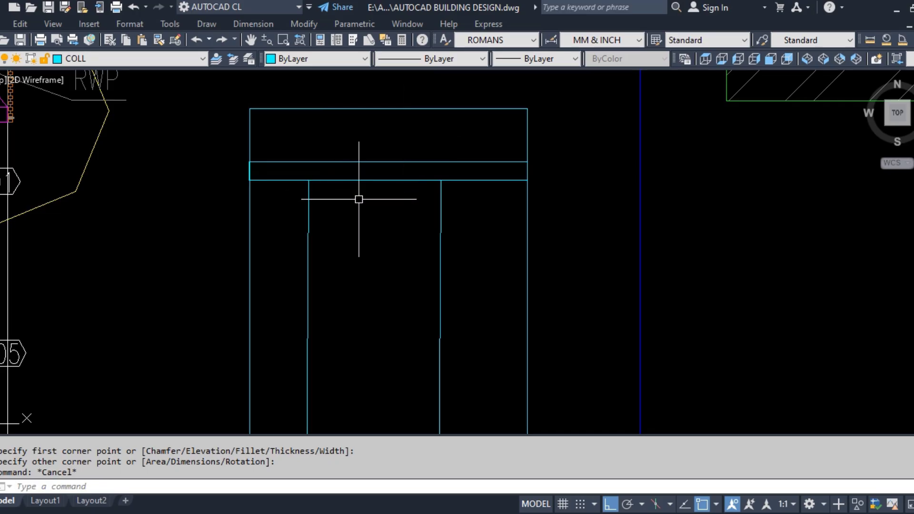
Examine the floor plan's W05 windows and D06 doors around the infirmary and meeting room as places needing lintels.
scroll(243, 206, down, 5)
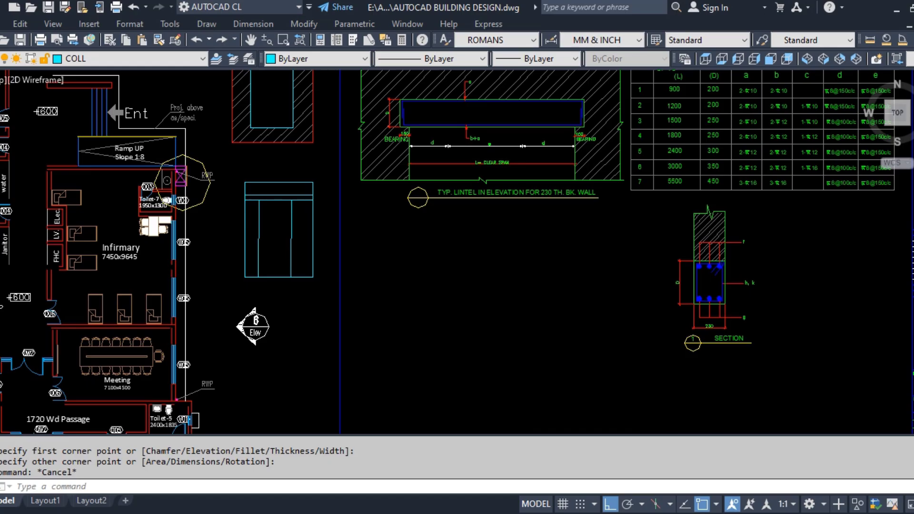
scroll(301, 264, down, 2)
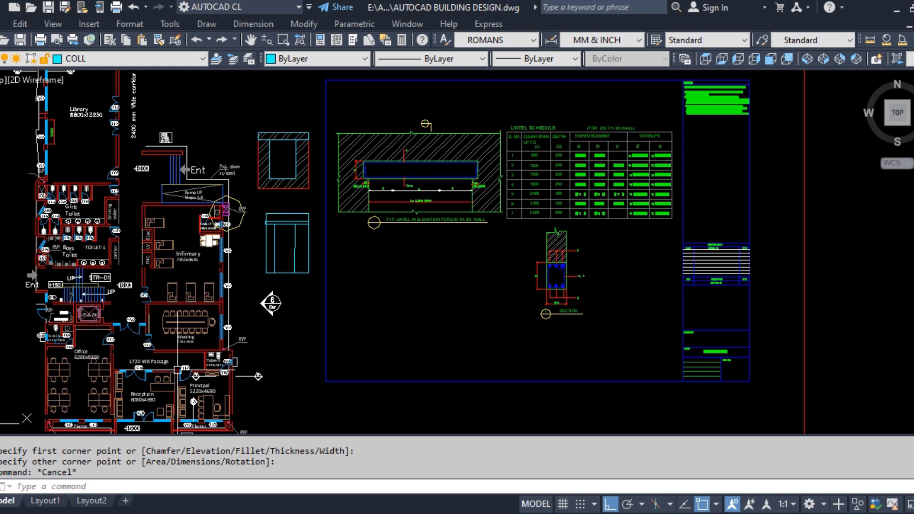
scroll(177, 356, up, 2)
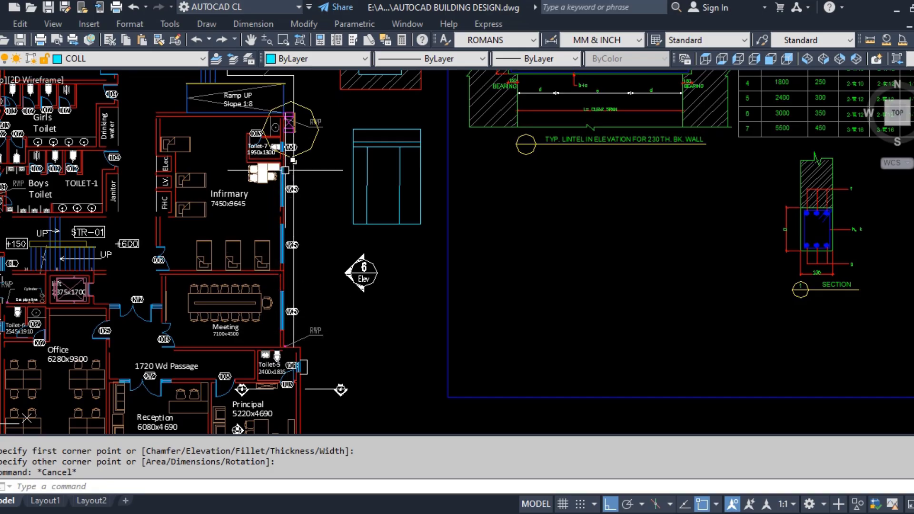
scroll(288, 319, up, 4)
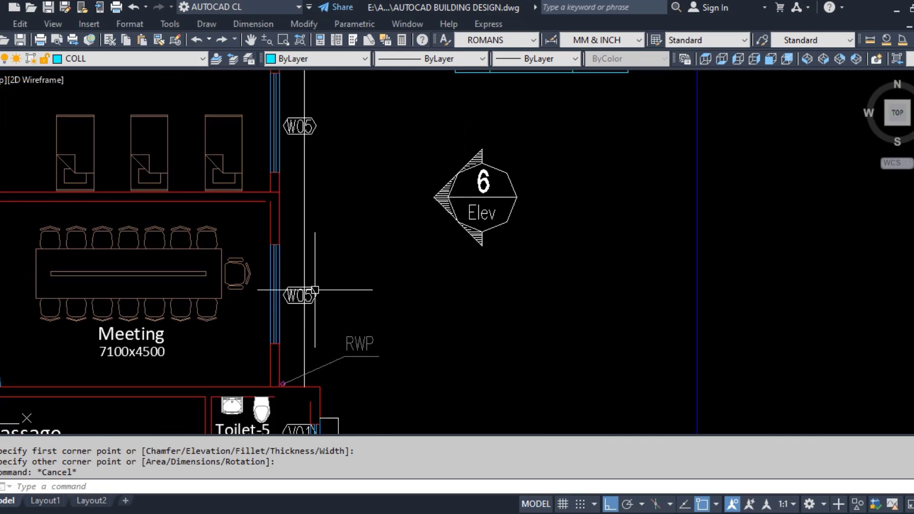
scroll(471, 205, down, 2)
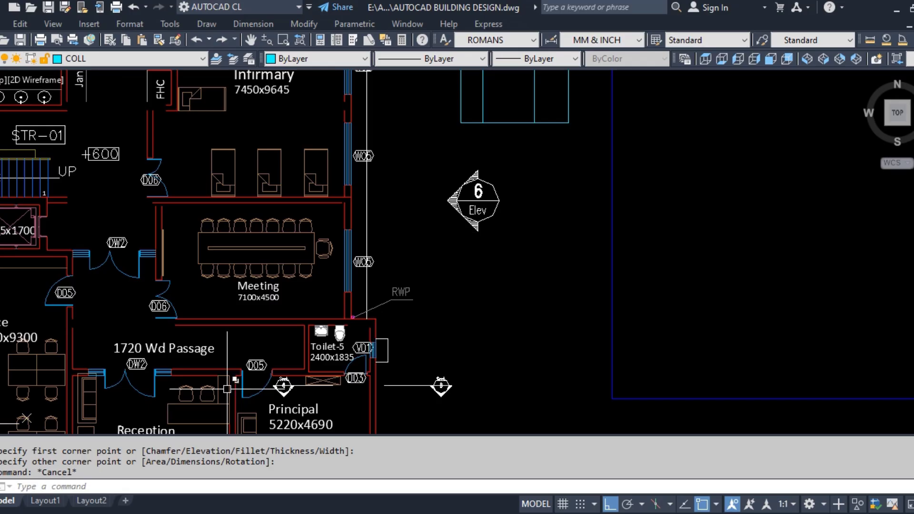
scroll(152, 315, up, 4)
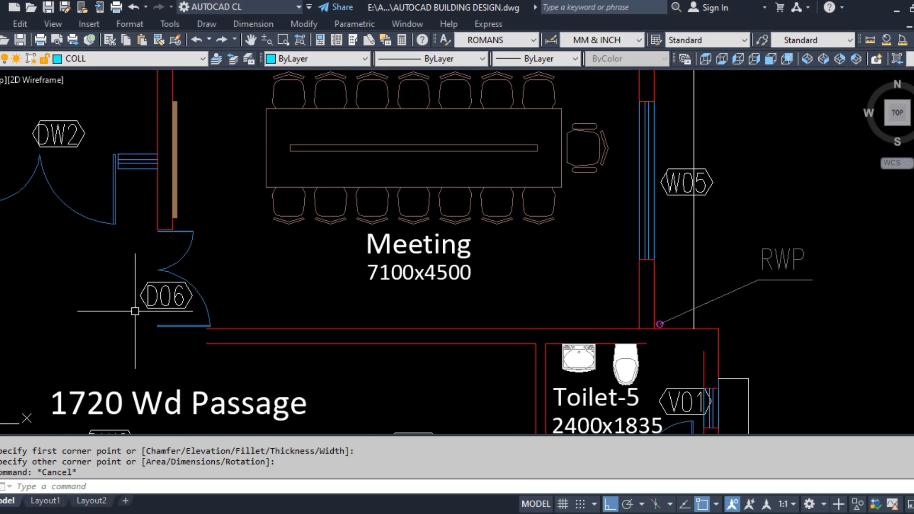
scroll(149, 316, down, 2)
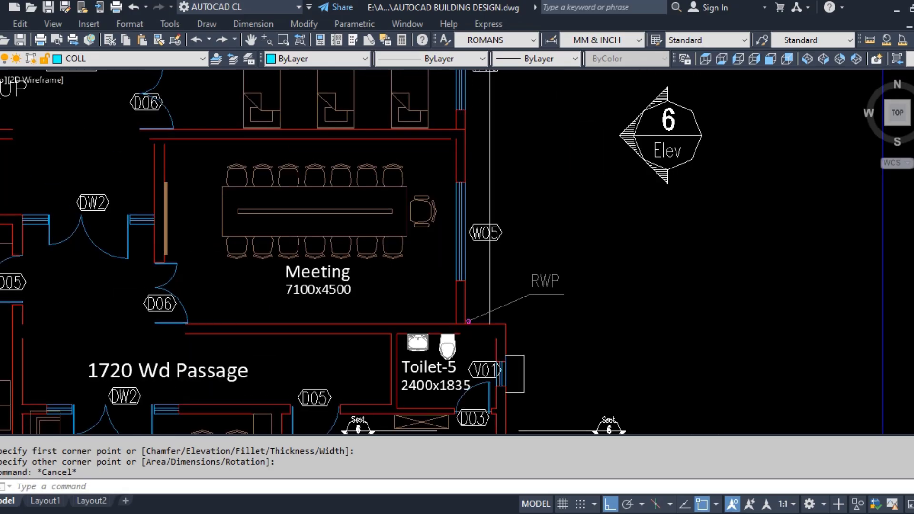
scroll(469, 192, up, 2)
scroll(278, 245, down, 4)
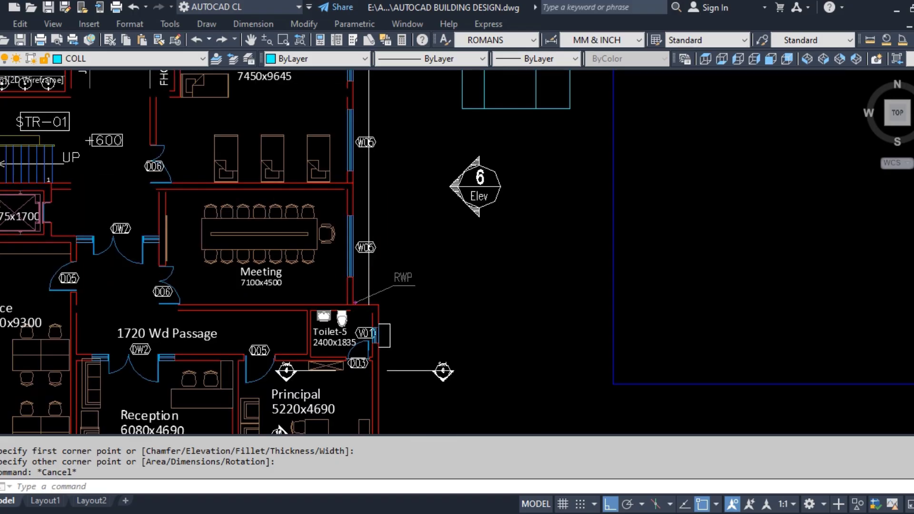
Examine the bearing length at the left end of the lintel in the elevation.
scroll(207, 288, down, 4)
scroll(410, 138, up, 4)
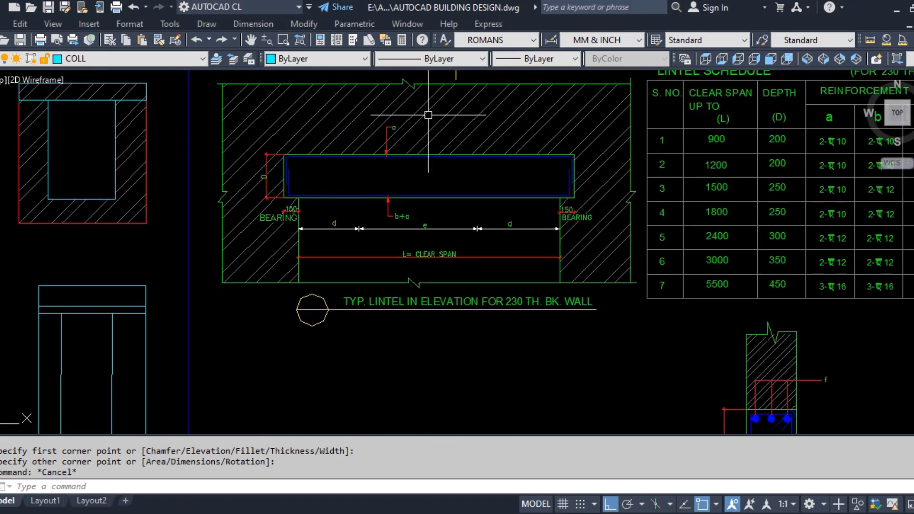
scroll(277, 211, up, 5)
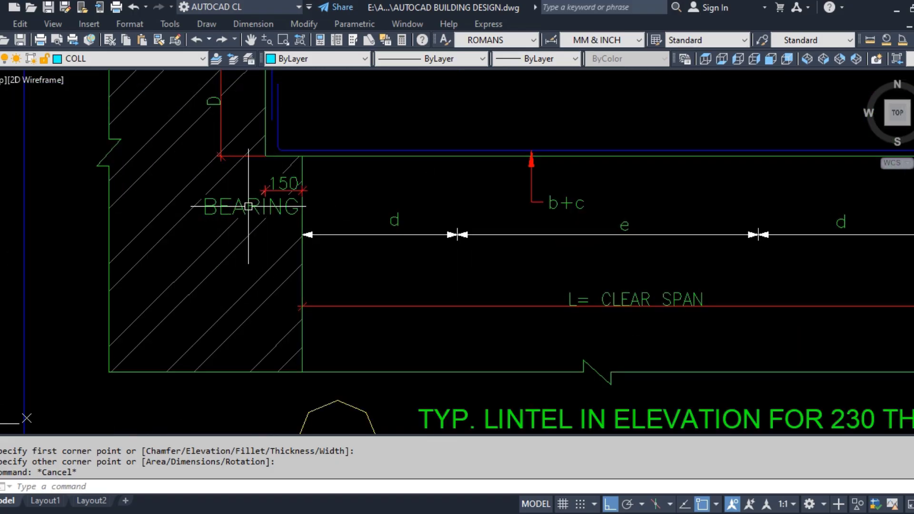
Draw a lintel rectangle over the infirmary's upper W05 window, matching the wall thickness and extending past both jambs as bearing.
scroll(200, 236, down, 2)
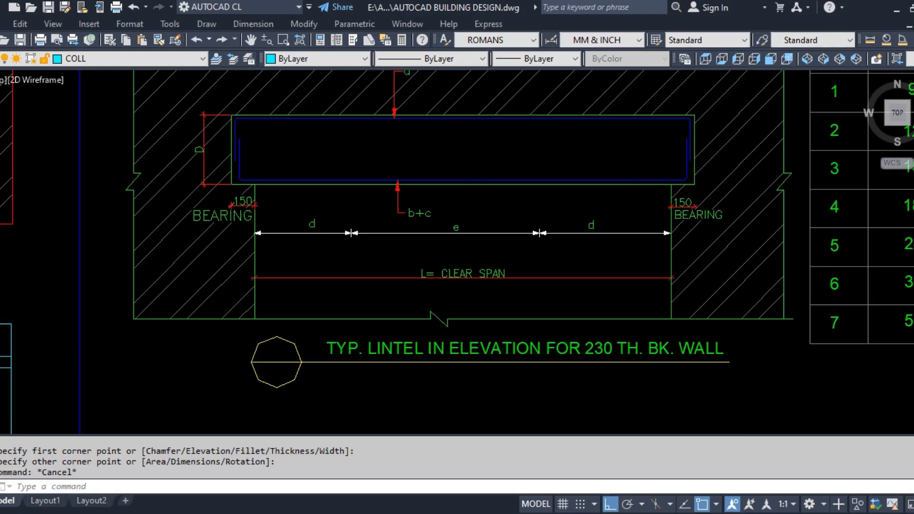
scroll(704, 163, down, 6)
scroll(443, 230, up, 2)
scroll(443, 230, up, 6)
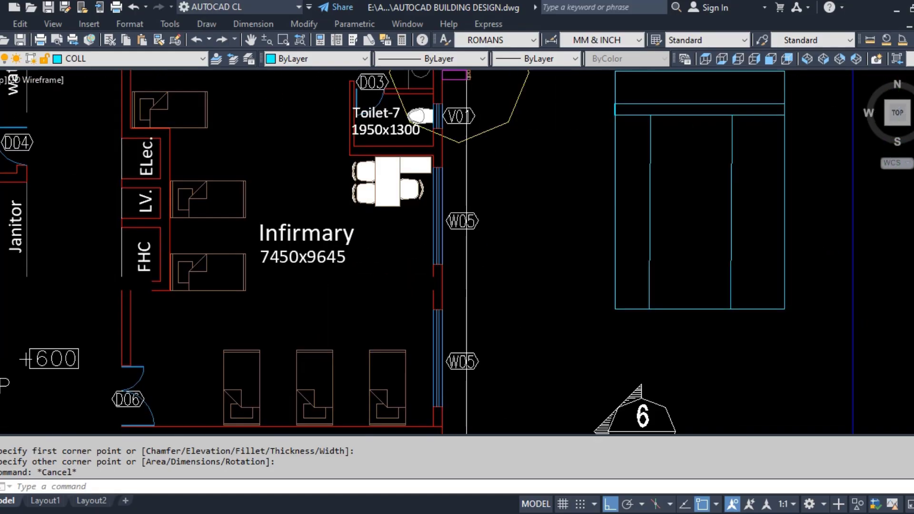
scroll(430, 114, up, 2)
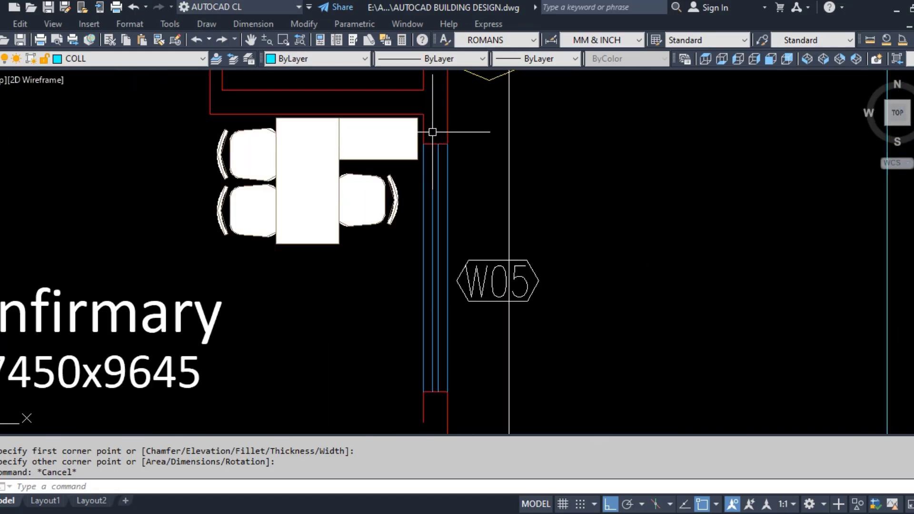
text(EC)
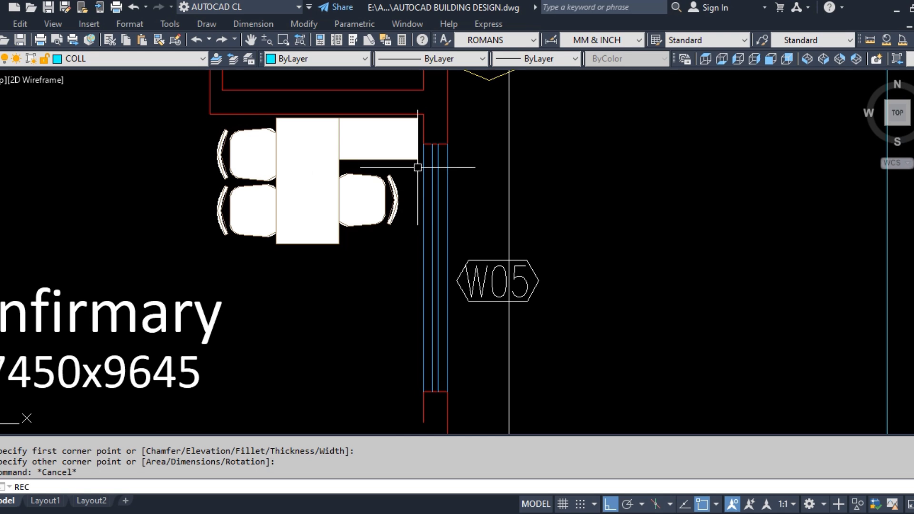
key(Return)
click(424, 129)
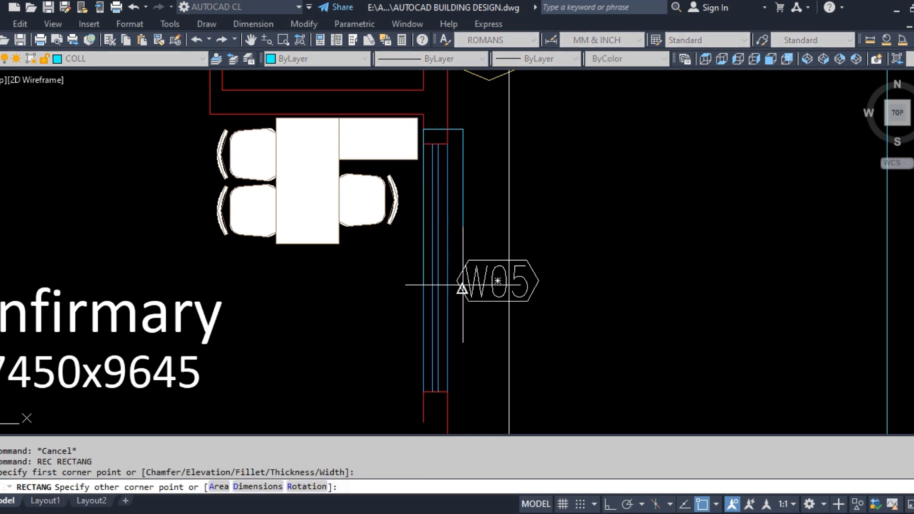
click(448, 402)
key(Escape)
Change the colour of the lintel rectangle over the W05 window to magenta and clear the selection.
click(431, 402)
click(453, 361)
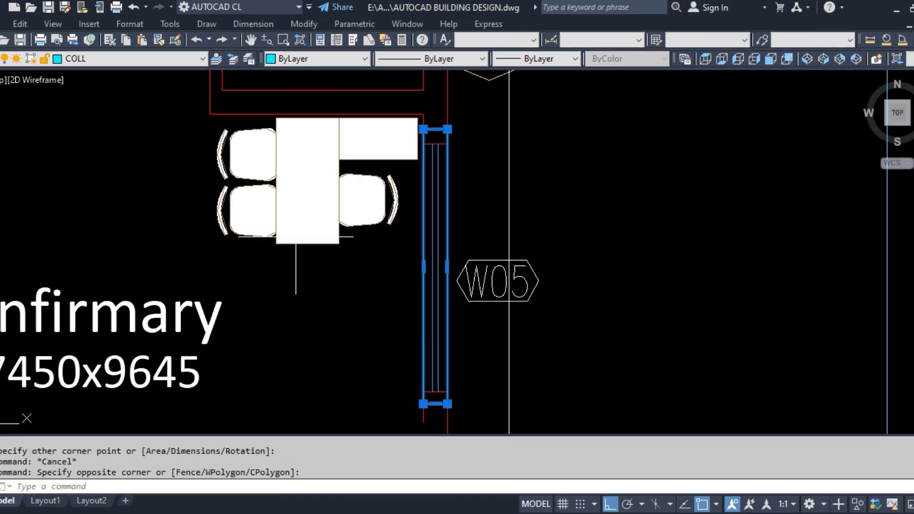
click(291, 59)
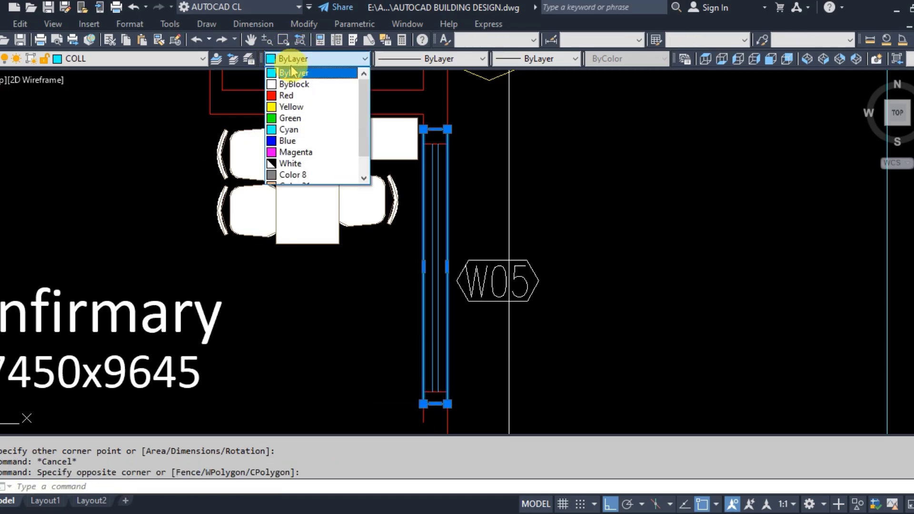
click(291, 96)
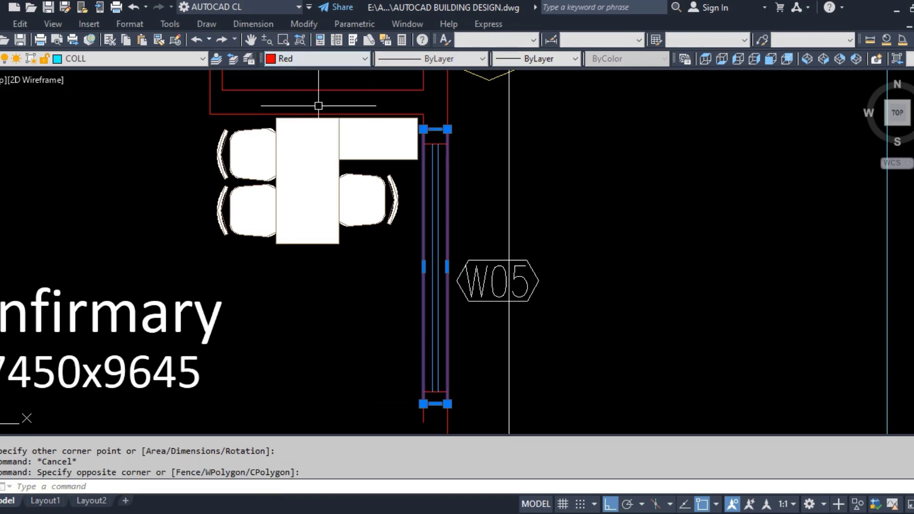
click(314, 58)
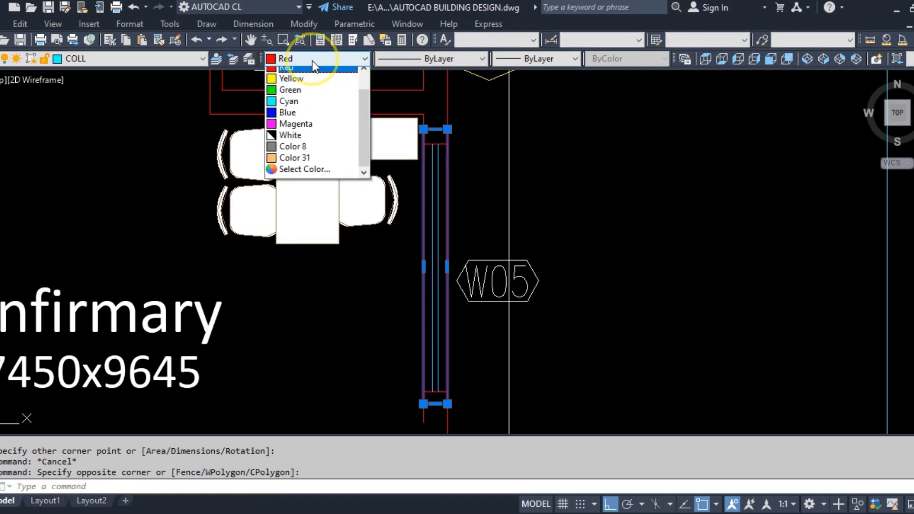
click(295, 129)
key(Escape)
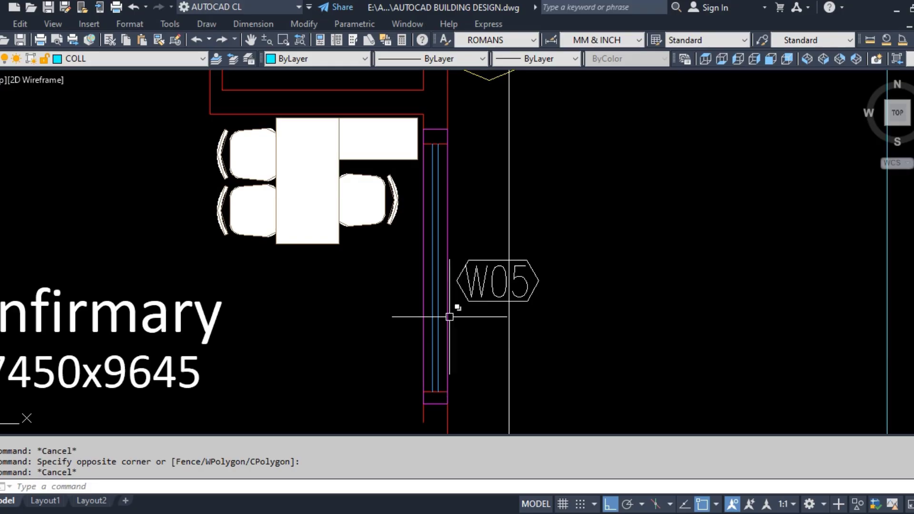
Try a separate lintel rectangle over the left D02 door beside the Girls Toilet's V03 window, bearing on both jambs, and undo it.
scroll(514, 210, down, 3)
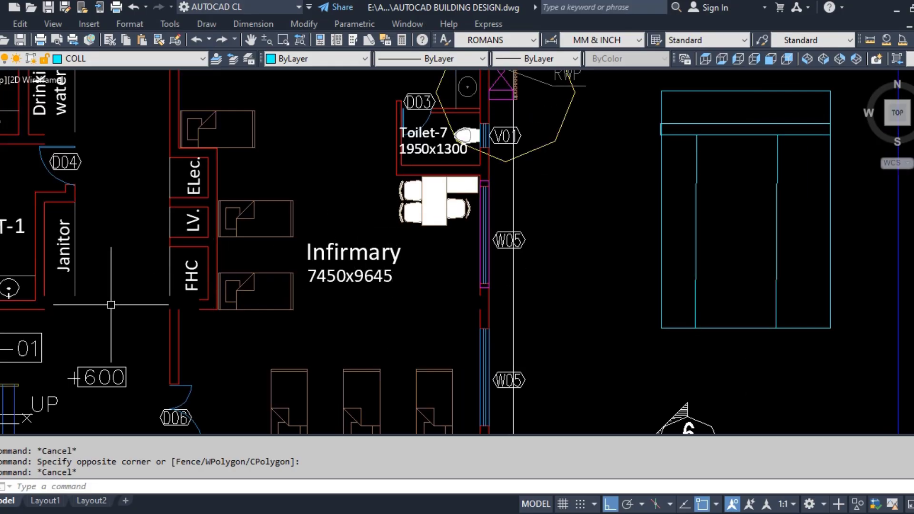
middle_drag(112, 285, 390, 260)
middle_drag(250, 205, 259, 339)
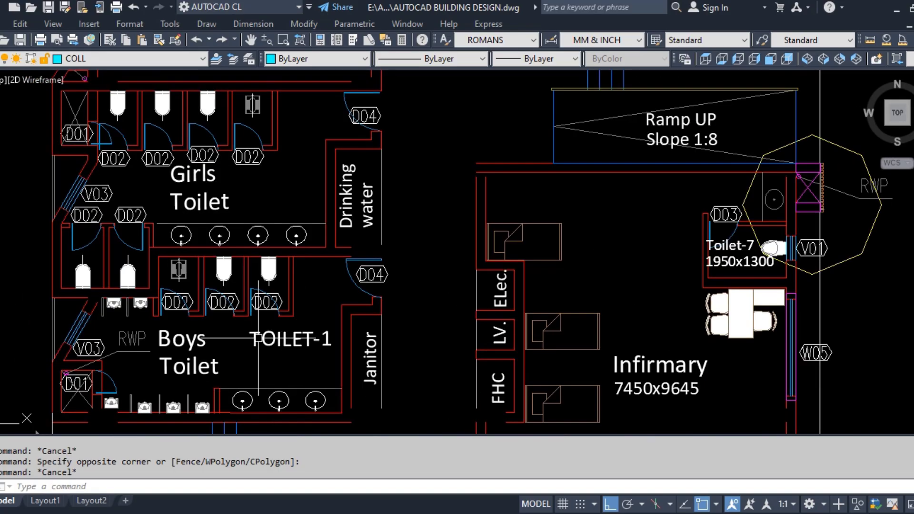
scroll(88, 243, up, 4)
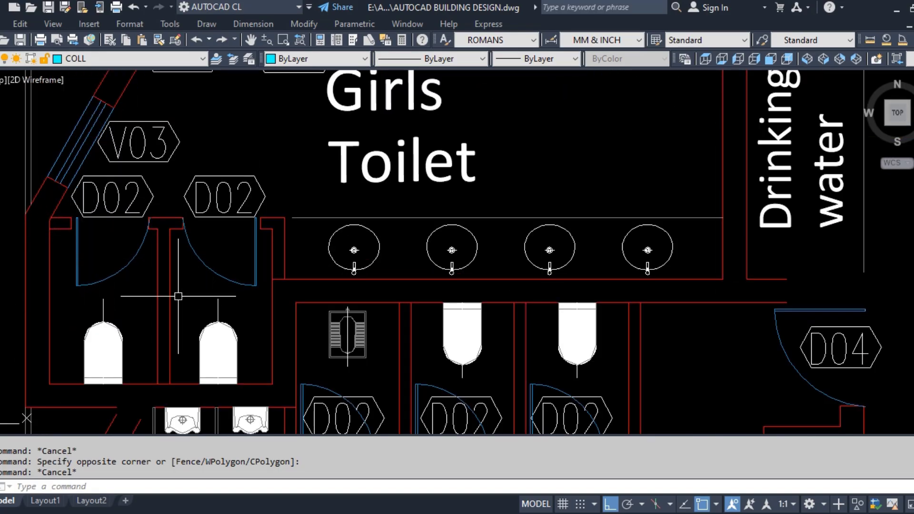
middle_drag(178, 275, 194, 330)
scroll(109, 300, up, 2)
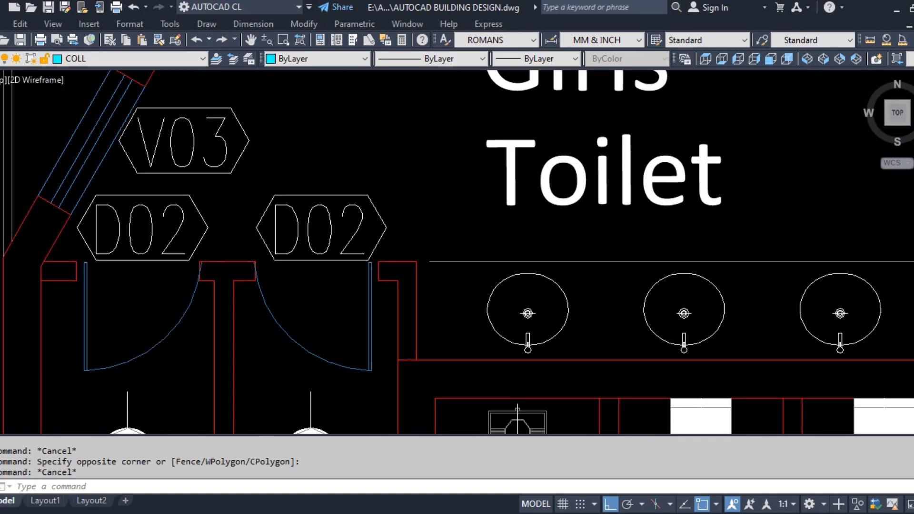
scroll(60, 300, up, 2)
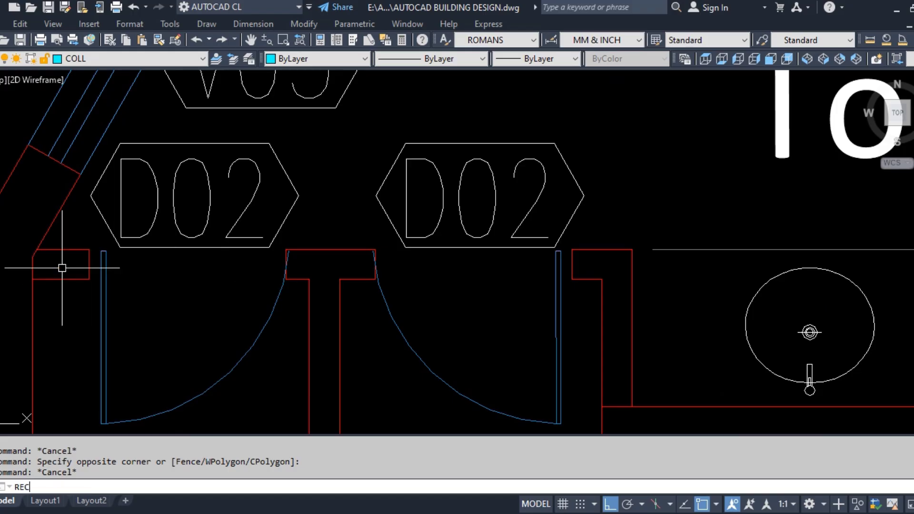
key(Return)
click(63, 249)
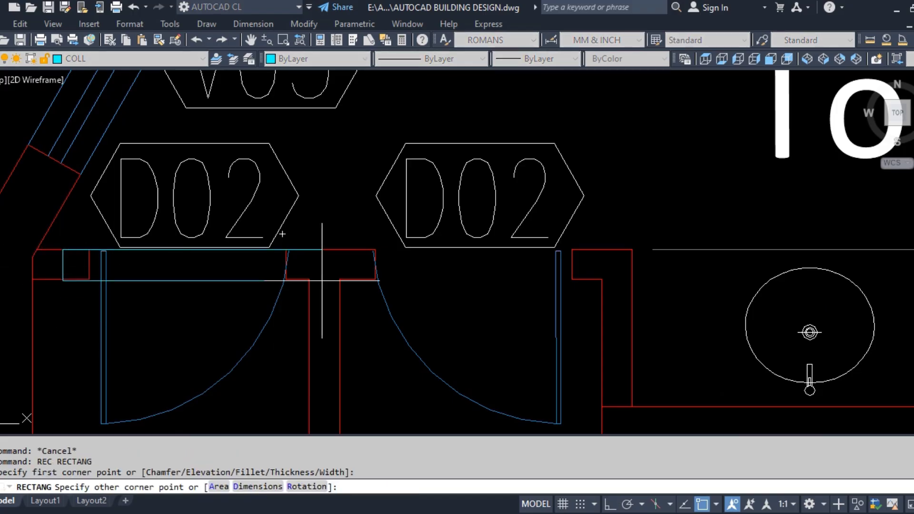
click(298, 279)
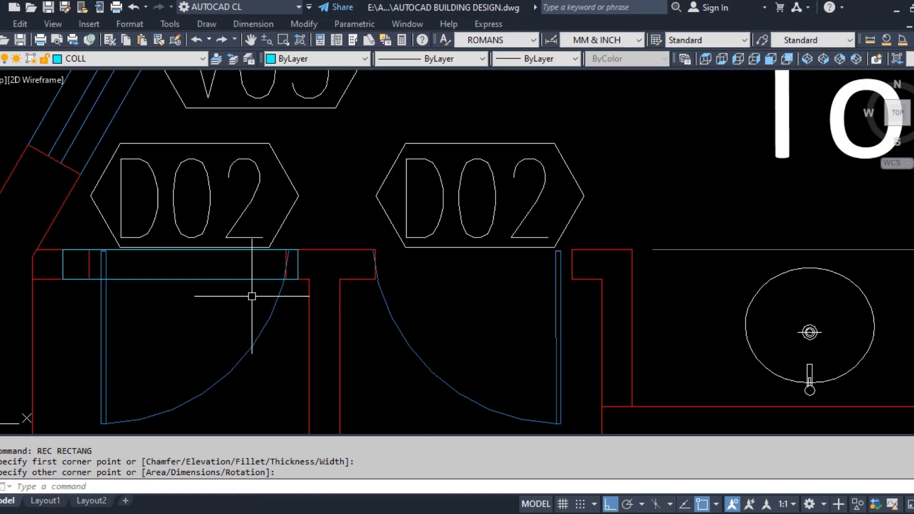
key(Escape)
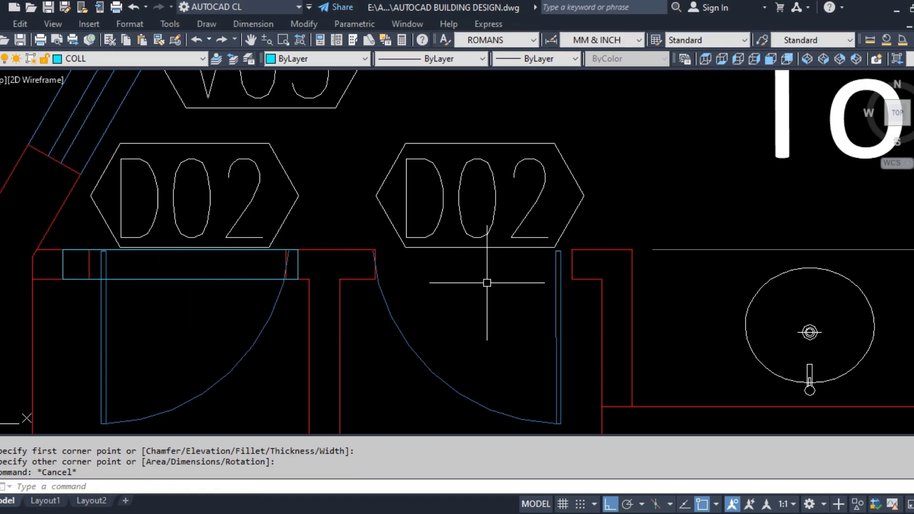
key(ctrl+z)
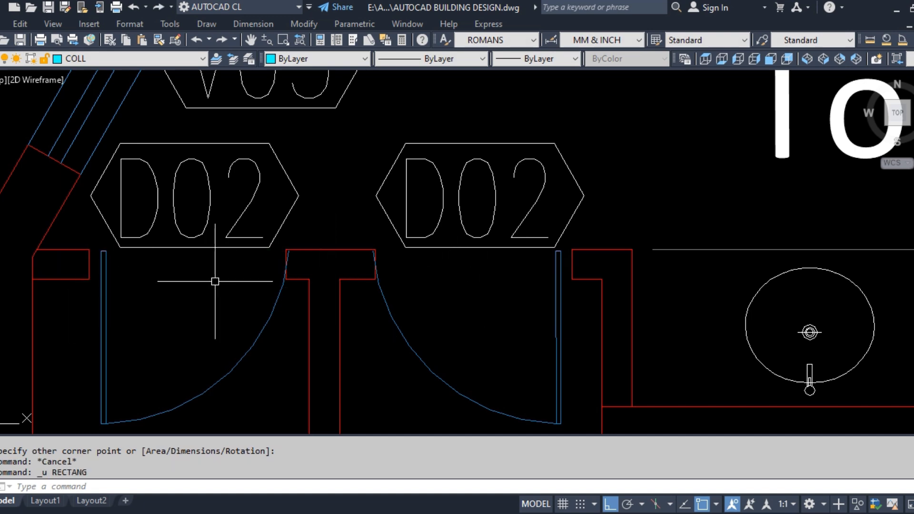
Draw one continuous lintel rectangle spanning both adjacent D02 doors near the Girls Toilet's V03 window, bearing on the outer walls.
text(REC)
key(Return)
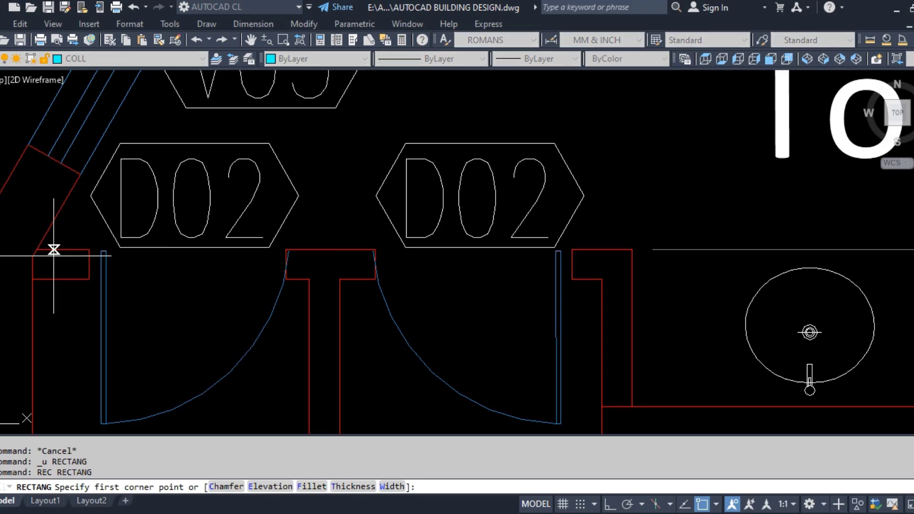
click(53, 250)
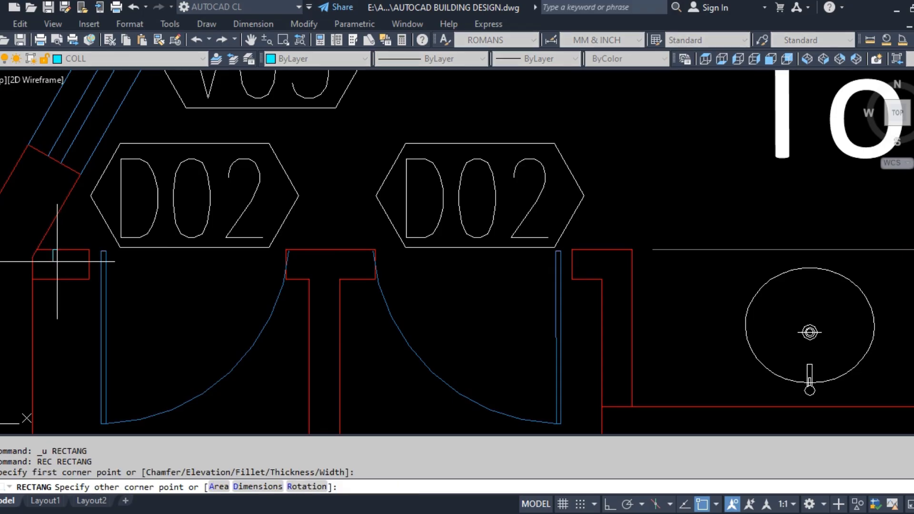
click(587, 280)
key(F8)
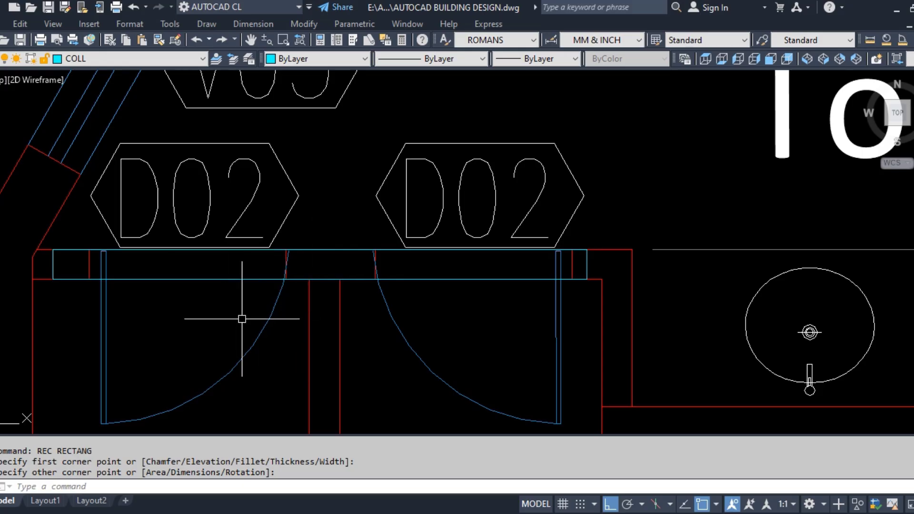
Examine the continuous lintel over the paired D02 doors in relation to the surrounding Girls Toilet layout.
scroll(355, 302, down, 4)
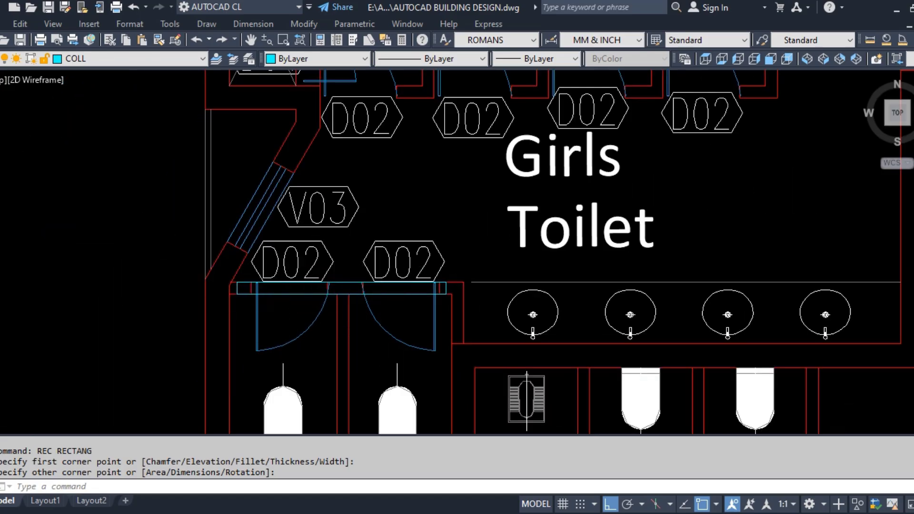
scroll(166, 299, down, 4)
scroll(240, 300, up, 4)
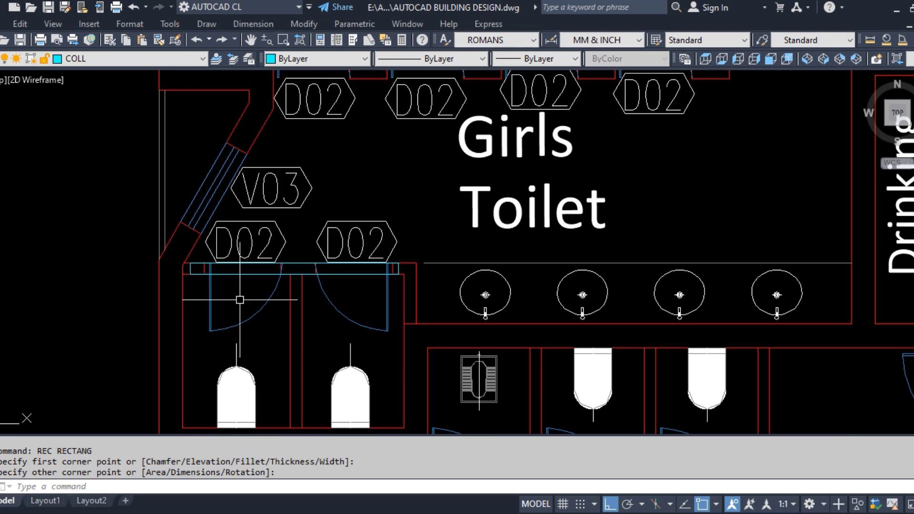
scroll(240, 300, up, 2)
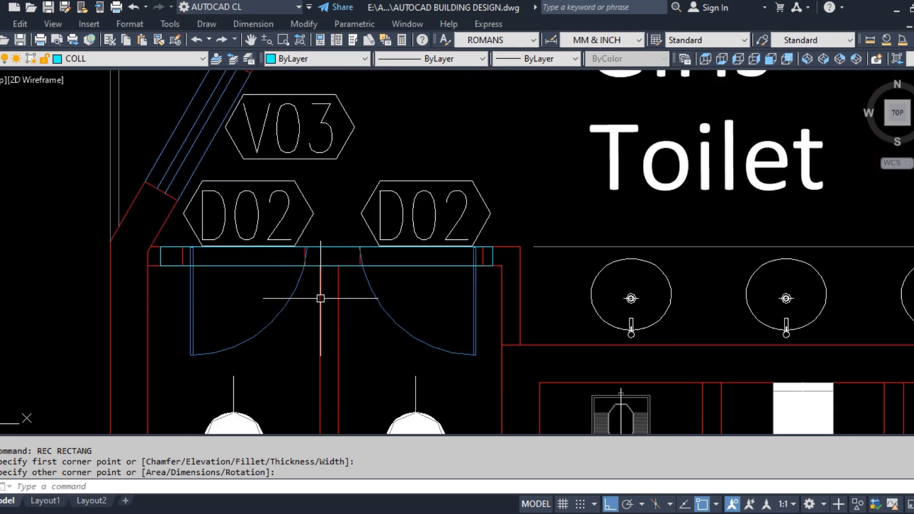
scroll(121, 305, down, 4)
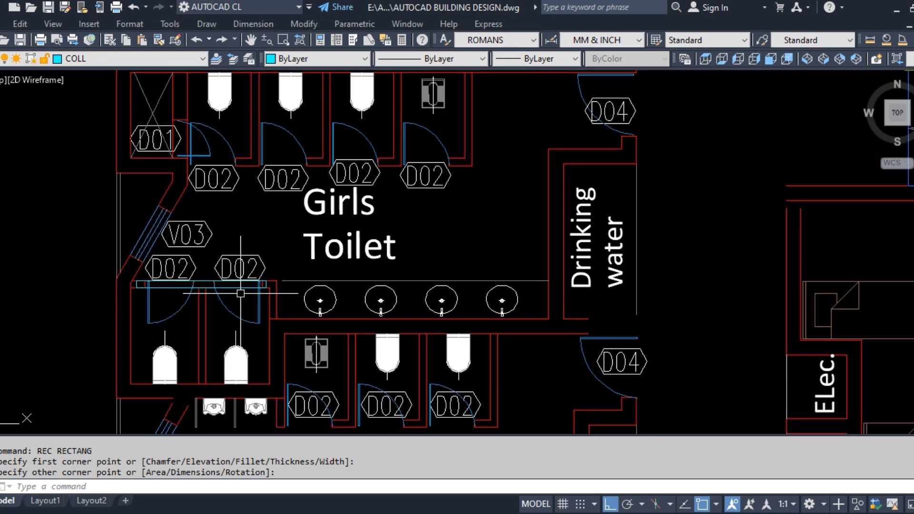
scroll(162, 224, up, 2)
scroll(162, 289, down, 4)
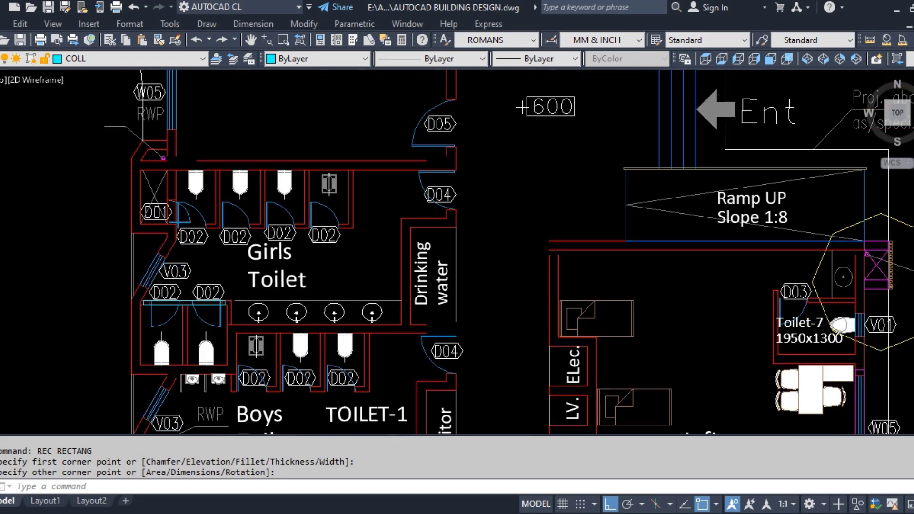
Examine the lintel section's f and g bars and its h, k stirrup alongside the elevation and lintel schedule.
scroll(508, 286, down, 6)
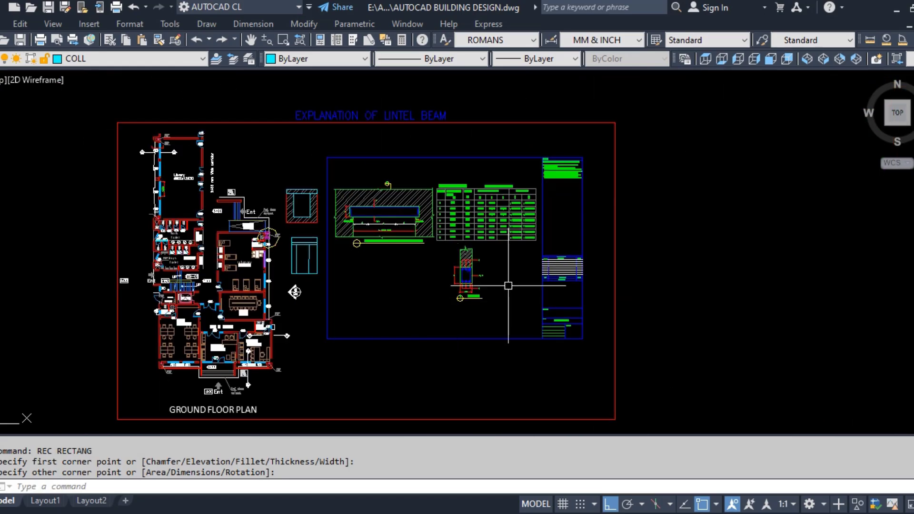
scroll(429, 252, up, 4)
scroll(580, 262, up, 2)
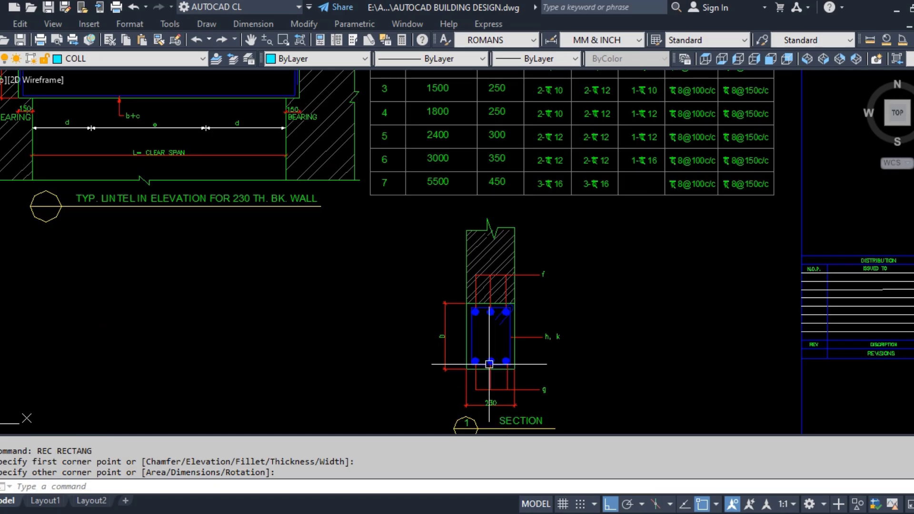
scroll(489, 364, down, 2)
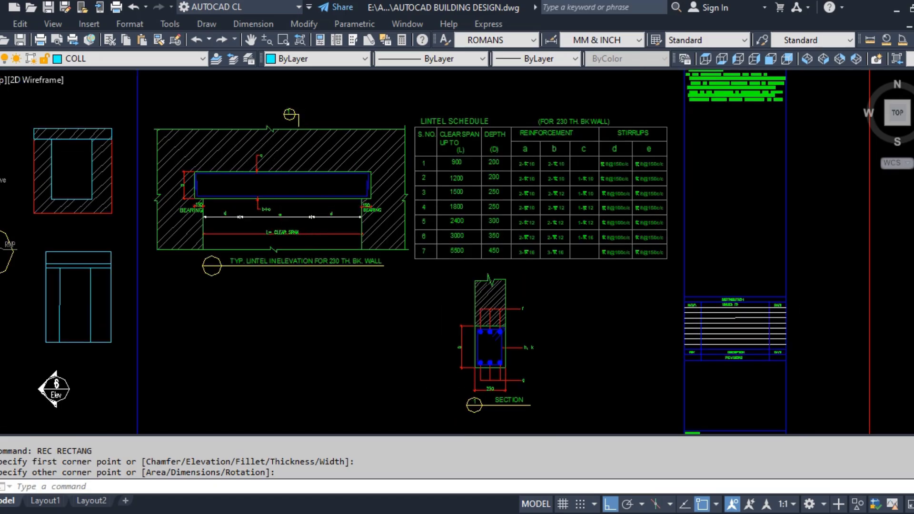
scroll(359, 133, up, 3)
scroll(394, 149, down, 3)
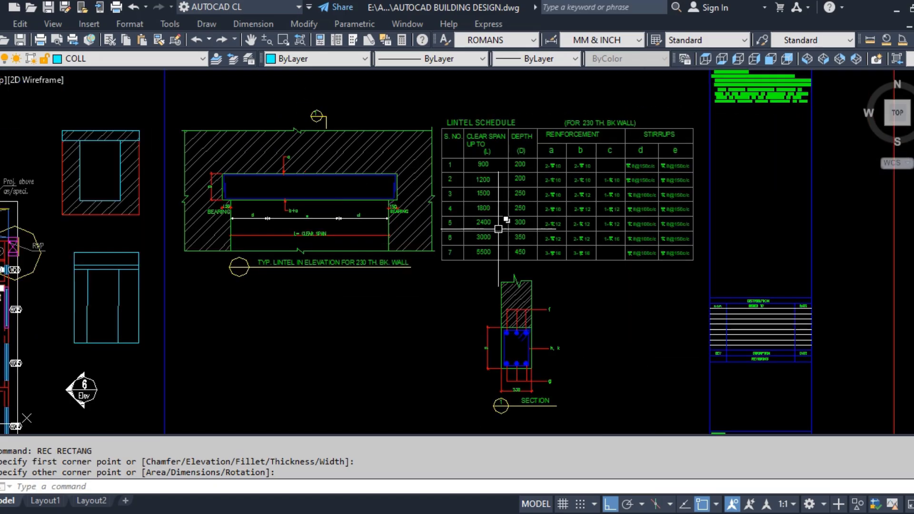
scroll(526, 345, up, 3)
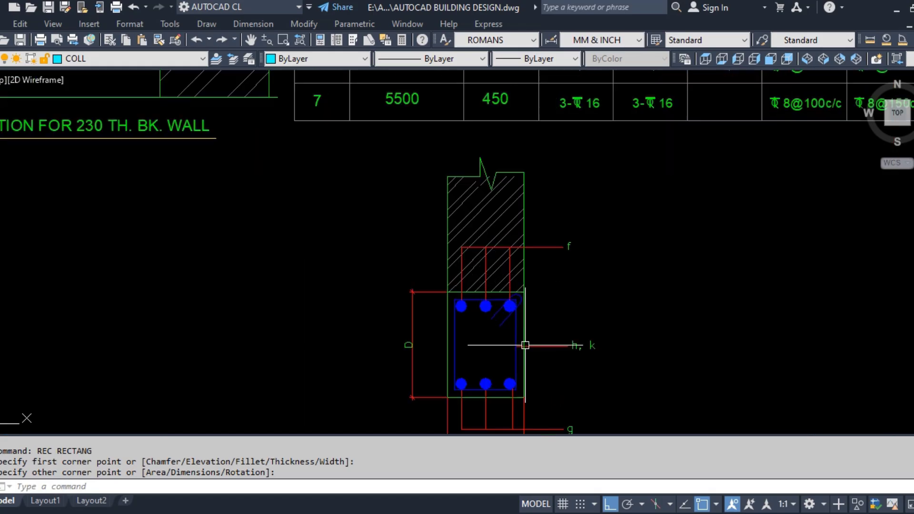
scroll(472, 322, up, 3)
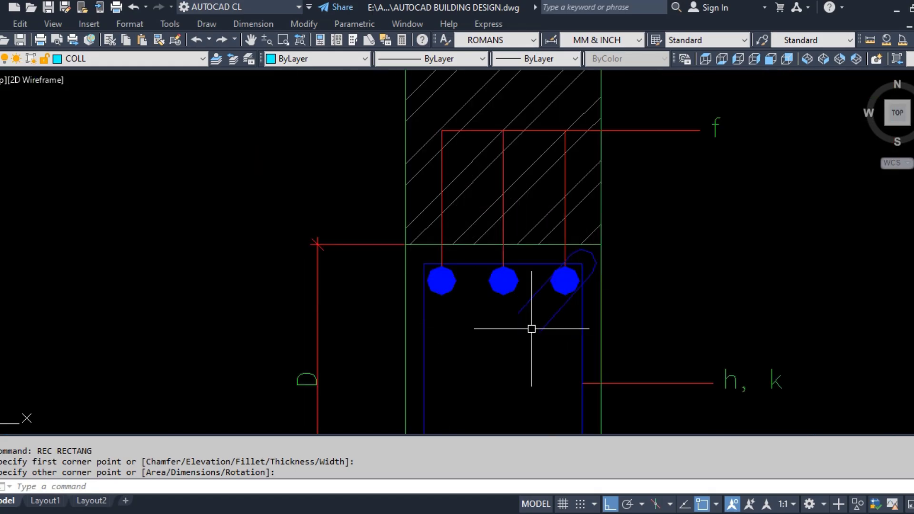
scroll(532, 328, down, 4)
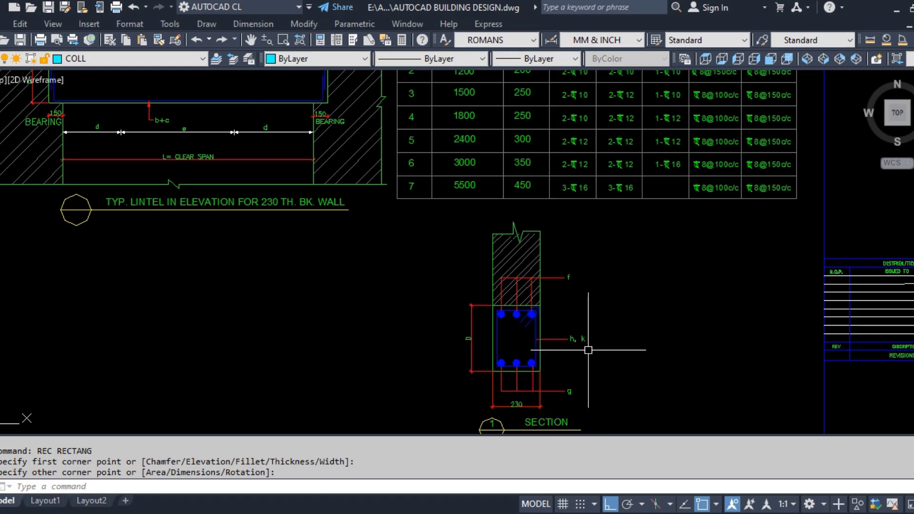
scroll(588, 347, up, 4)
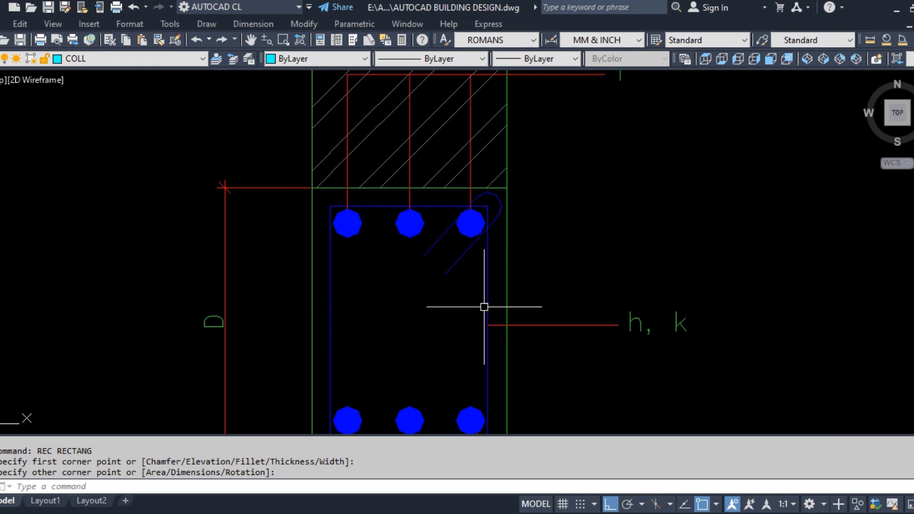
Compare the h, k stirrup label in the lintel section with the d and e stirrup columns of the lintel schedule.
scroll(409, 253, down, 2)
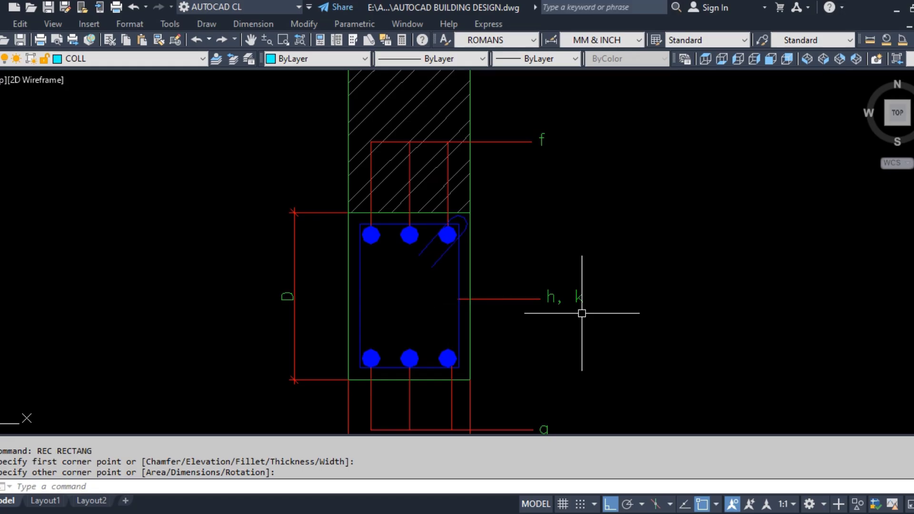
scroll(421, 320, down, 5)
scroll(555, 137, up, 3)
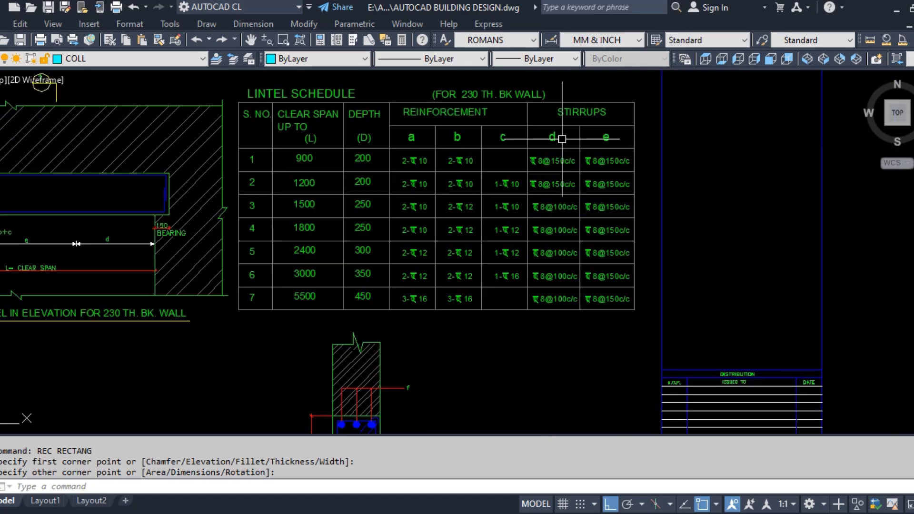
scroll(563, 136, up, 4)
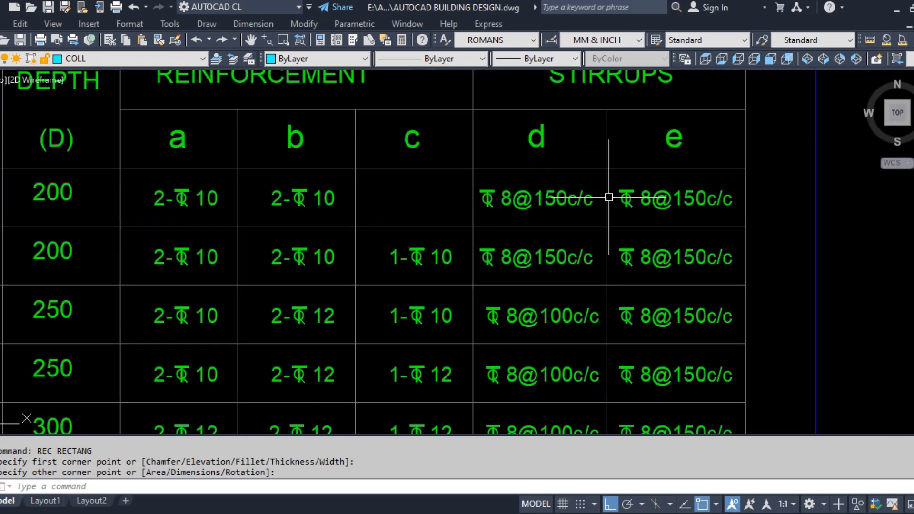
scroll(590, 215, down, 2)
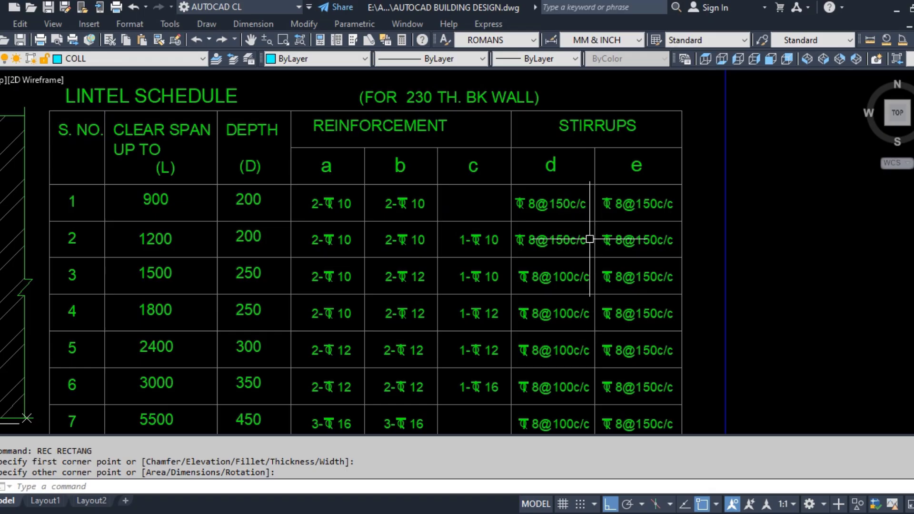
scroll(570, 125, down, 4)
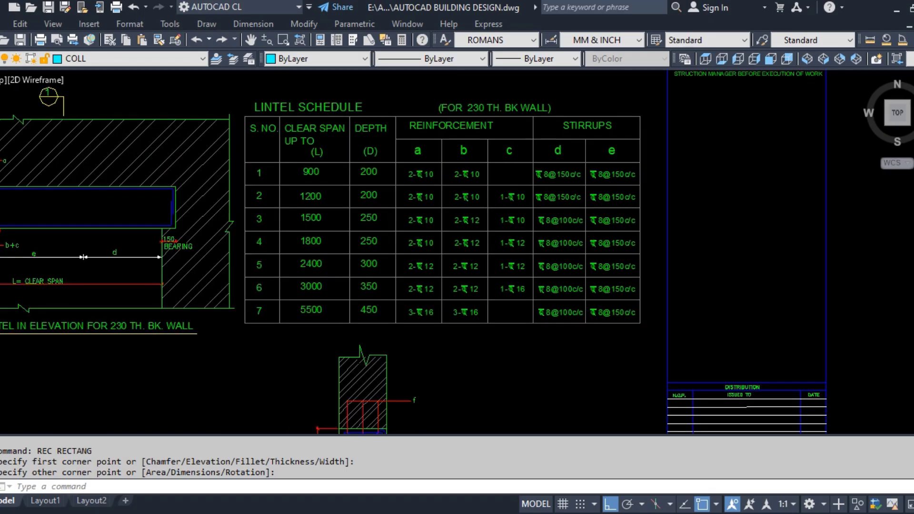
scroll(442, 355, up, 8)
scroll(510, 306, down, 6)
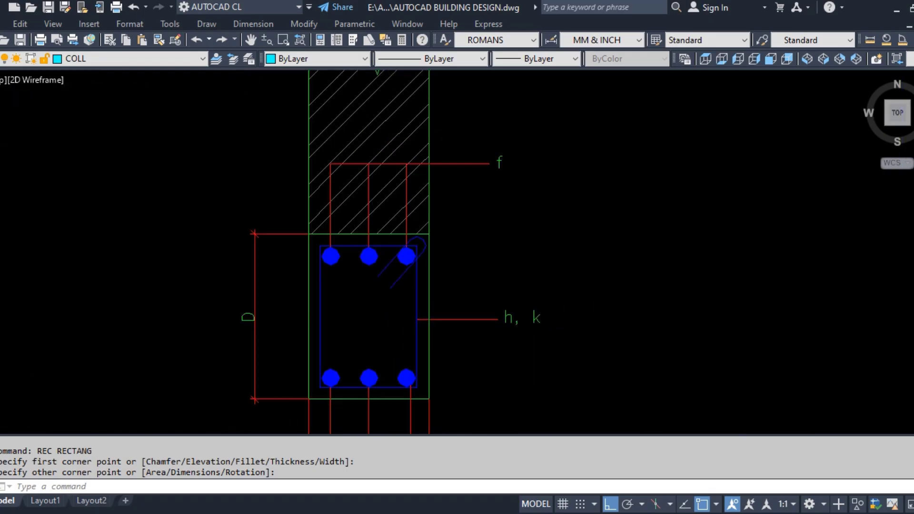
scroll(347, 322, up, 2)
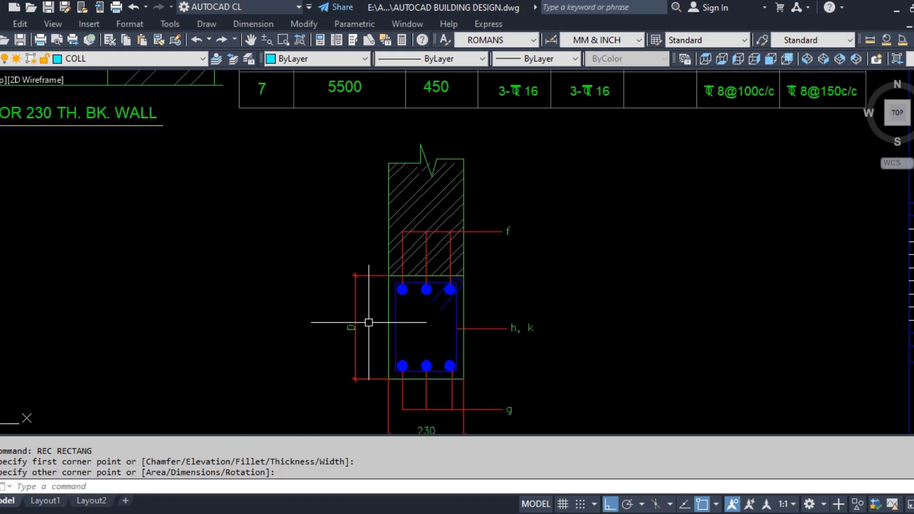
scroll(500, 333, down, 3)
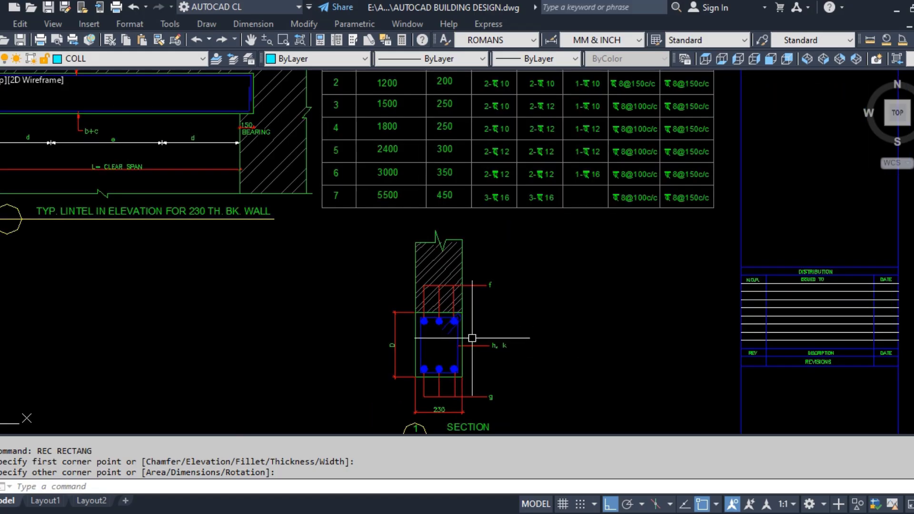
Change the first stirrup column heading in the lintel schedule from d to h to match the section label.
scroll(485, 349, up, 4)
text(ed)
key(Return)
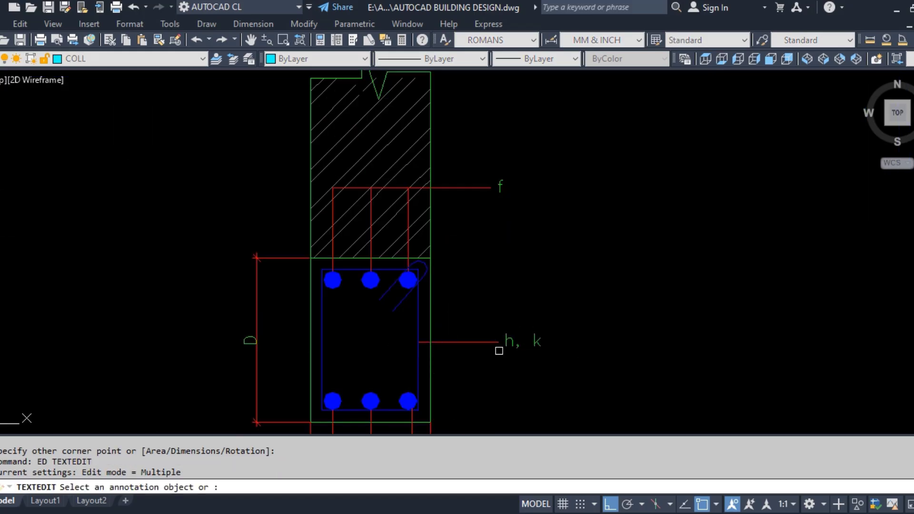
scroll(548, 164, down, 4)
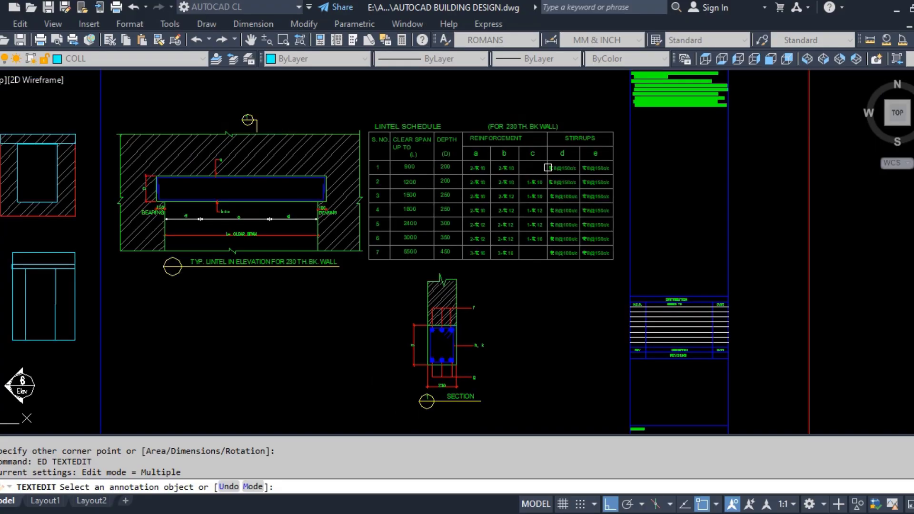
scroll(548, 162, up, 2)
scroll(569, 151, up, 4)
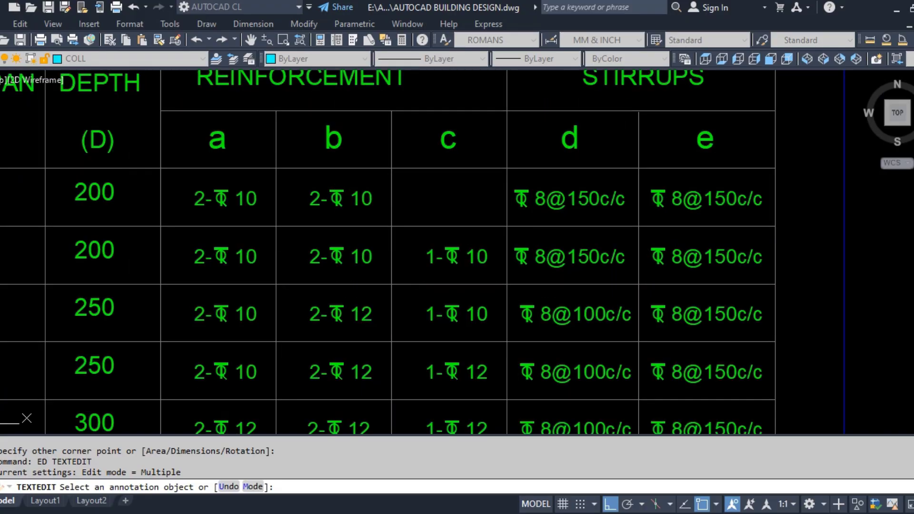
click(547, 139)
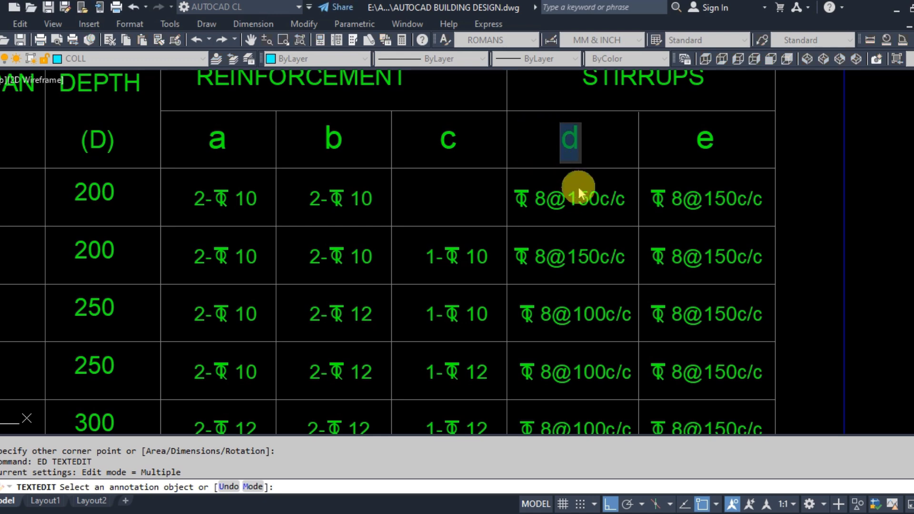
text(h)
key(Return)
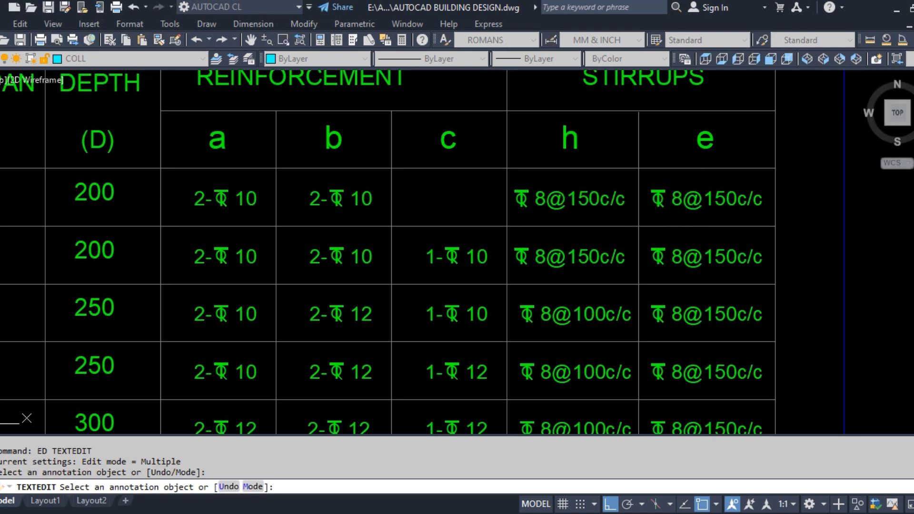
Change the second stirrup column heading in the lintel schedule from e to k and end text editing.
click(705, 139)
text(k)
key(Return)
scroll(436, 139, down, 2)
key(Escape)
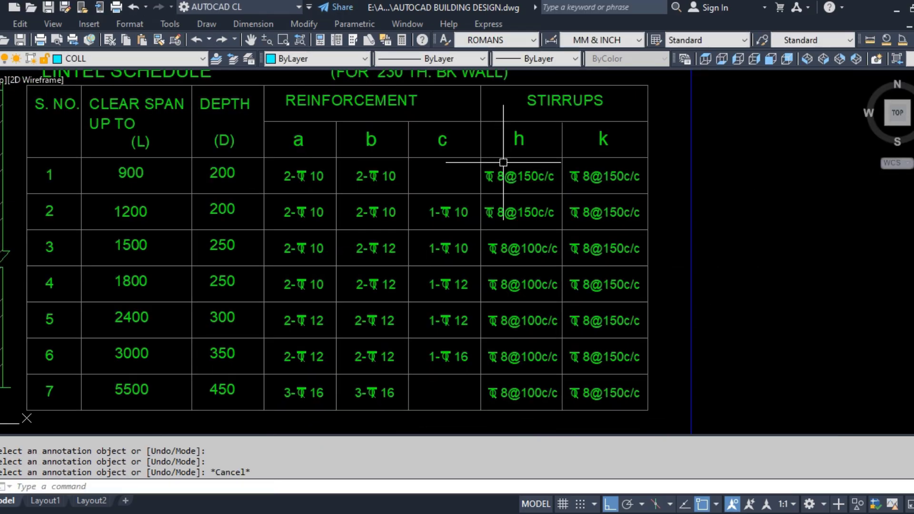
Examine the h and k stirrup spacings in the lintel schedule against the section's stirrup.
scroll(519, 134, down, 2)
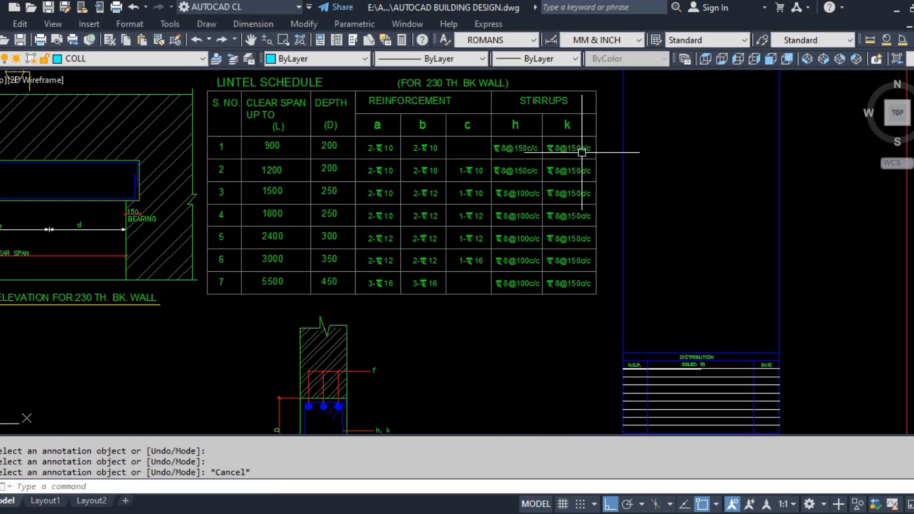
middle_drag(406, 370, 406, 287)
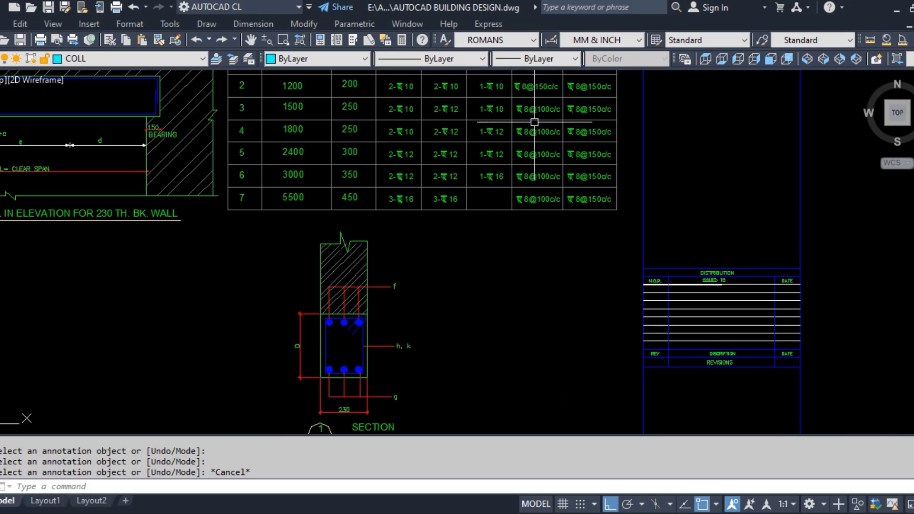
scroll(570, 116, up, 6)
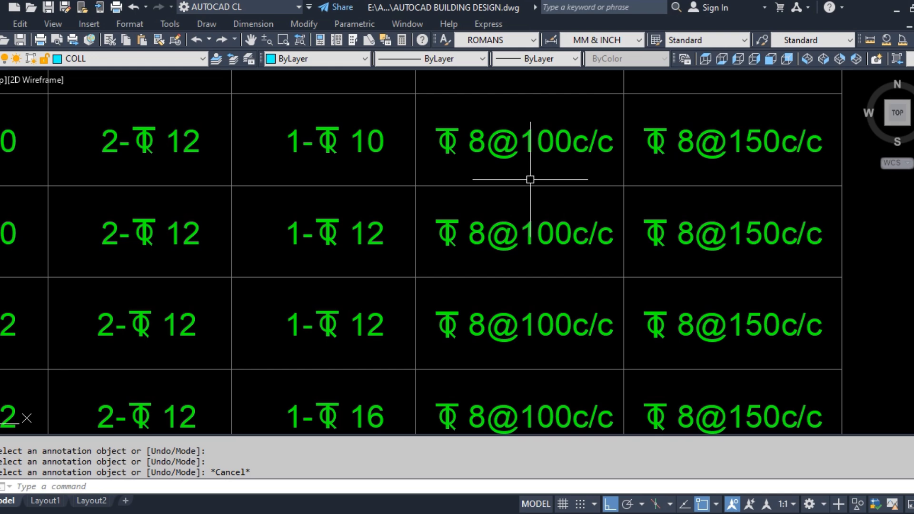
scroll(532, 142, down, 4)
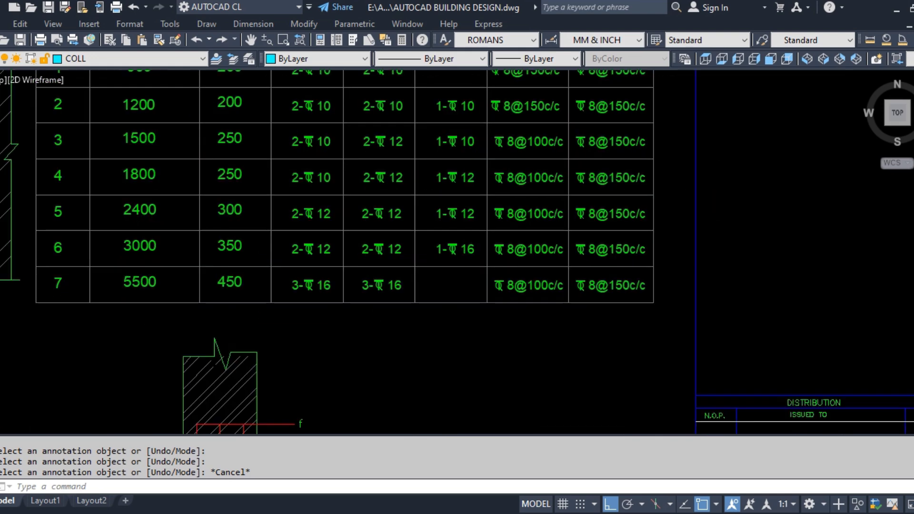
Draw a vertical stirrup line about 2100 units long across the lintel's depth near its left bearing in the elevation.
scroll(521, 133, down, 2)
text(l)
key(Return)
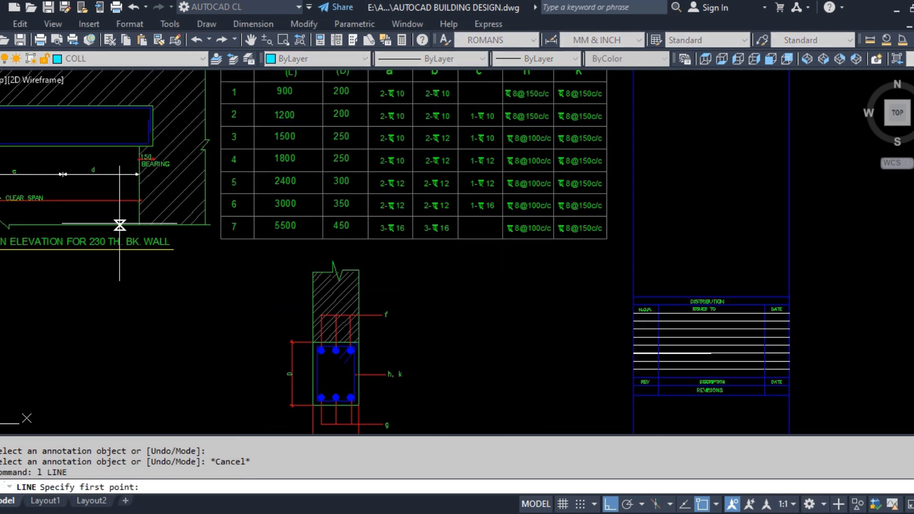
middle_drag(122, 220, 448, 215)
scroll(283, 101, up, 3)
scroll(284, 101, up, 2)
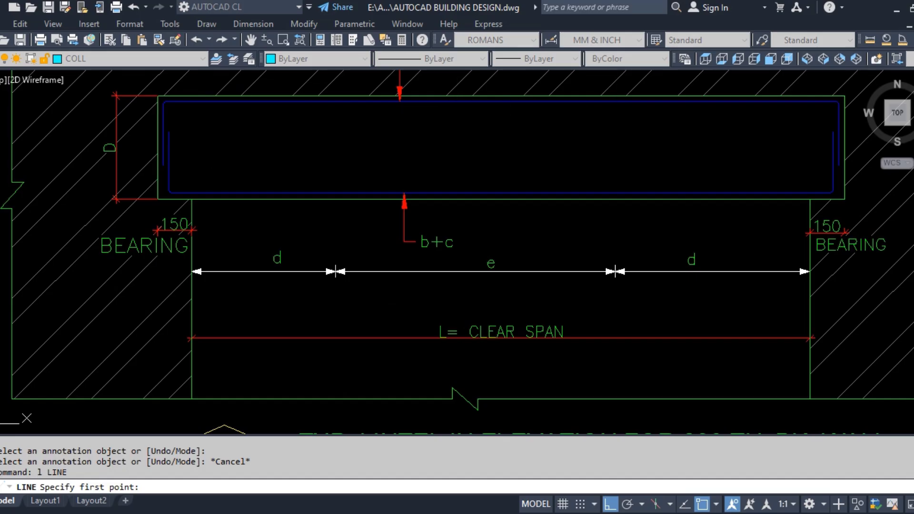
key(Escape)
text(l)
key(Return)
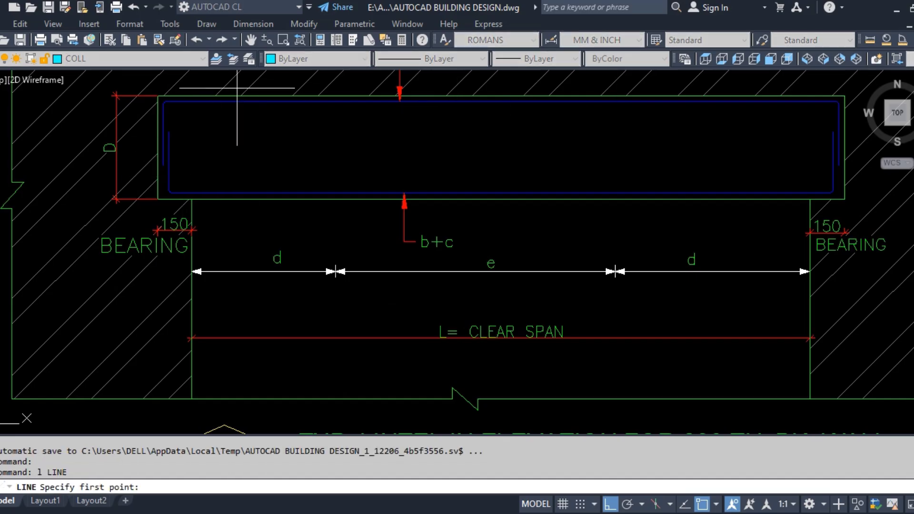
click(236, 87)
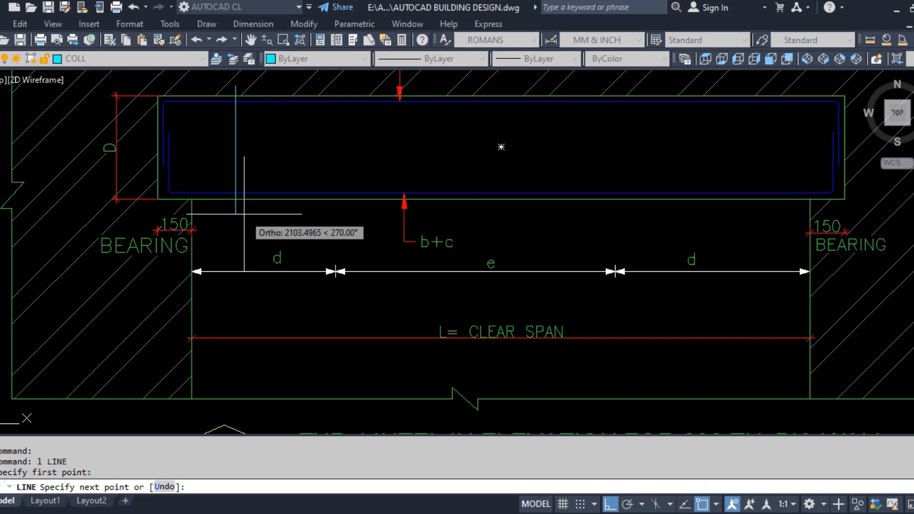
key(Escape)
Copy the vertical stirrup line repeatedly to the right along the lintel elevation at roughly even intervals through the d, e and d zones.
text(co)
key(Return)
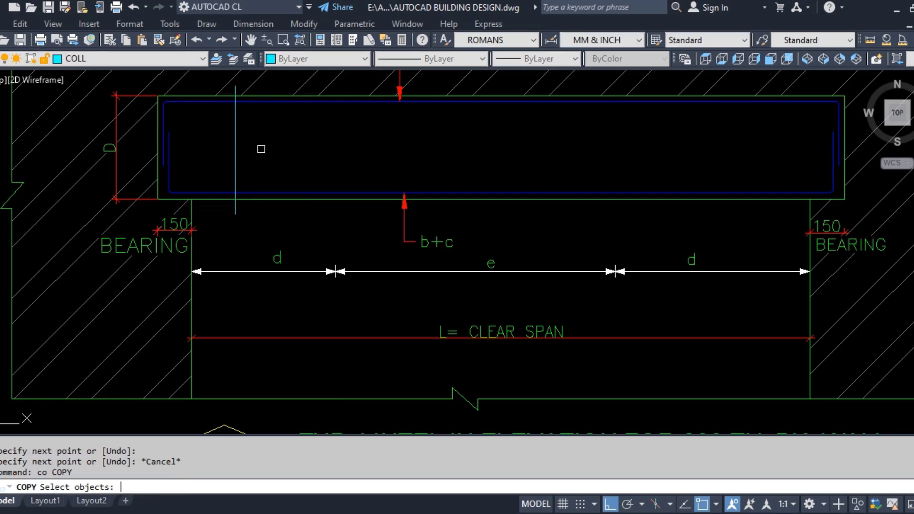
click(259, 149)
click(221, 155)
key(Return)
click(294, 155)
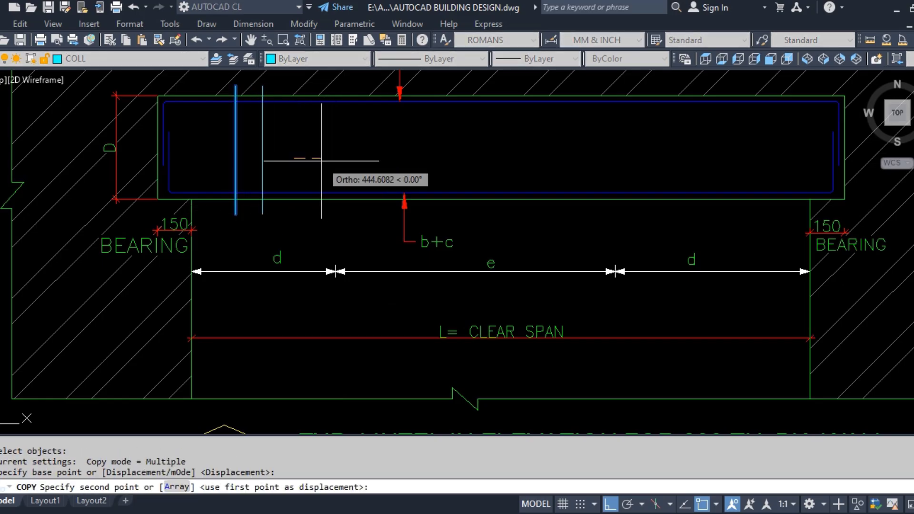
click(333, 157)
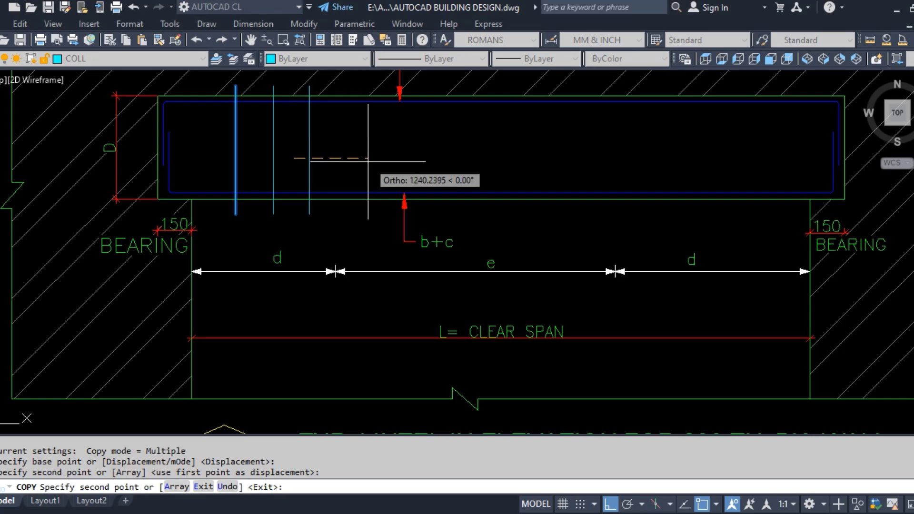
click(338, 157)
click(375, 156)
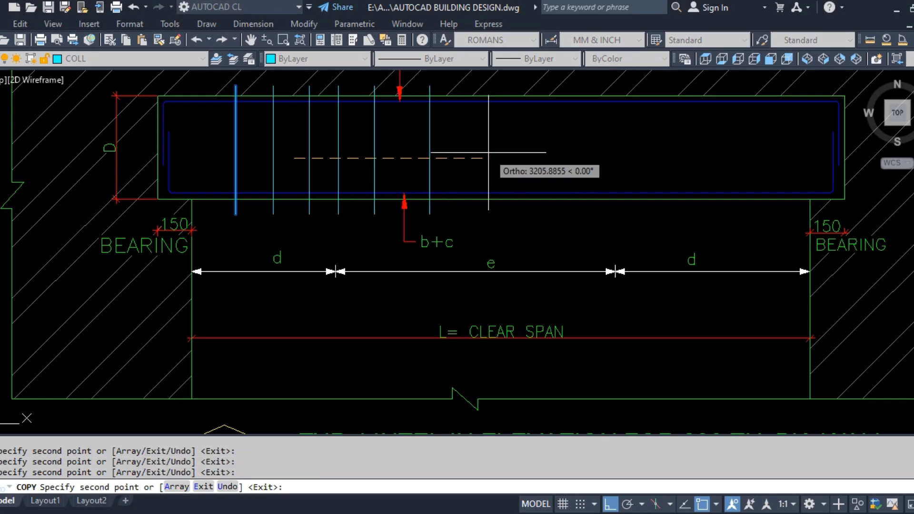
click(469, 153)
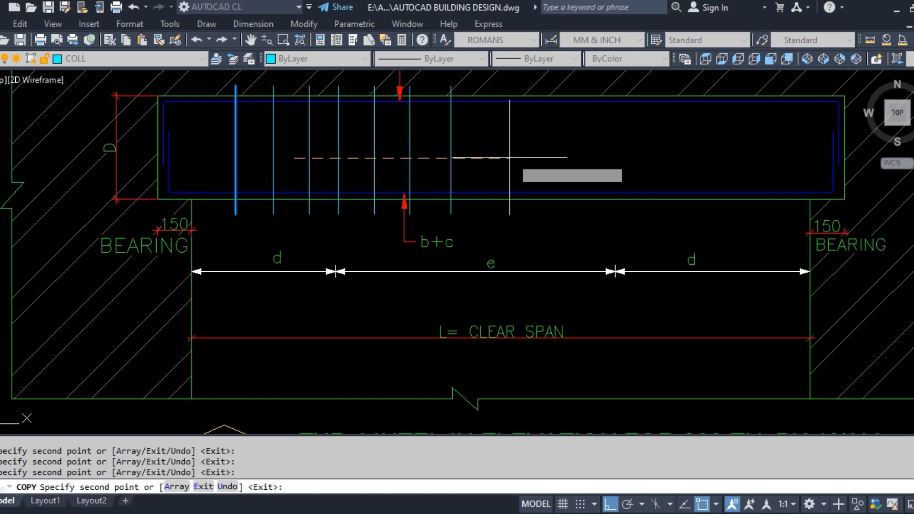
click(505, 157)
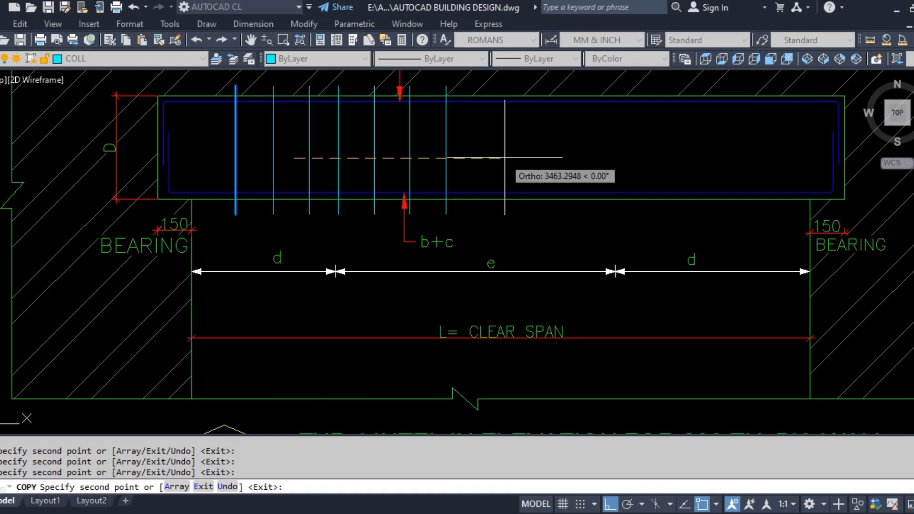
click(537, 158)
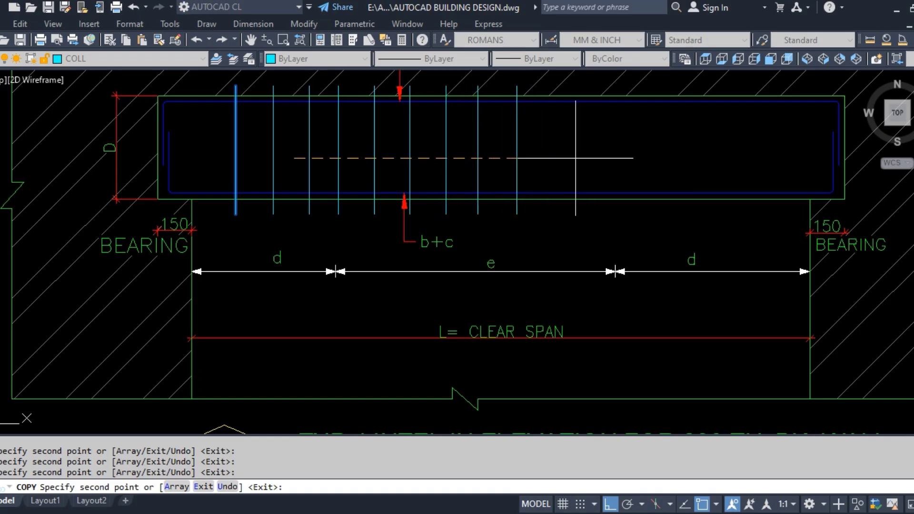
click(576, 158)
click(607, 156)
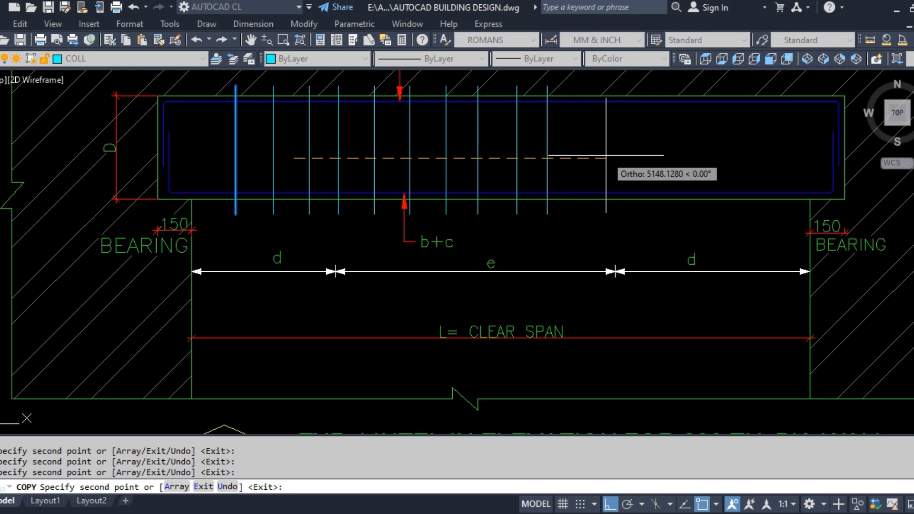
click(646, 156)
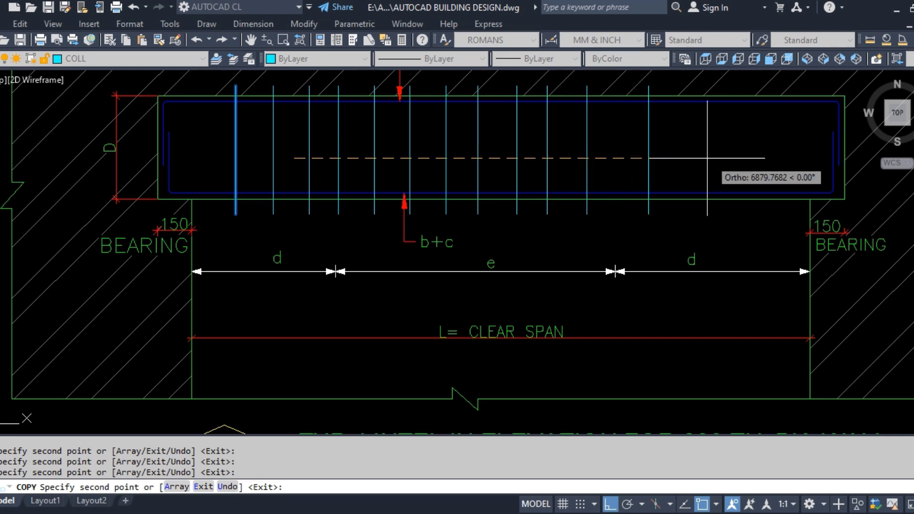
click(681, 158)
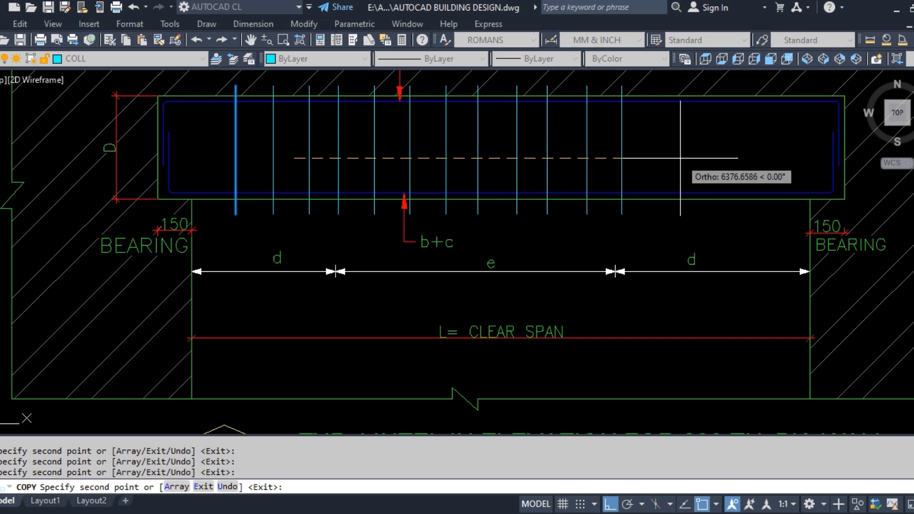
click(713, 158)
click(744, 161)
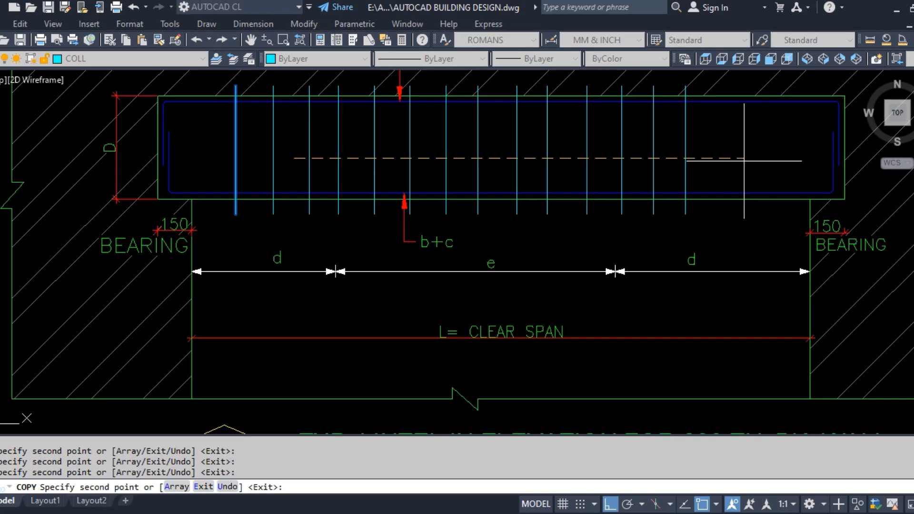
key(Escape)
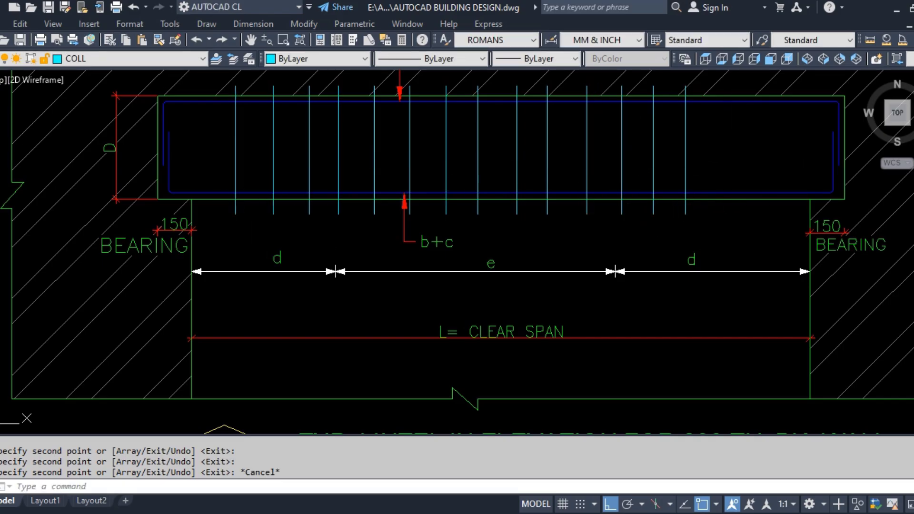
Erase all the vertical stirrup lines from the lintel elevation.
click(725, 154)
click(362, 194)
text(e)
key(Return)
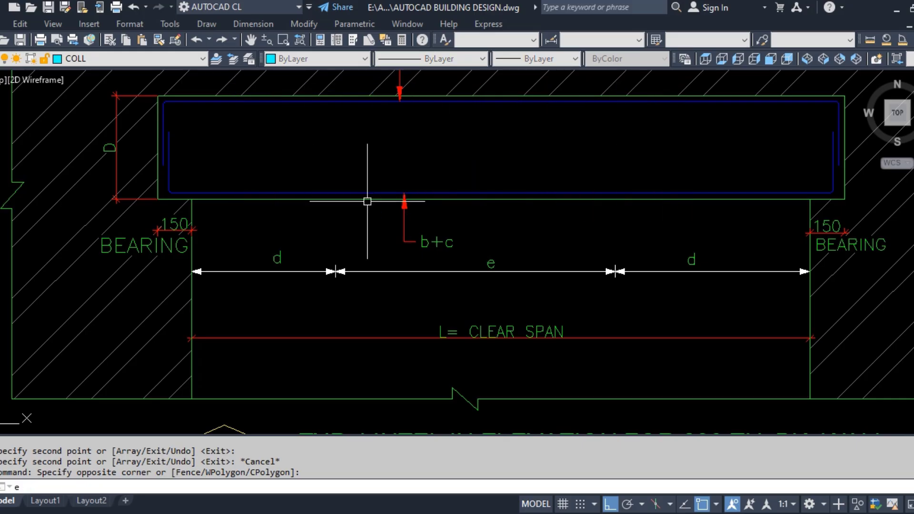
Change the zone label d near the left bearing of the lintel elevation to h.
scroll(128, 157, down, 4)
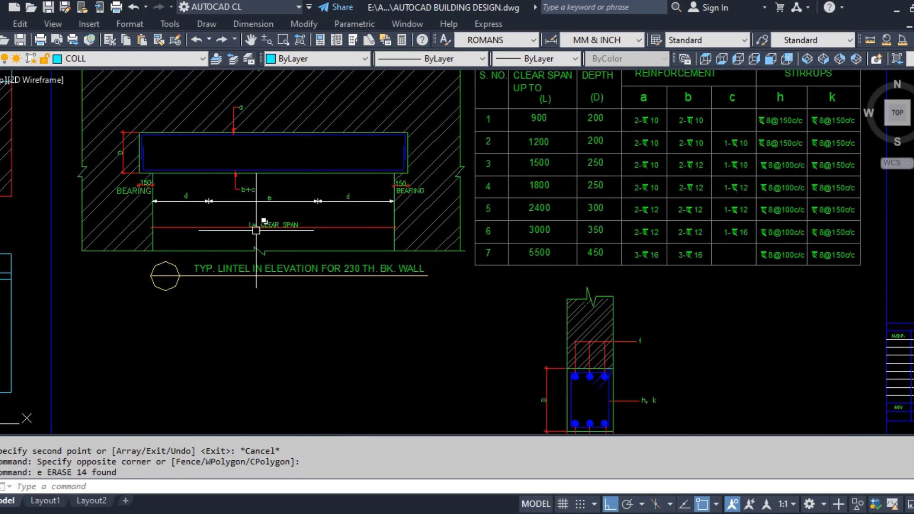
scroll(255, 181, up, 2)
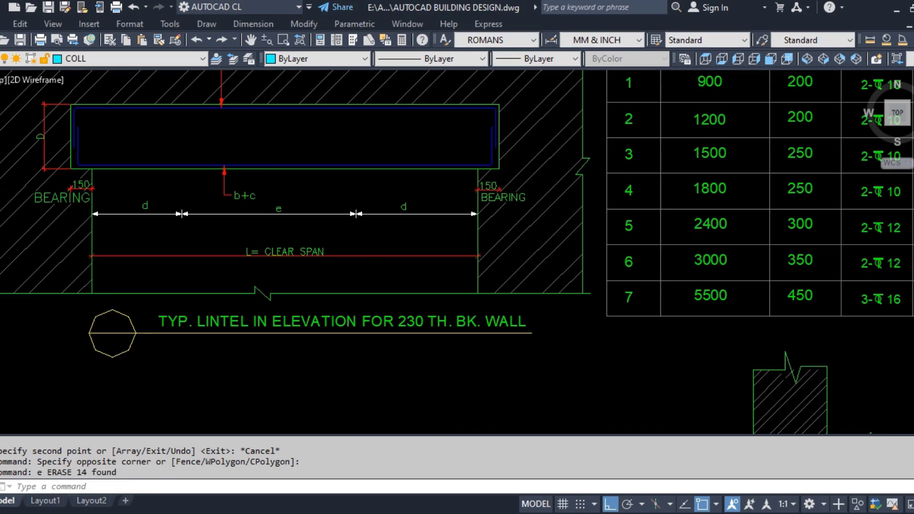
scroll(216, 183, down, 2)
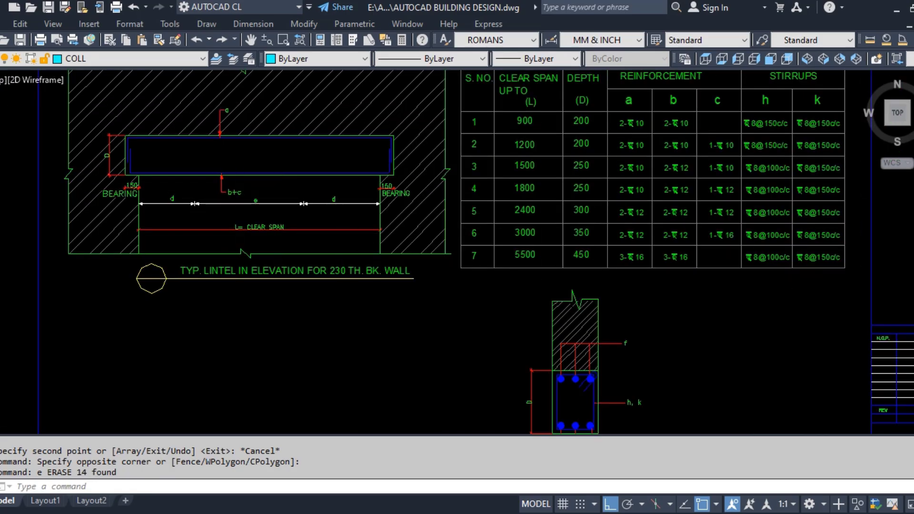
scroll(346, 260, down, 2)
scroll(243, 225, up, 8)
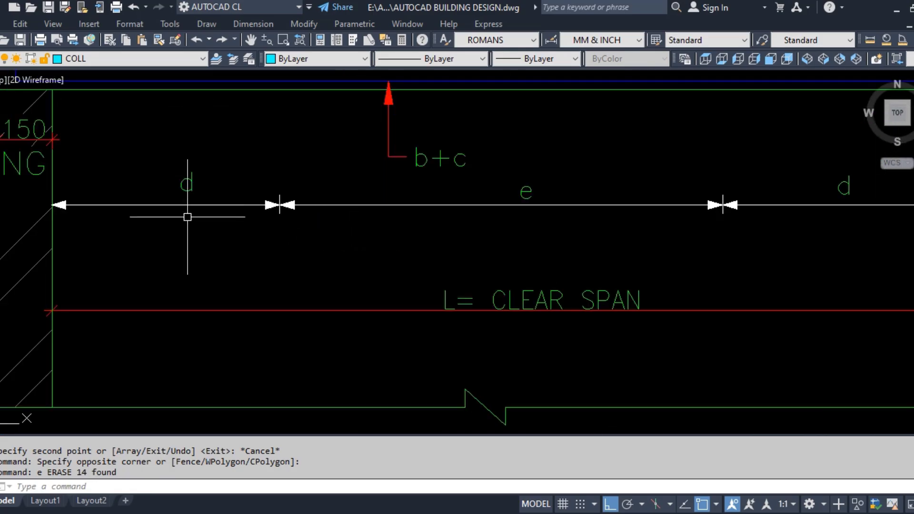
text(ed)
key(Return)
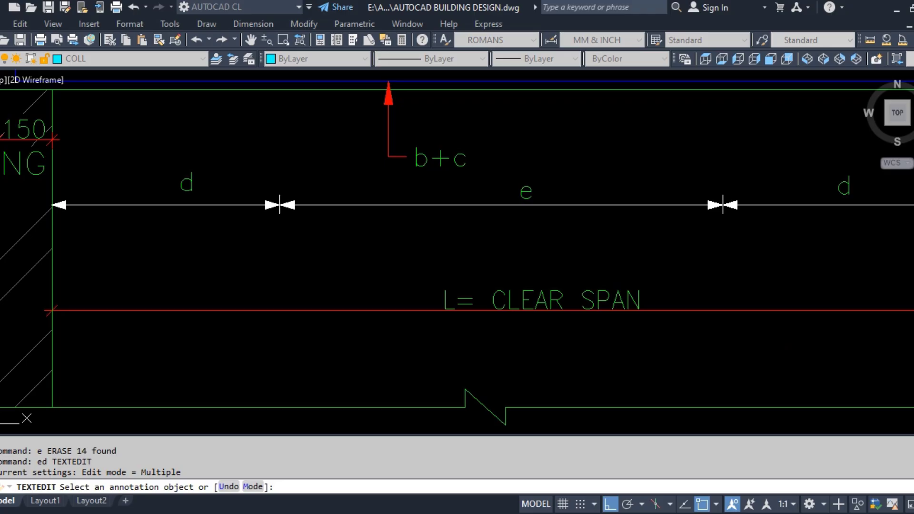
click(187, 184)
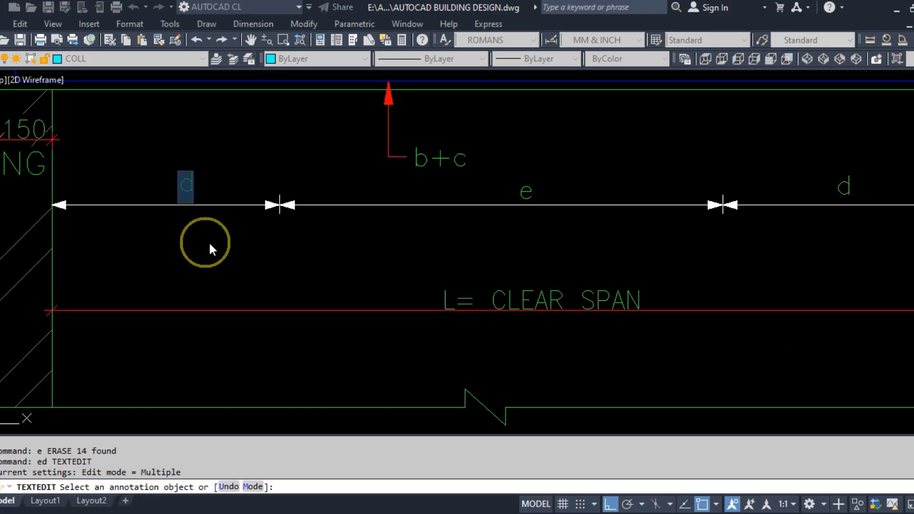
scroll(232, 256, down, 3)
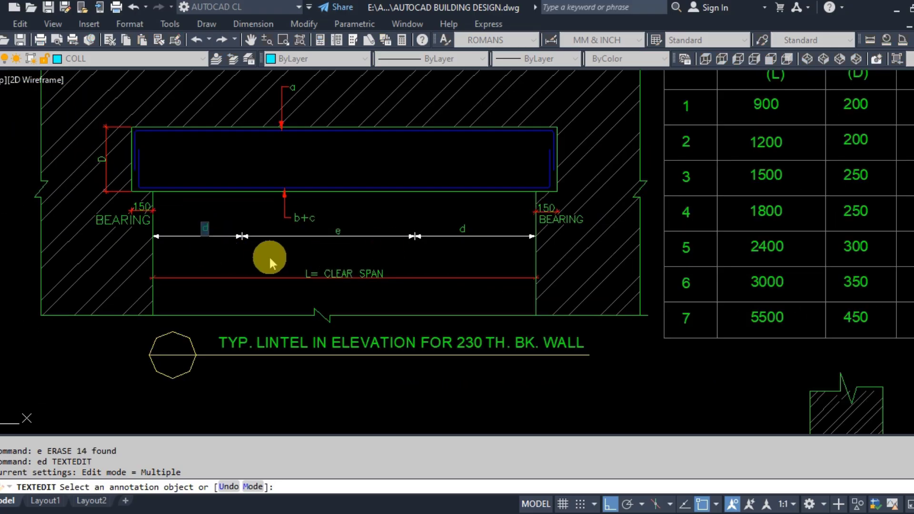
scroll(264, 265, down, 2)
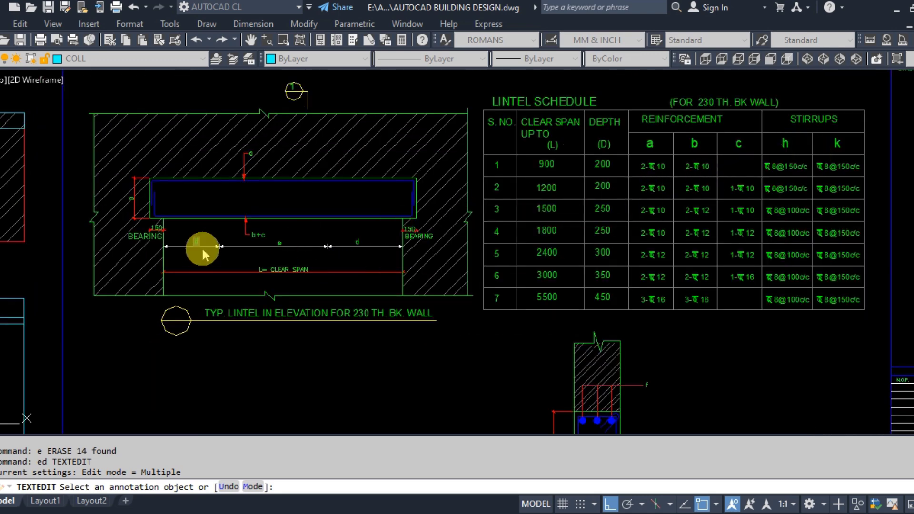
scroll(202, 249, up, 3)
scroll(250, 253, down, 2)
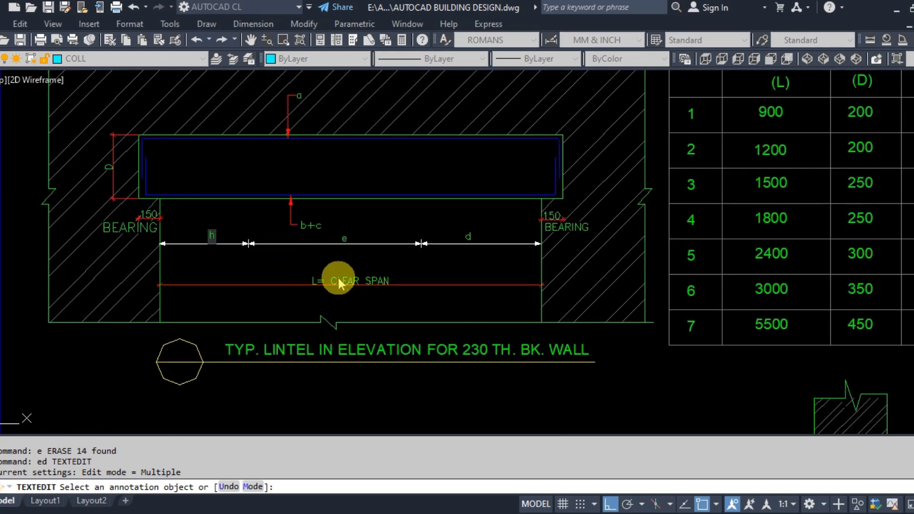
text(h)
key(Return)
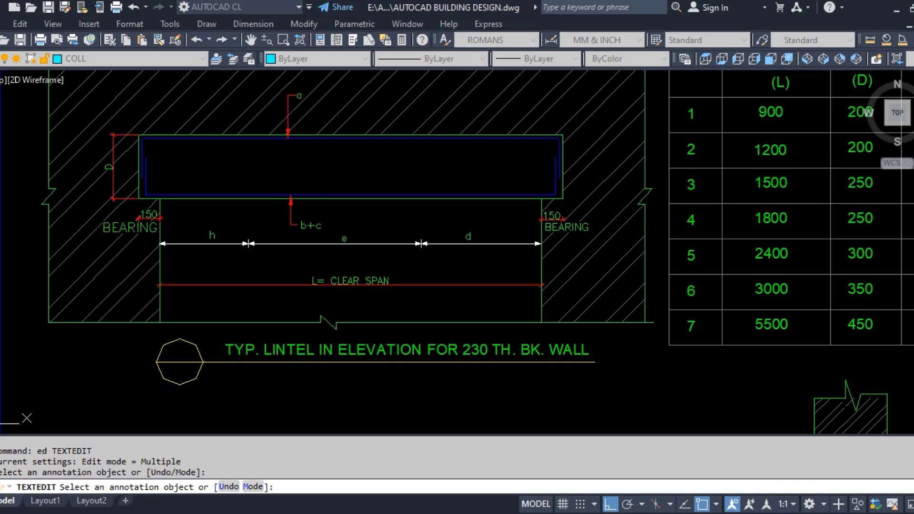
Relabel the lintel elevation's right-hand zone d as h and its middle zone e as k.
click(468, 236)
text(h)
key(Return)
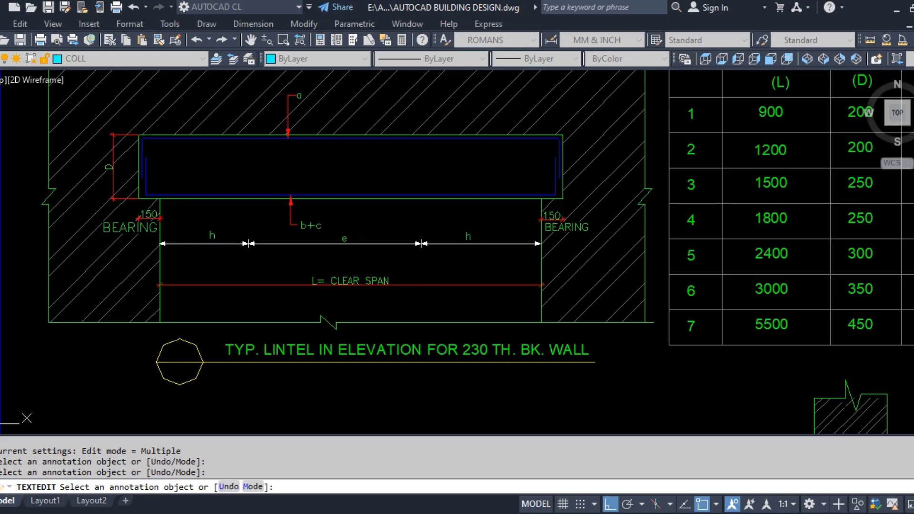
click(342, 245)
text(k)
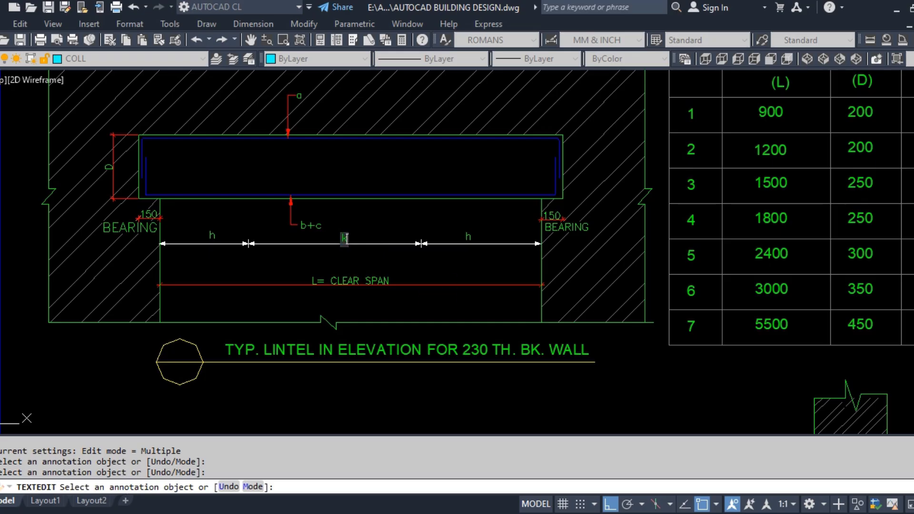
key(Return)
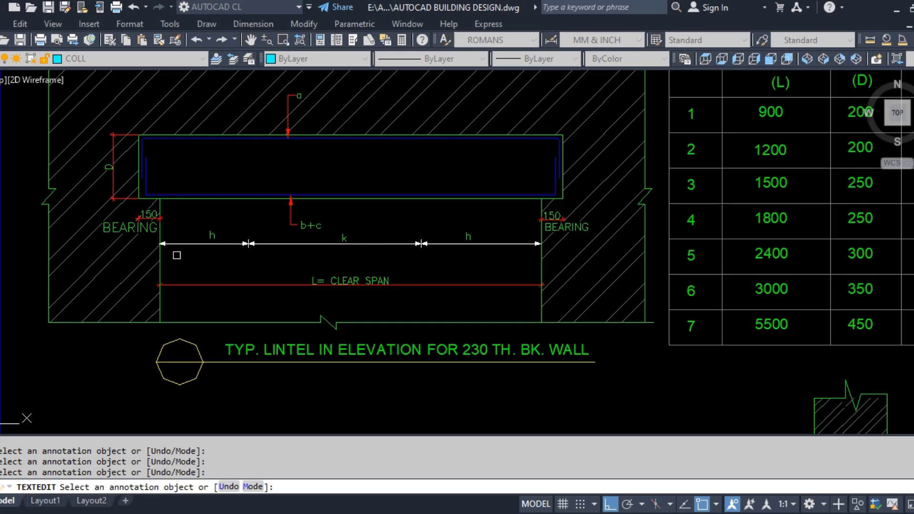
Examine the relabelled elevation against the lintel schedule, and the front wall openings of the Reception and Principal rooms in the ground floor plan.
scroll(183, 251, down, 4)
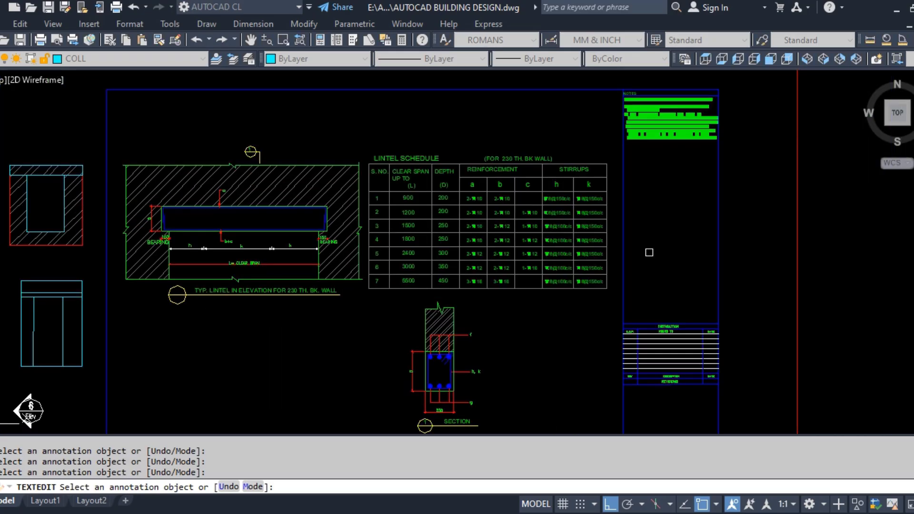
scroll(172, 245, up, 4)
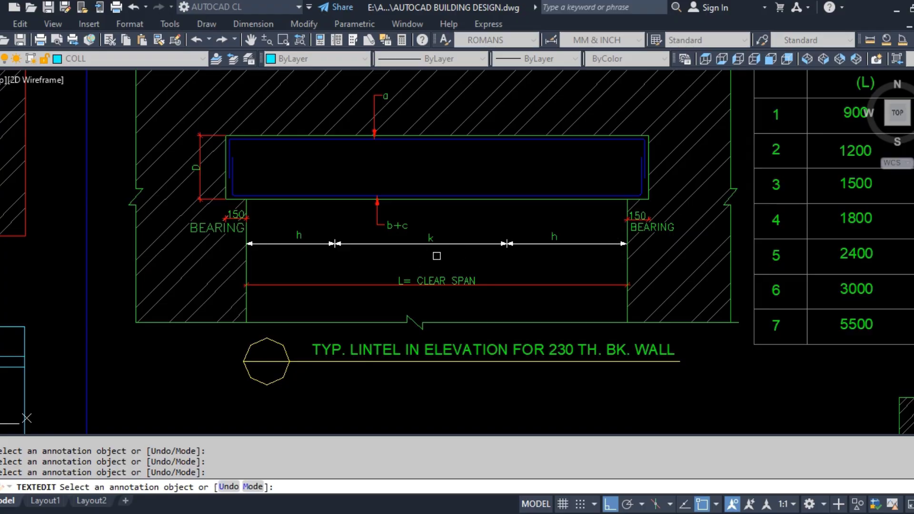
scroll(261, 260, down, 4)
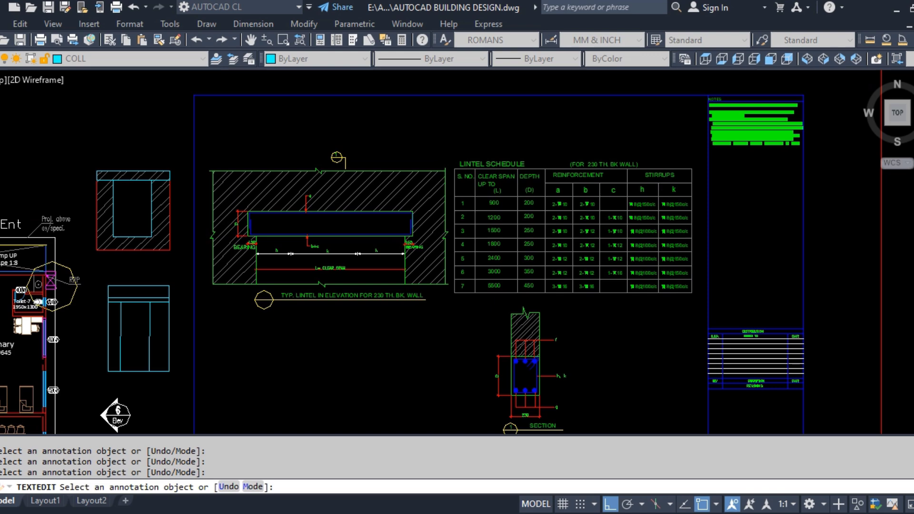
scroll(671, 190, up, 2)
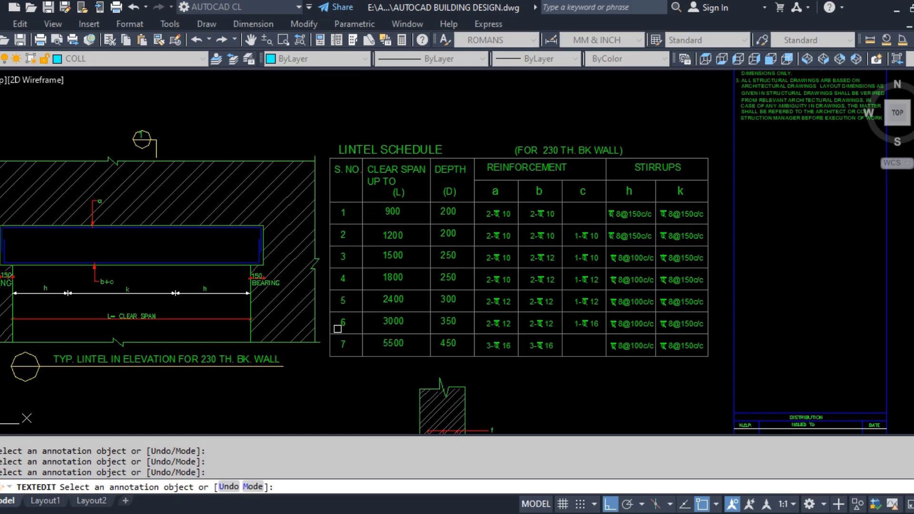
scroll(361, 246, down, 4)
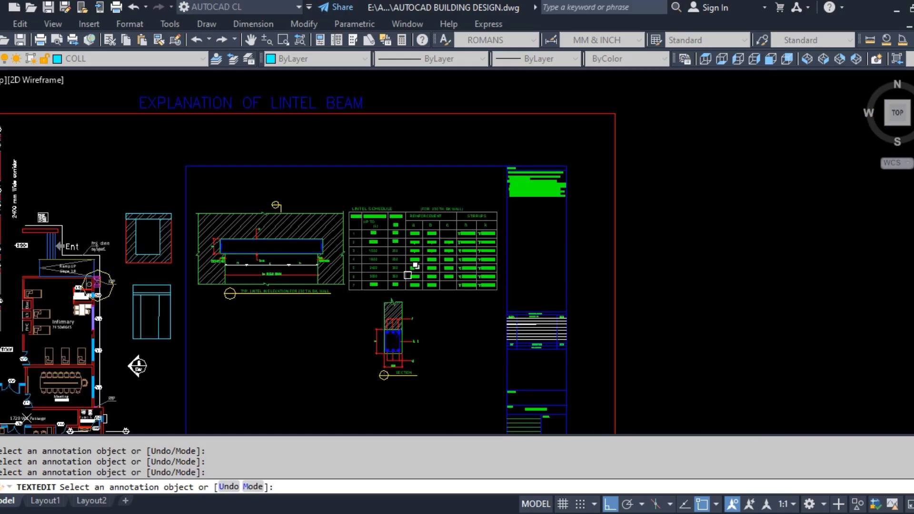
scroll(484, 218, down, 2)
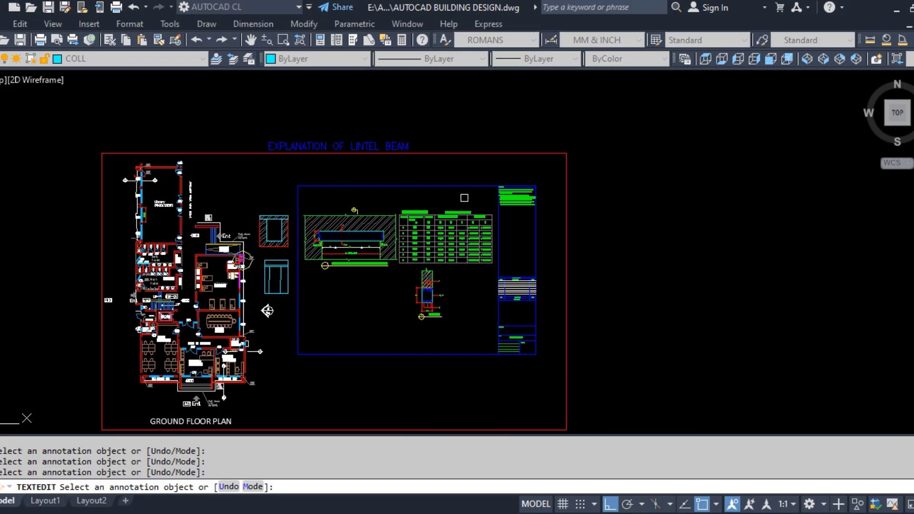
scroll(164, 398, up, 4)
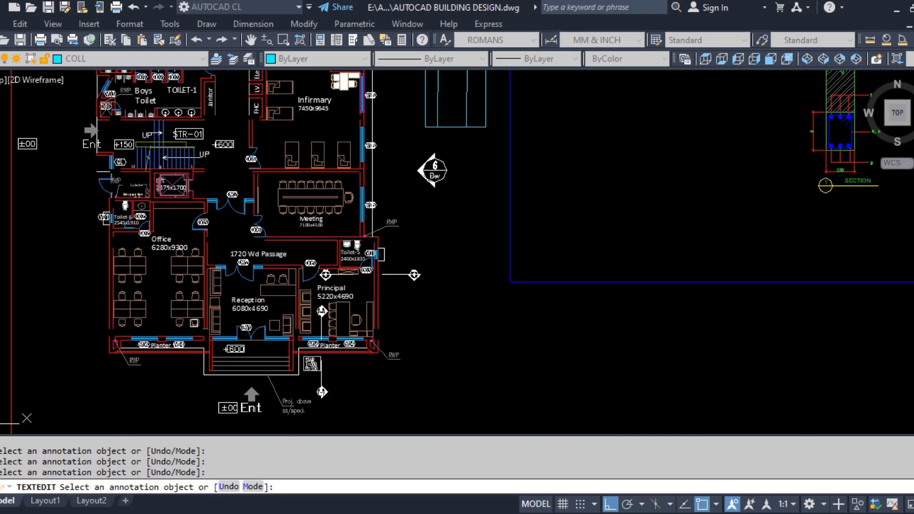
scroll(237, 298, up, 5)
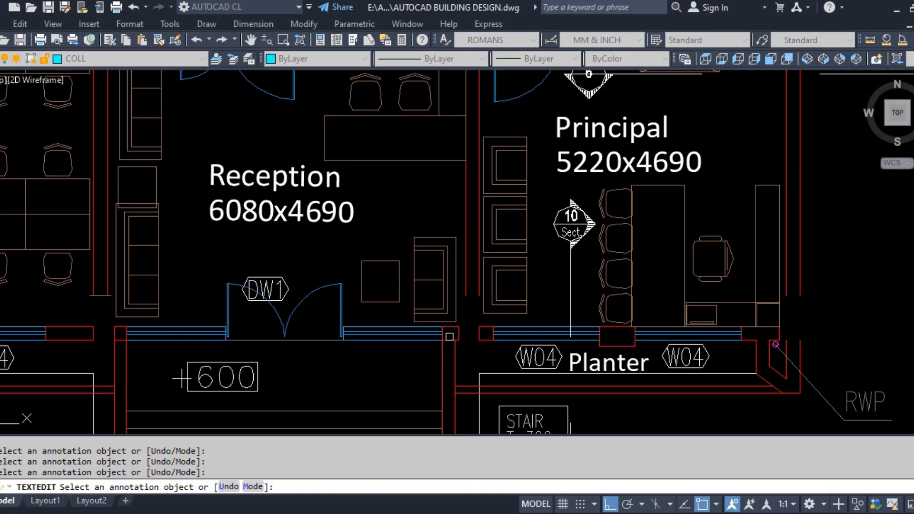
scroll(517, 291, down, 2)
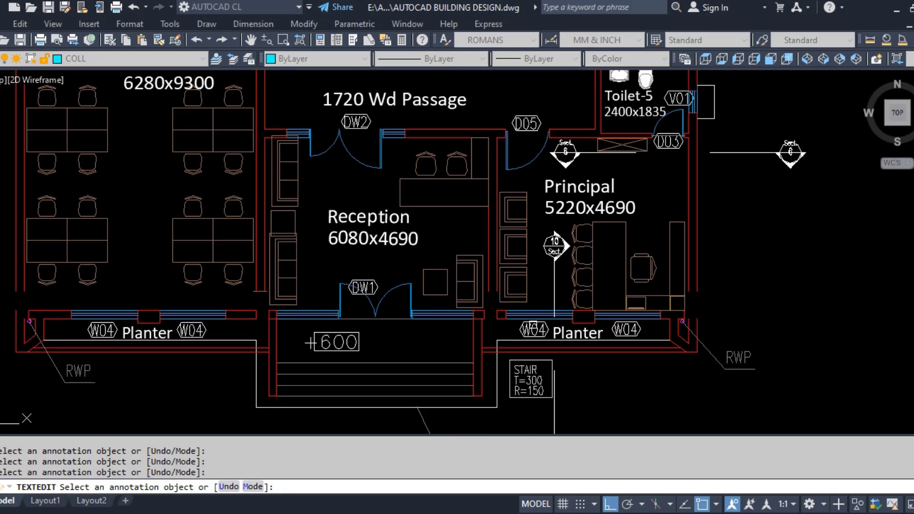
key(Escape)
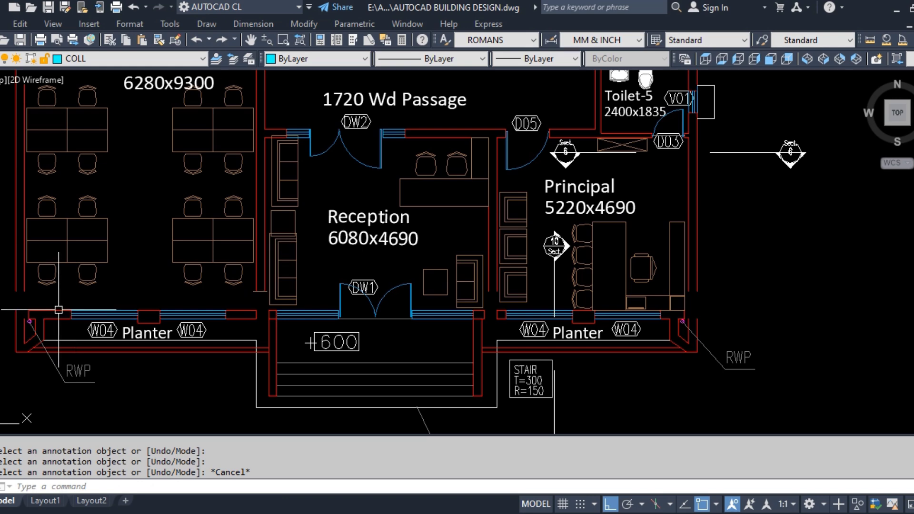
Try to outline a lintel with a rectangle along the front wall over the W04 windows below the office desks.
text(rec)
key(Return)
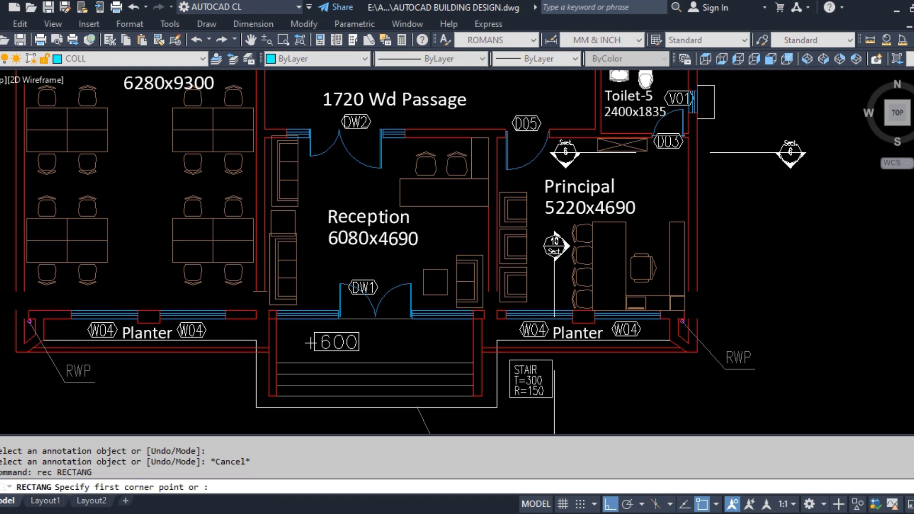
scroll(53, 307, up, 2)
click(47, 301)
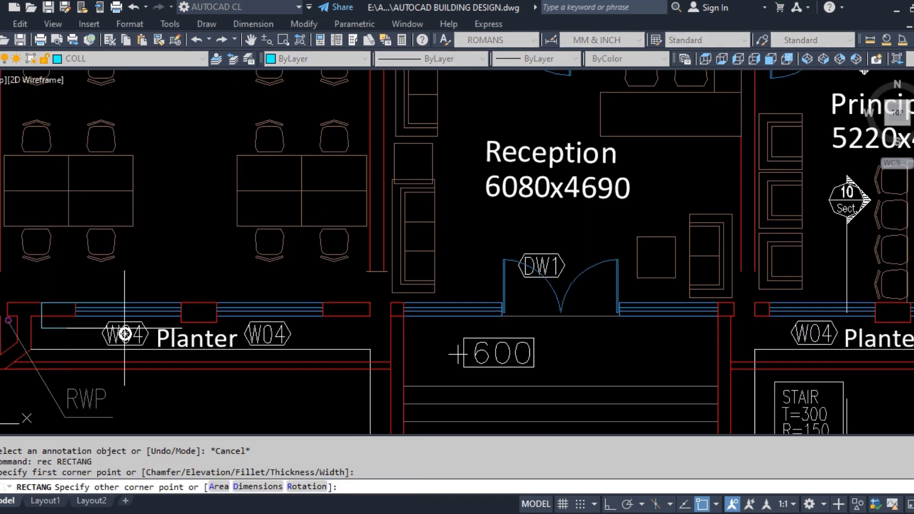
scroll(126, 331, up, 2)
scroll(244, 306, up, 2)
click(338, 340)
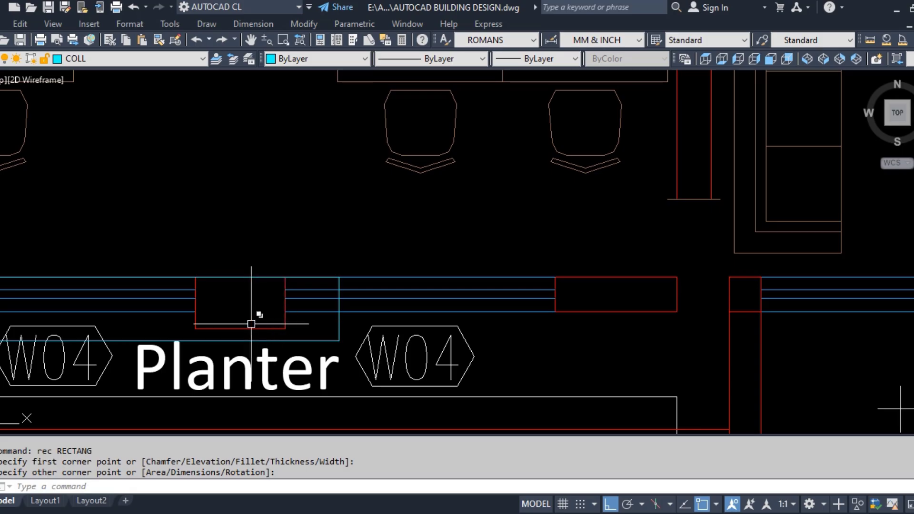
Erase the rectangle drawn over the W04 windows beside the planter label.
key(Escape)
key(Escape)
click(299, 342)
click(294, 335)
text(e)
key(Return)
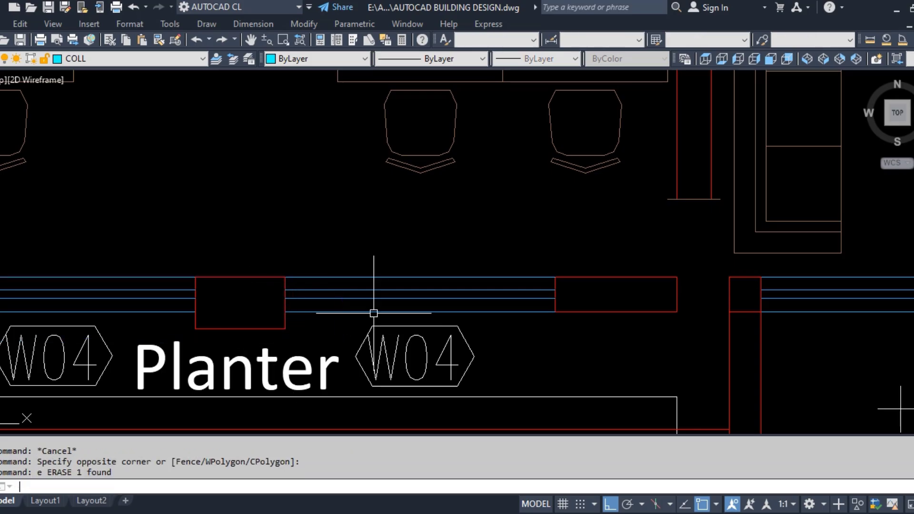
scroll(381, 290, down, 2)
text(rec)
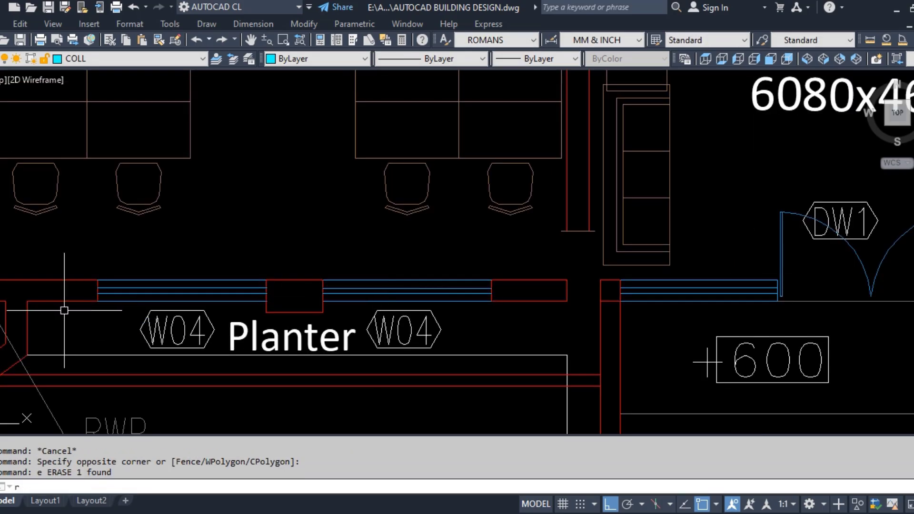
key(Return)
click(53, 287)
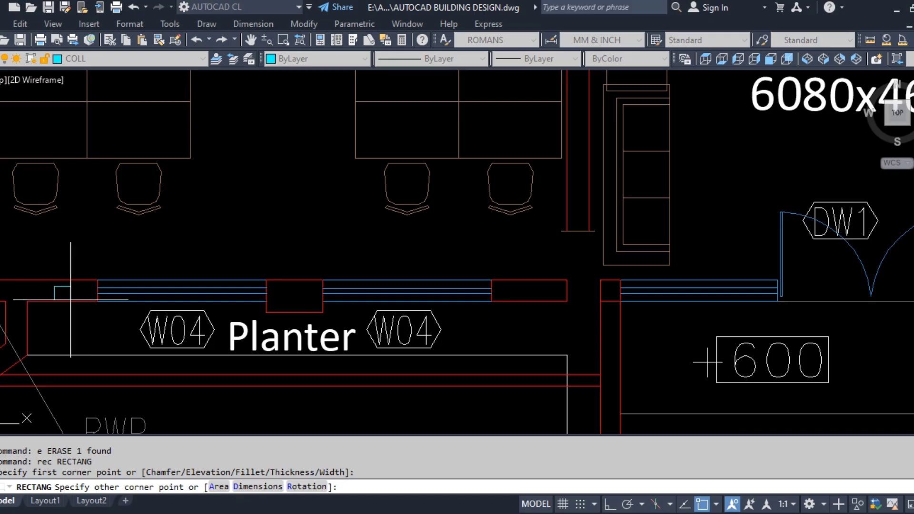
key(Escape)
Draw a wall-thick rectangle along the whole front wall, from left of the office's W04 windows past the Principal room's last W04 window.
key(Return)
click(54, 281)
scroll(67, 300, down, 5)
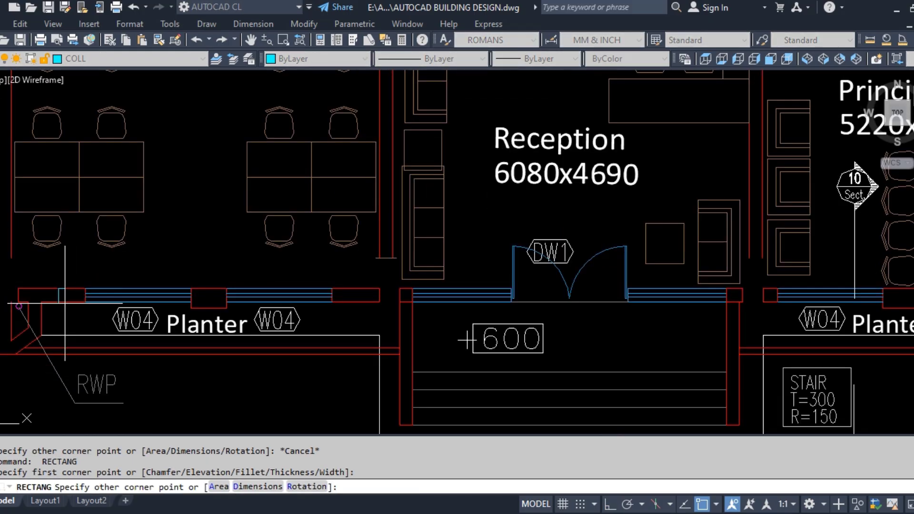
scroll(641, 312, up, 6)
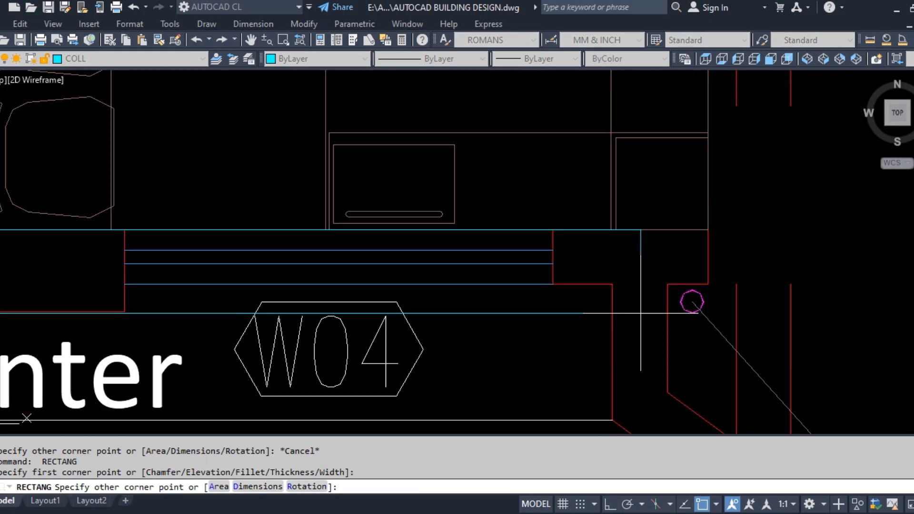
click(599, 285)
Erase the long lintel rectangle from the front wall of the ground floor plan.
scroll(603, 278, down, 5)
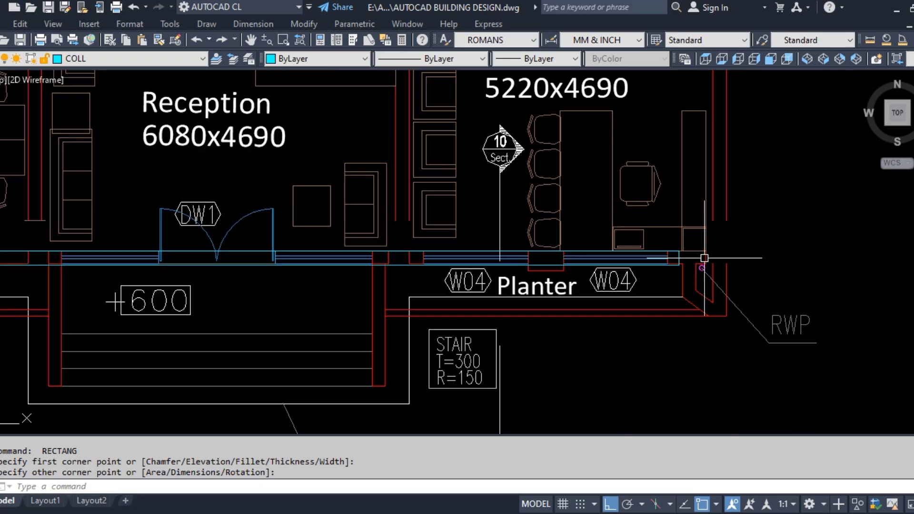
scroll(634, 269, down, 2)
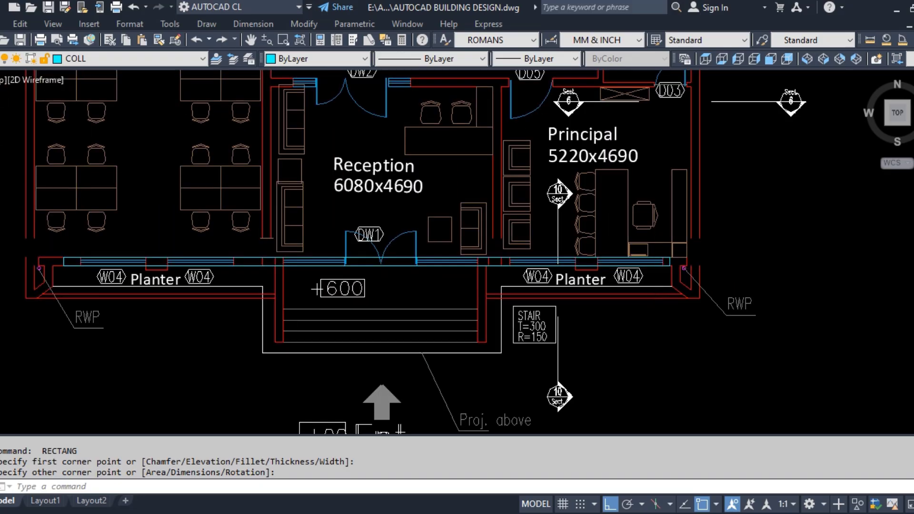
scroll(656, 269, down, 2)
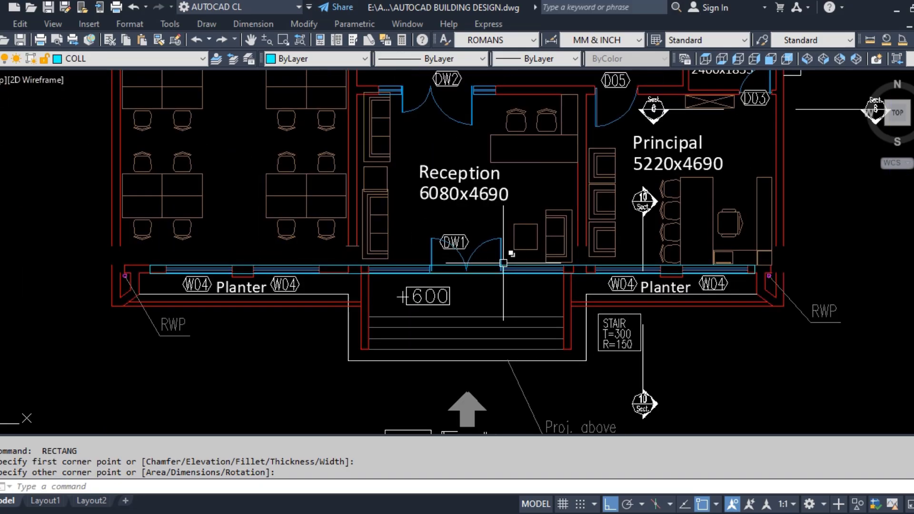
click(486, 266)
text(e)
key(Return)
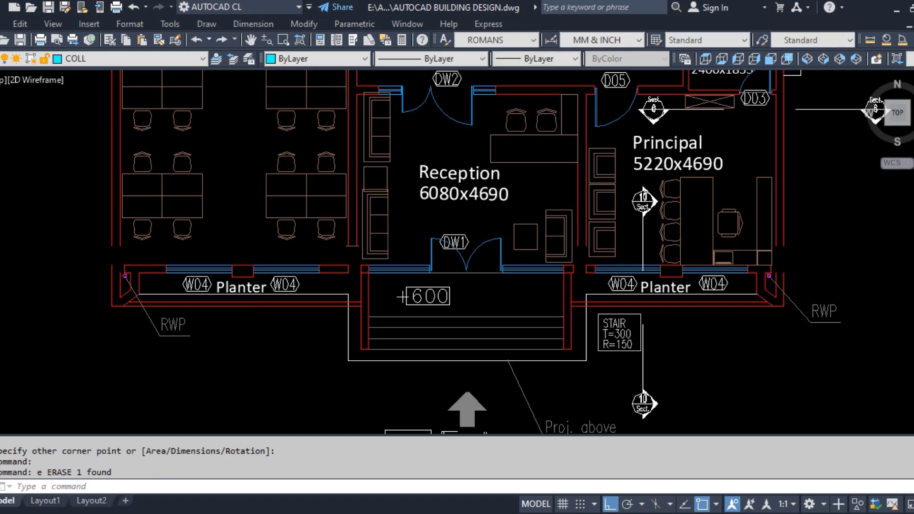
Examine the lintel section and the typical lintel elevation for the 230 thick brick wall, together with the schedule beside the ground floor plan.
scroll(254, 284, down, 6)
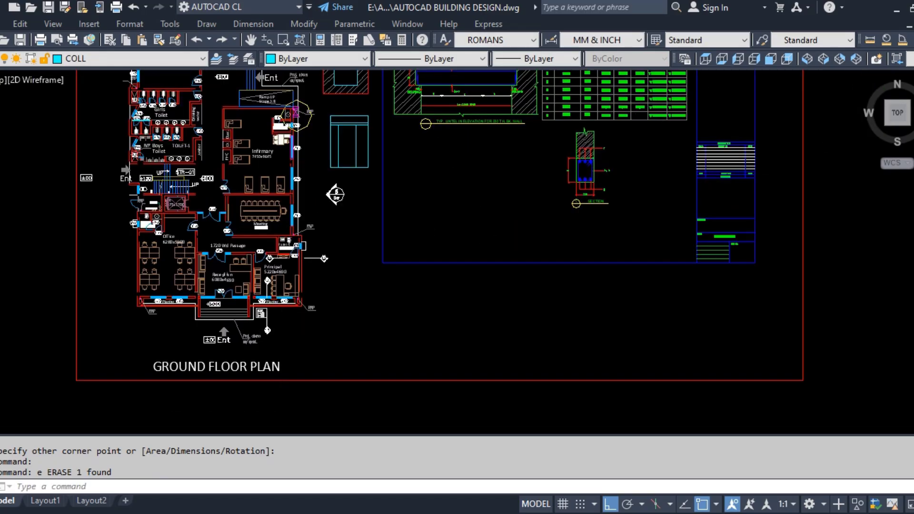
scroll(574, 167, up, 2)
scroll(592, 123, up, 2)
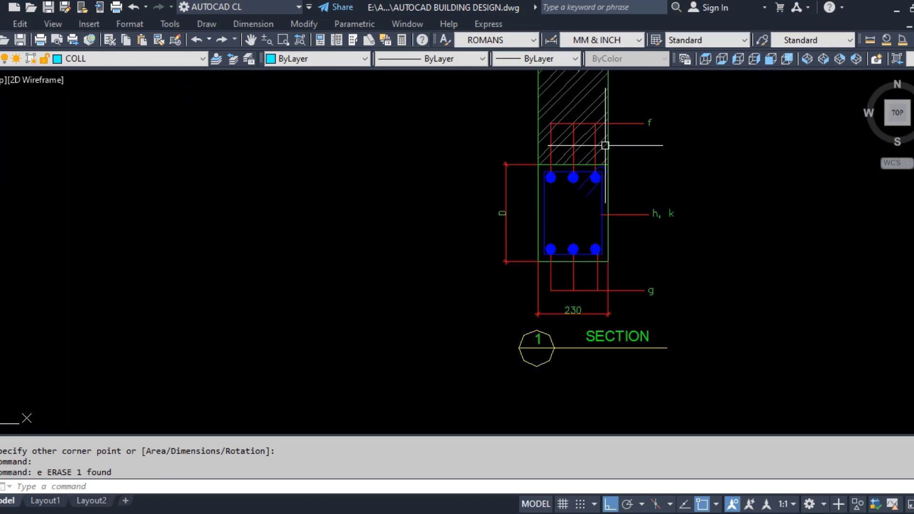
middle_drag(592, 169, 591, 225)
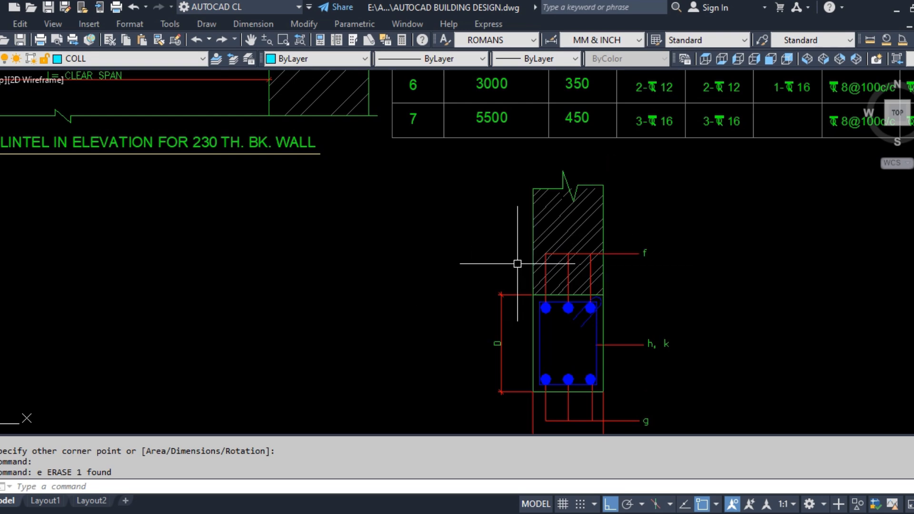
middle_drag(252, 294, 508, 341)
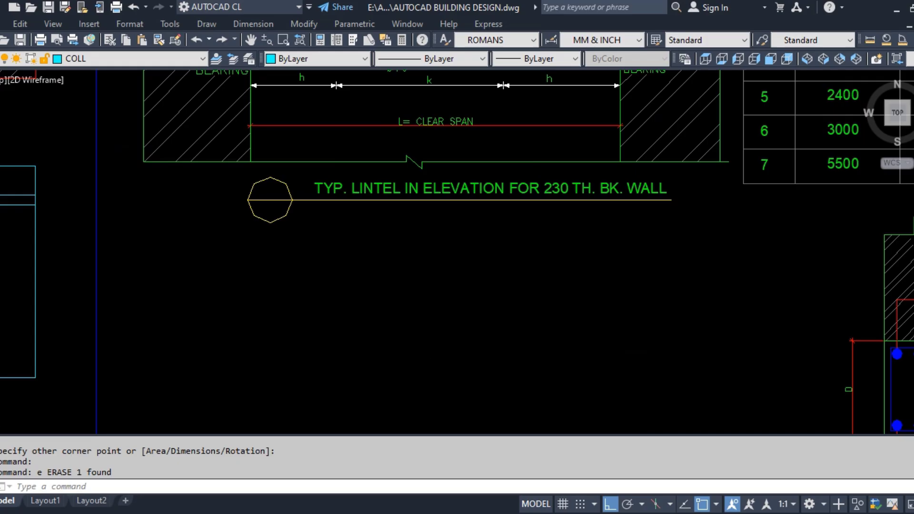
scroll(558, 271, down, 4)
middle_drag(136, 249, 260, 272)
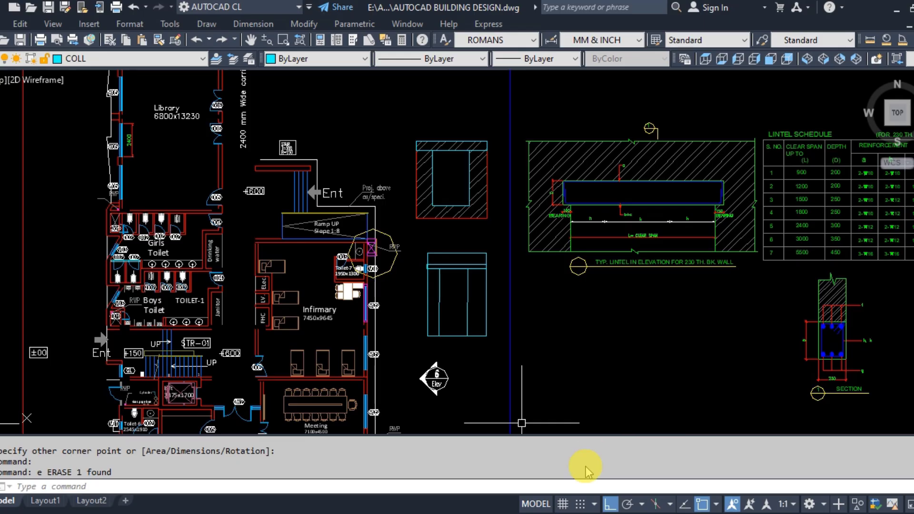
click(551, 513)
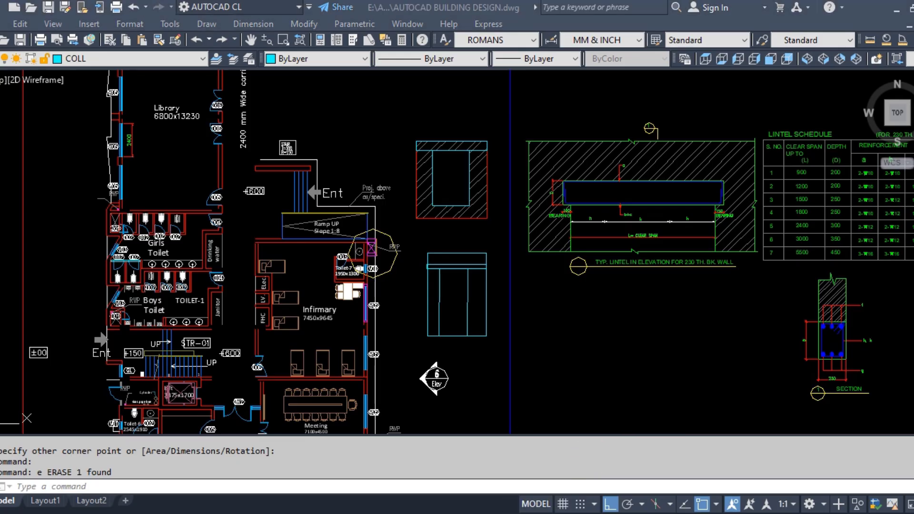